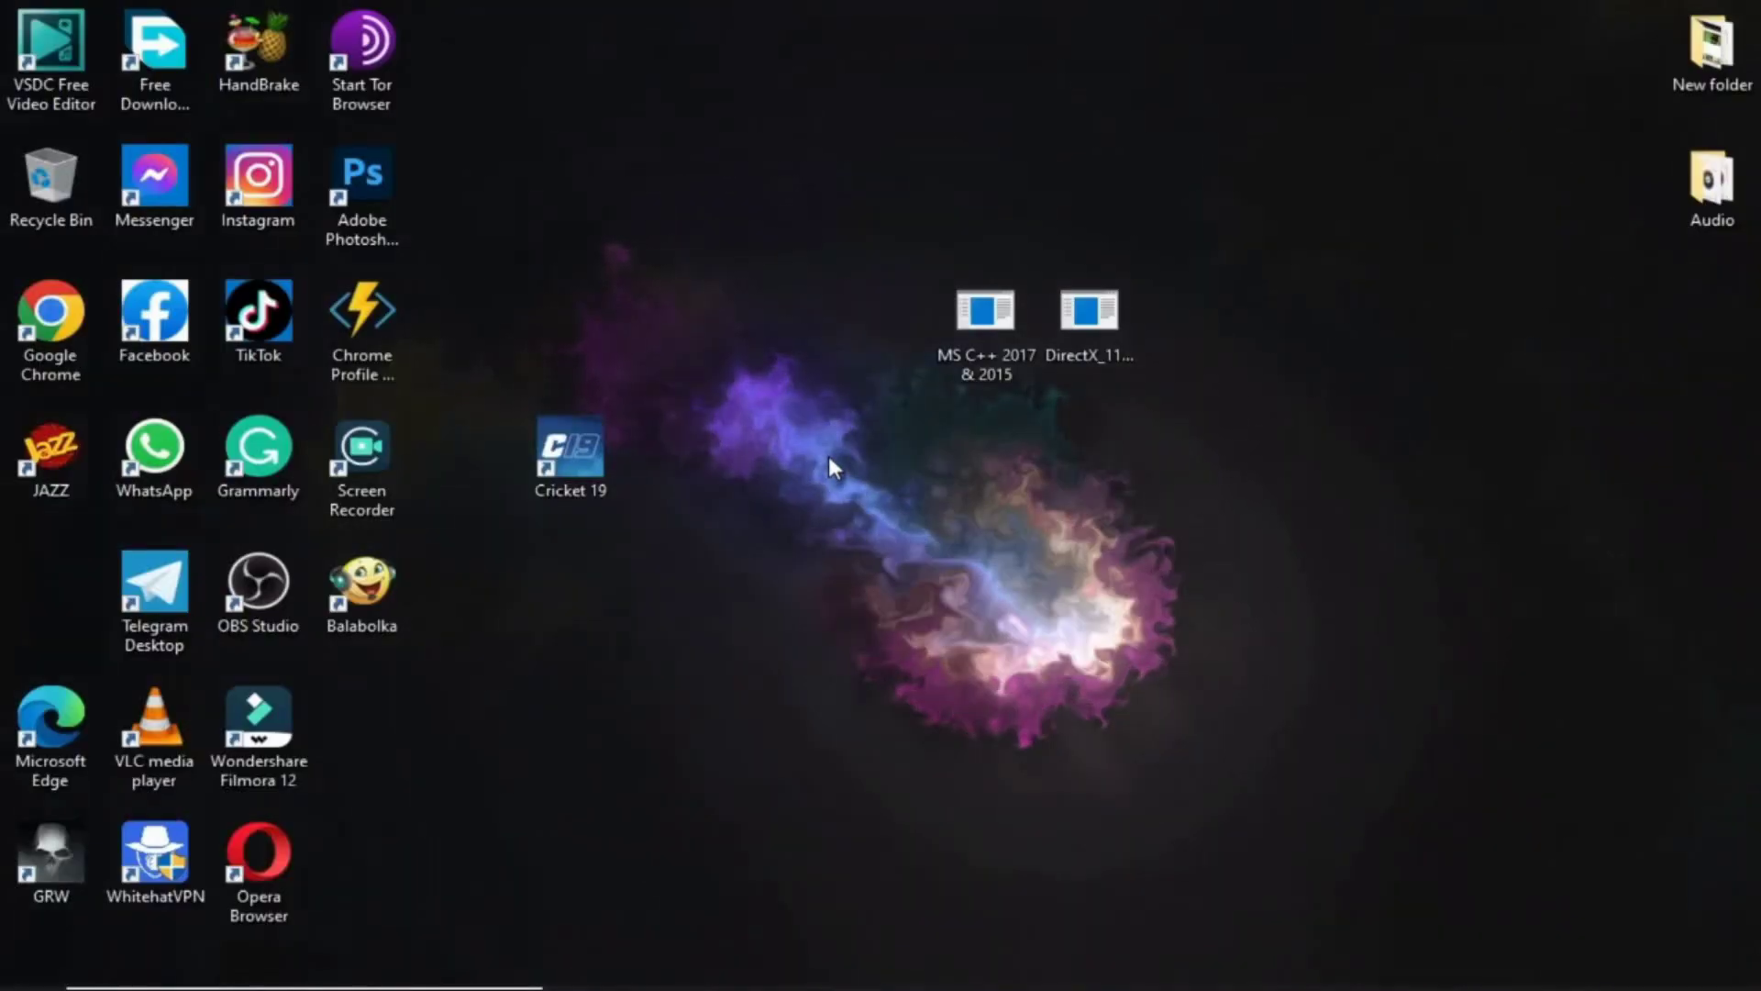
Step: Refresh the desktop and place the Cricket 19 shortcut in the centre, below the MS C++ installer
right_click(829, 461)
left_click(910, 530)
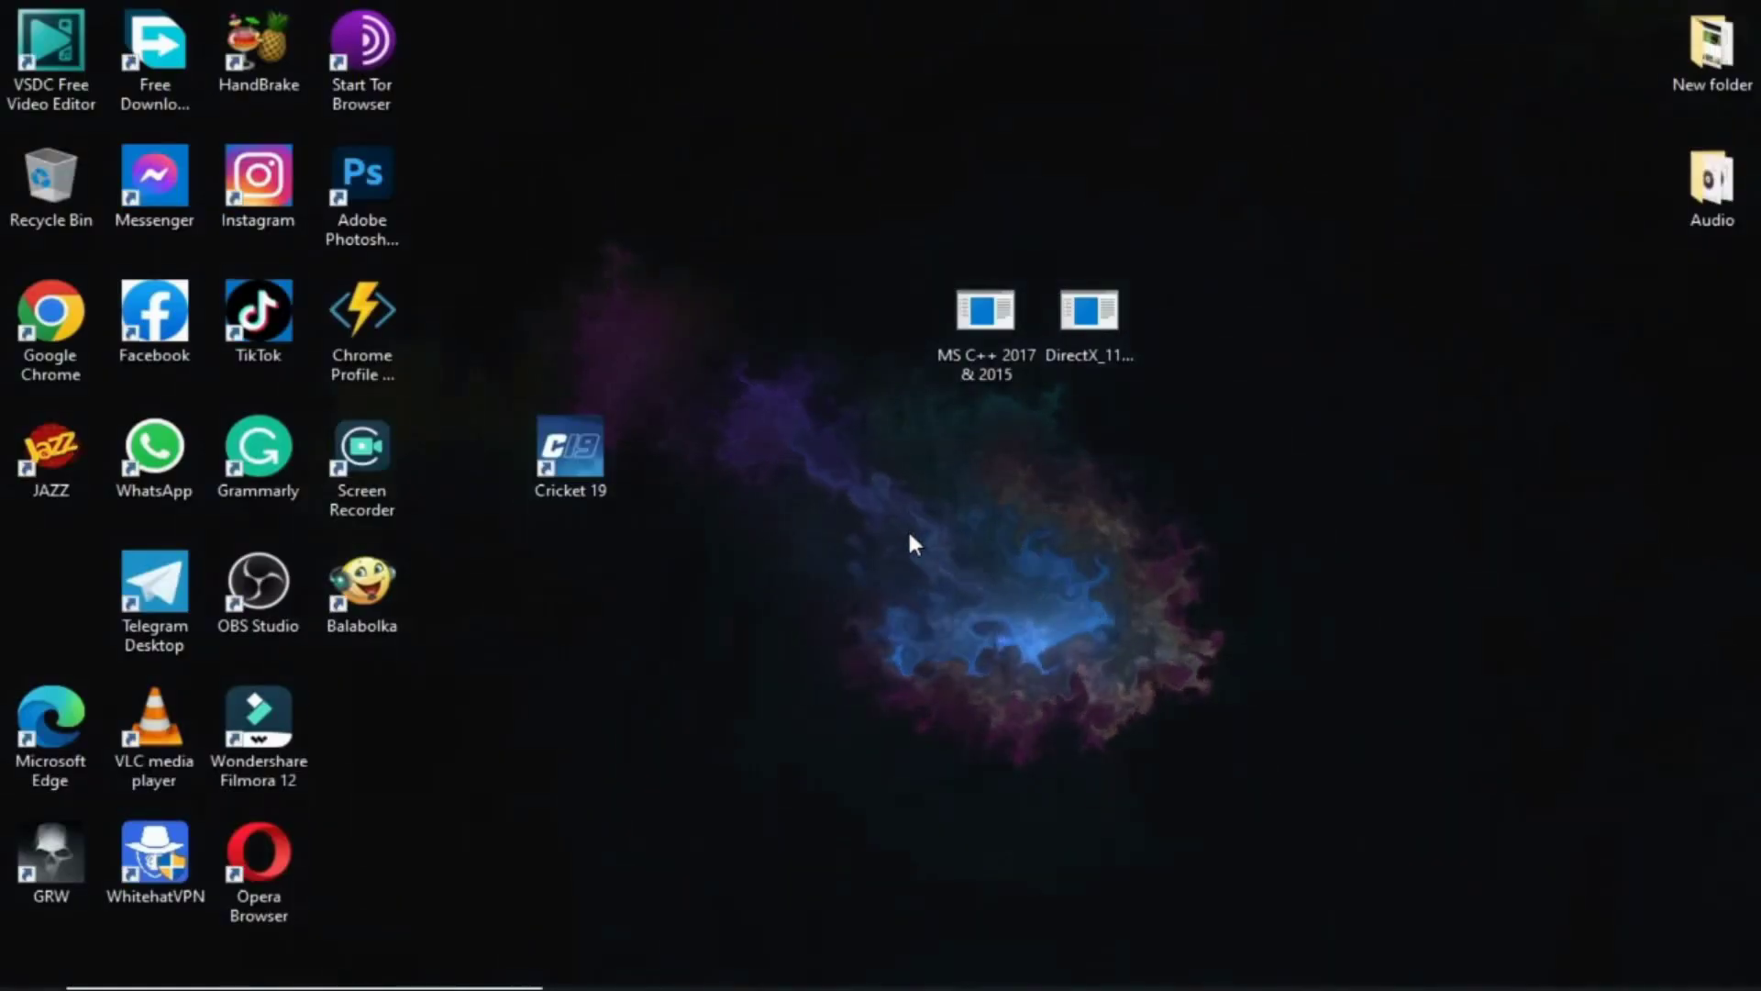
left_click_drag(567, 448, 1004, 504)
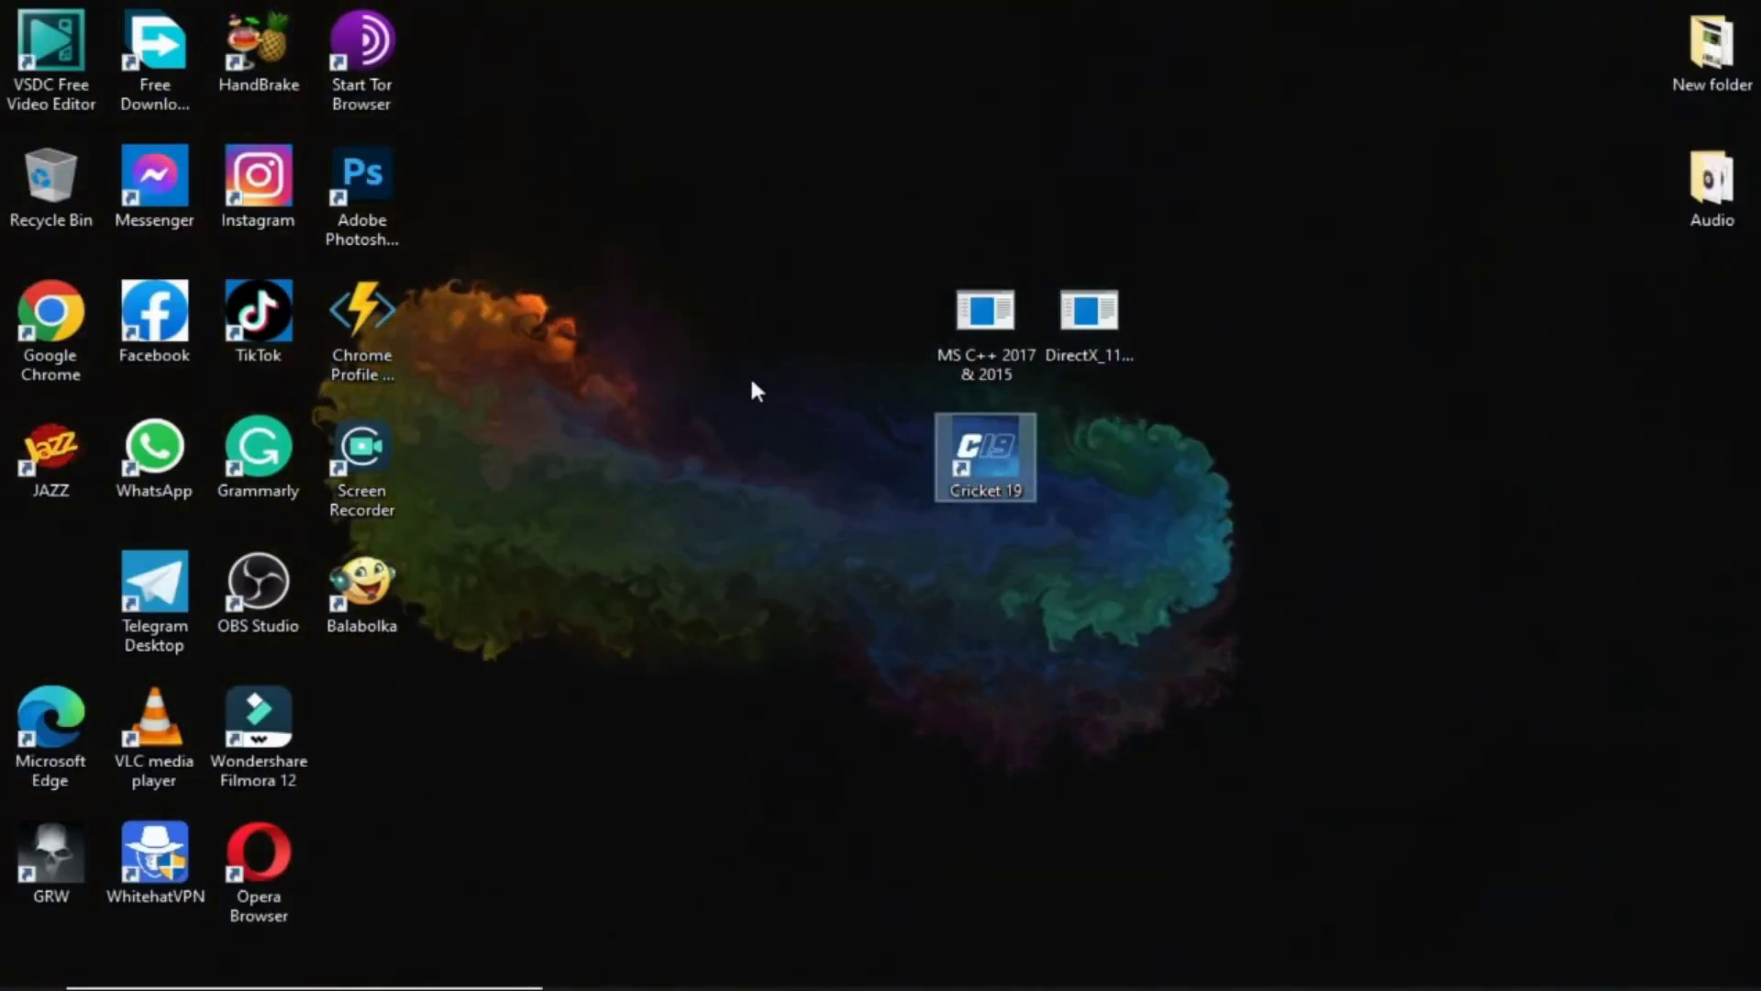
left_click_drag(750, 380, 1055, 551)
left_click_drag(982, 454, 832, 564)
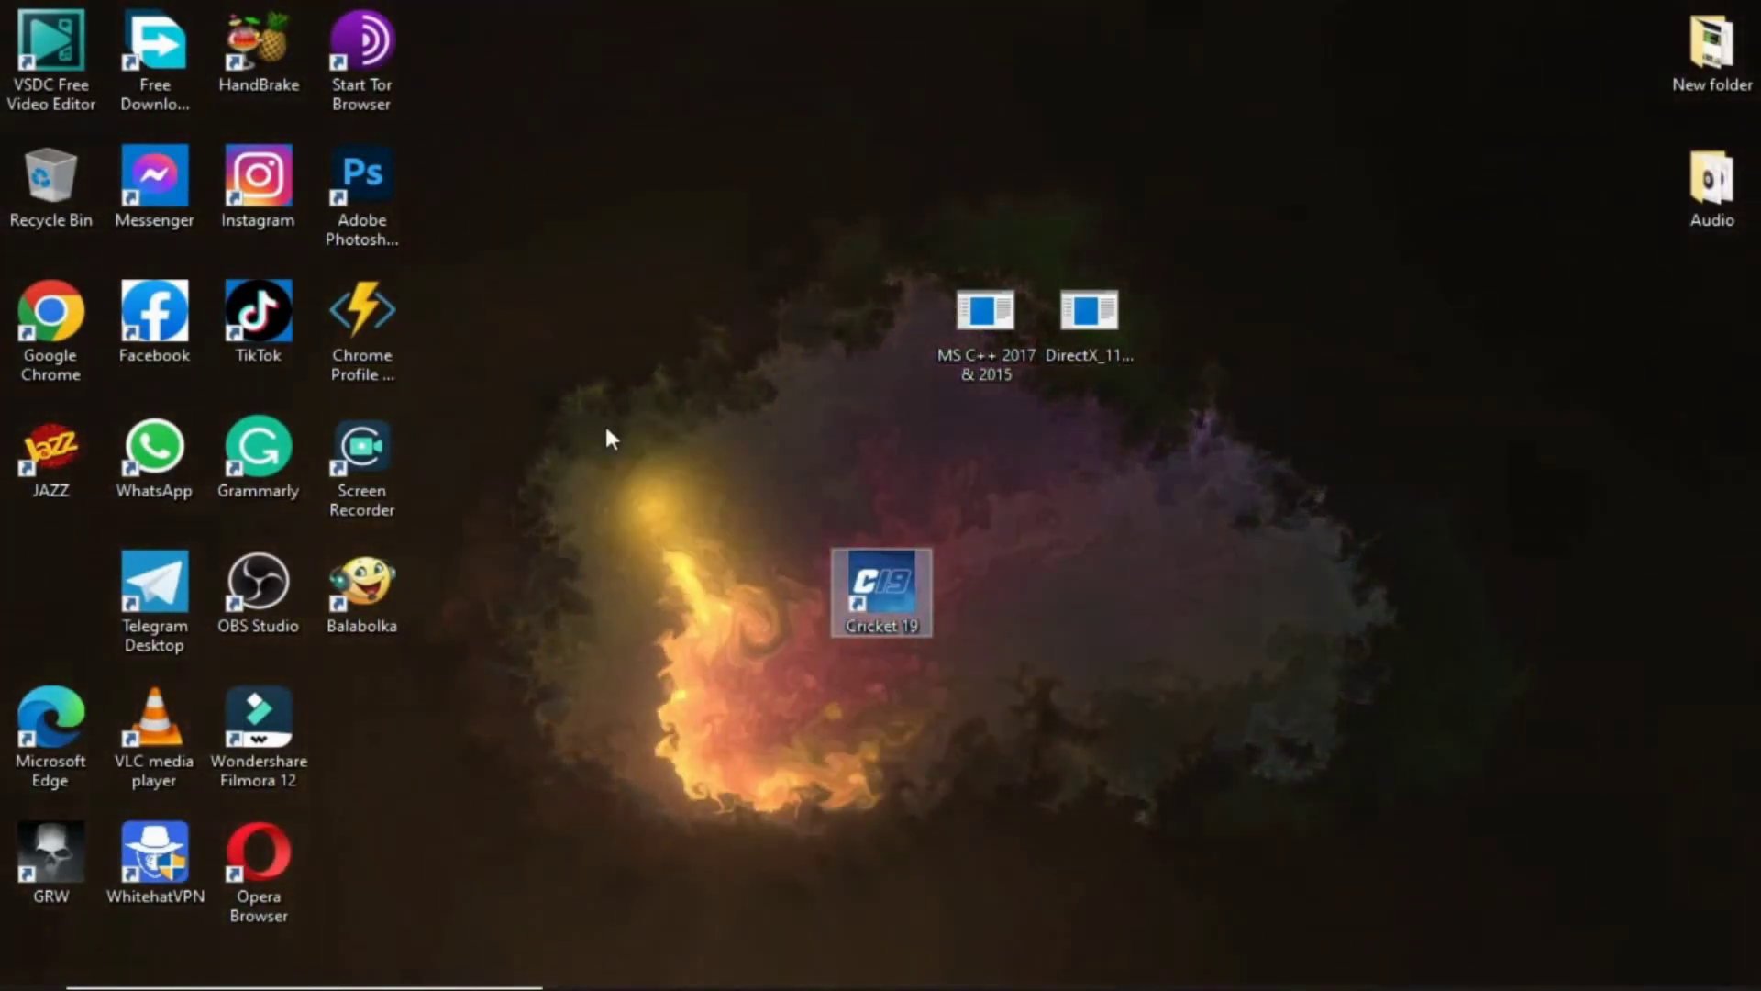
right_click(606, 429)
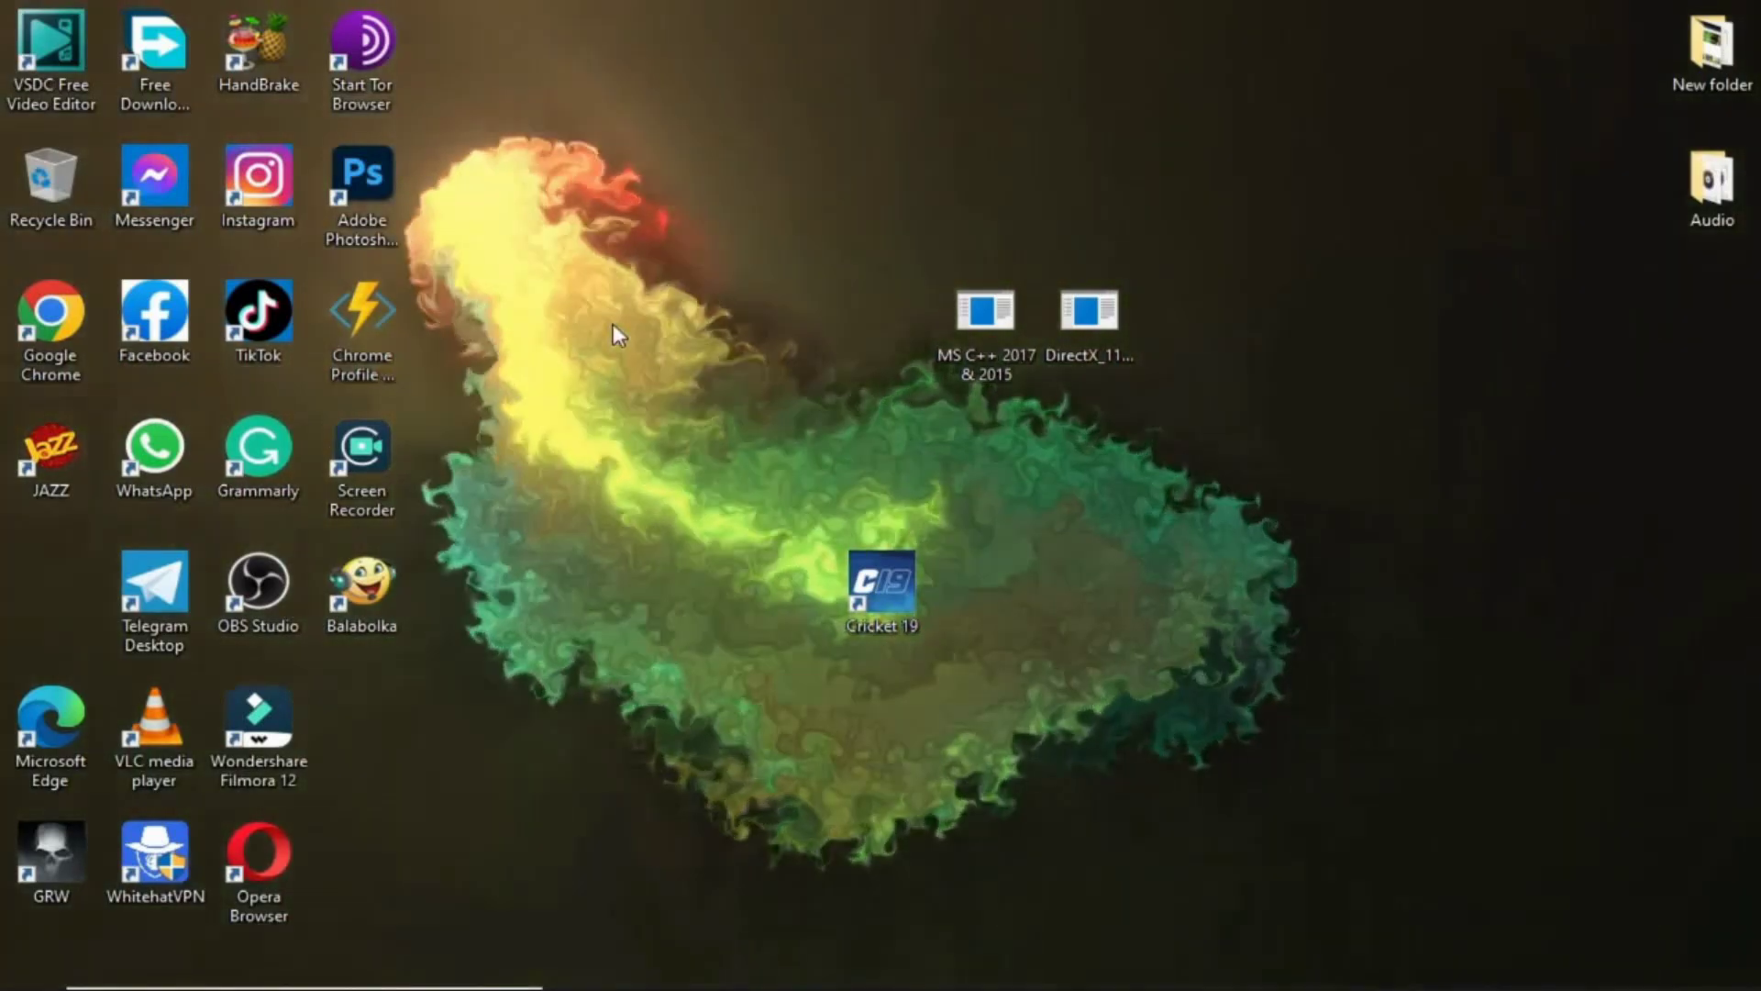
right_click(620, 344)
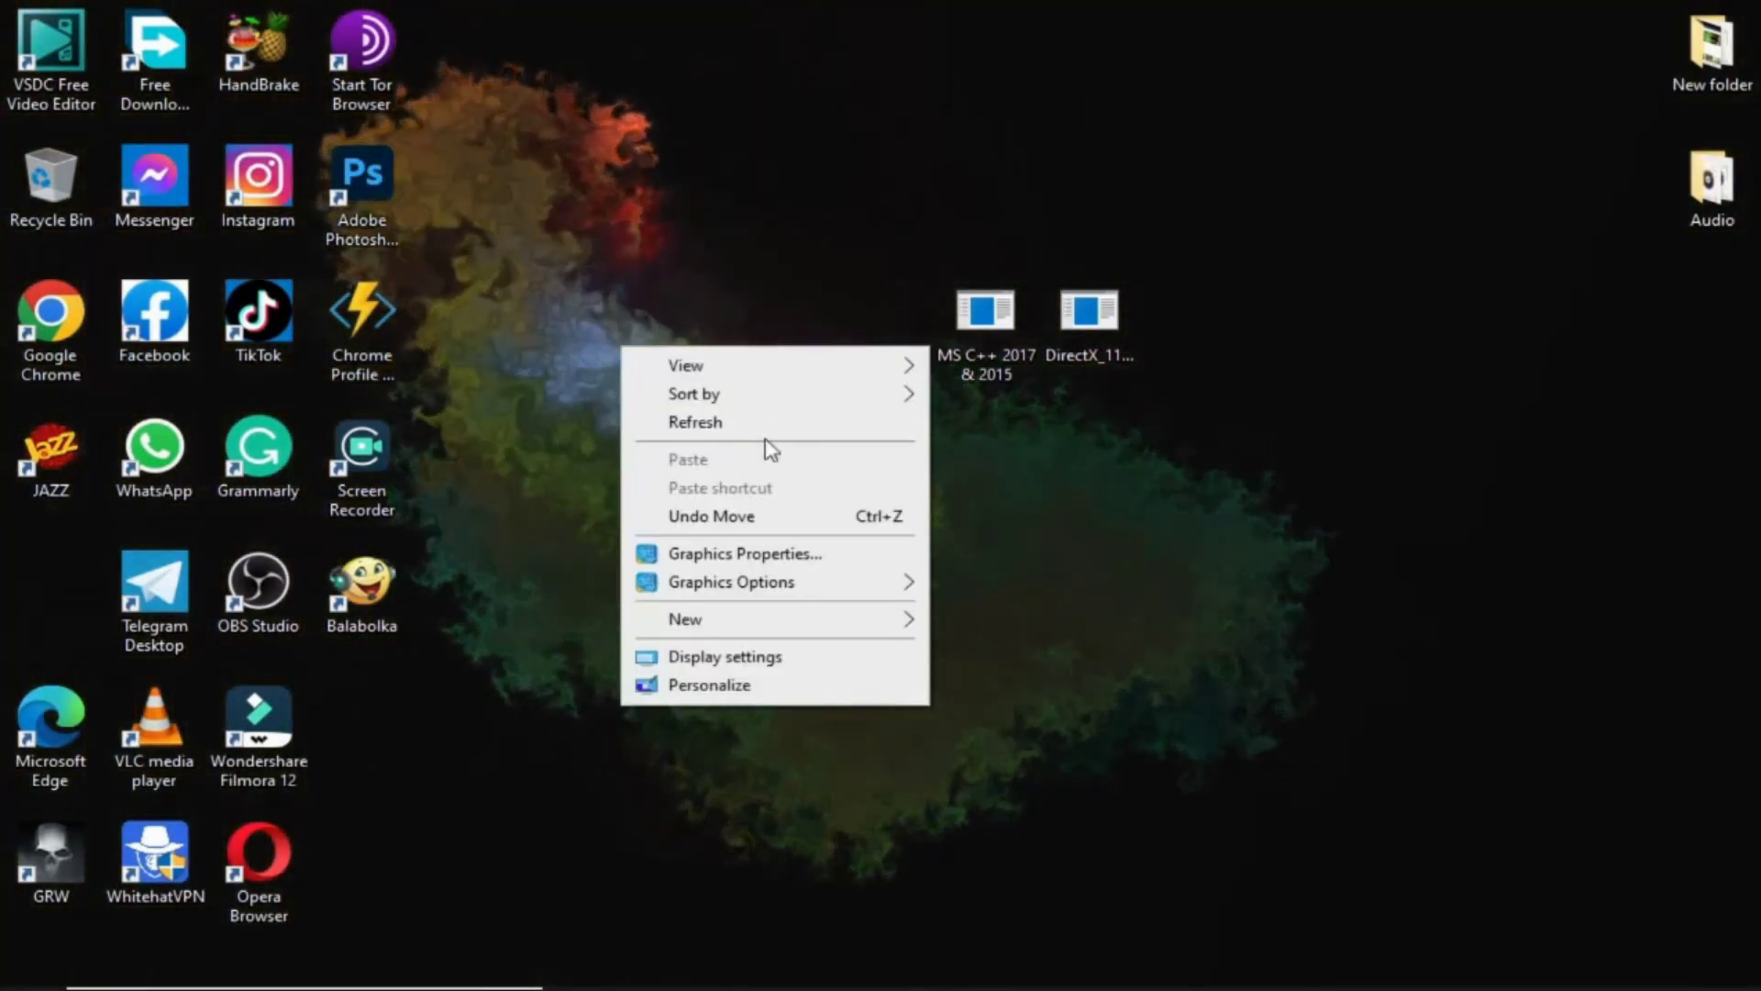
left_click(771, 423)
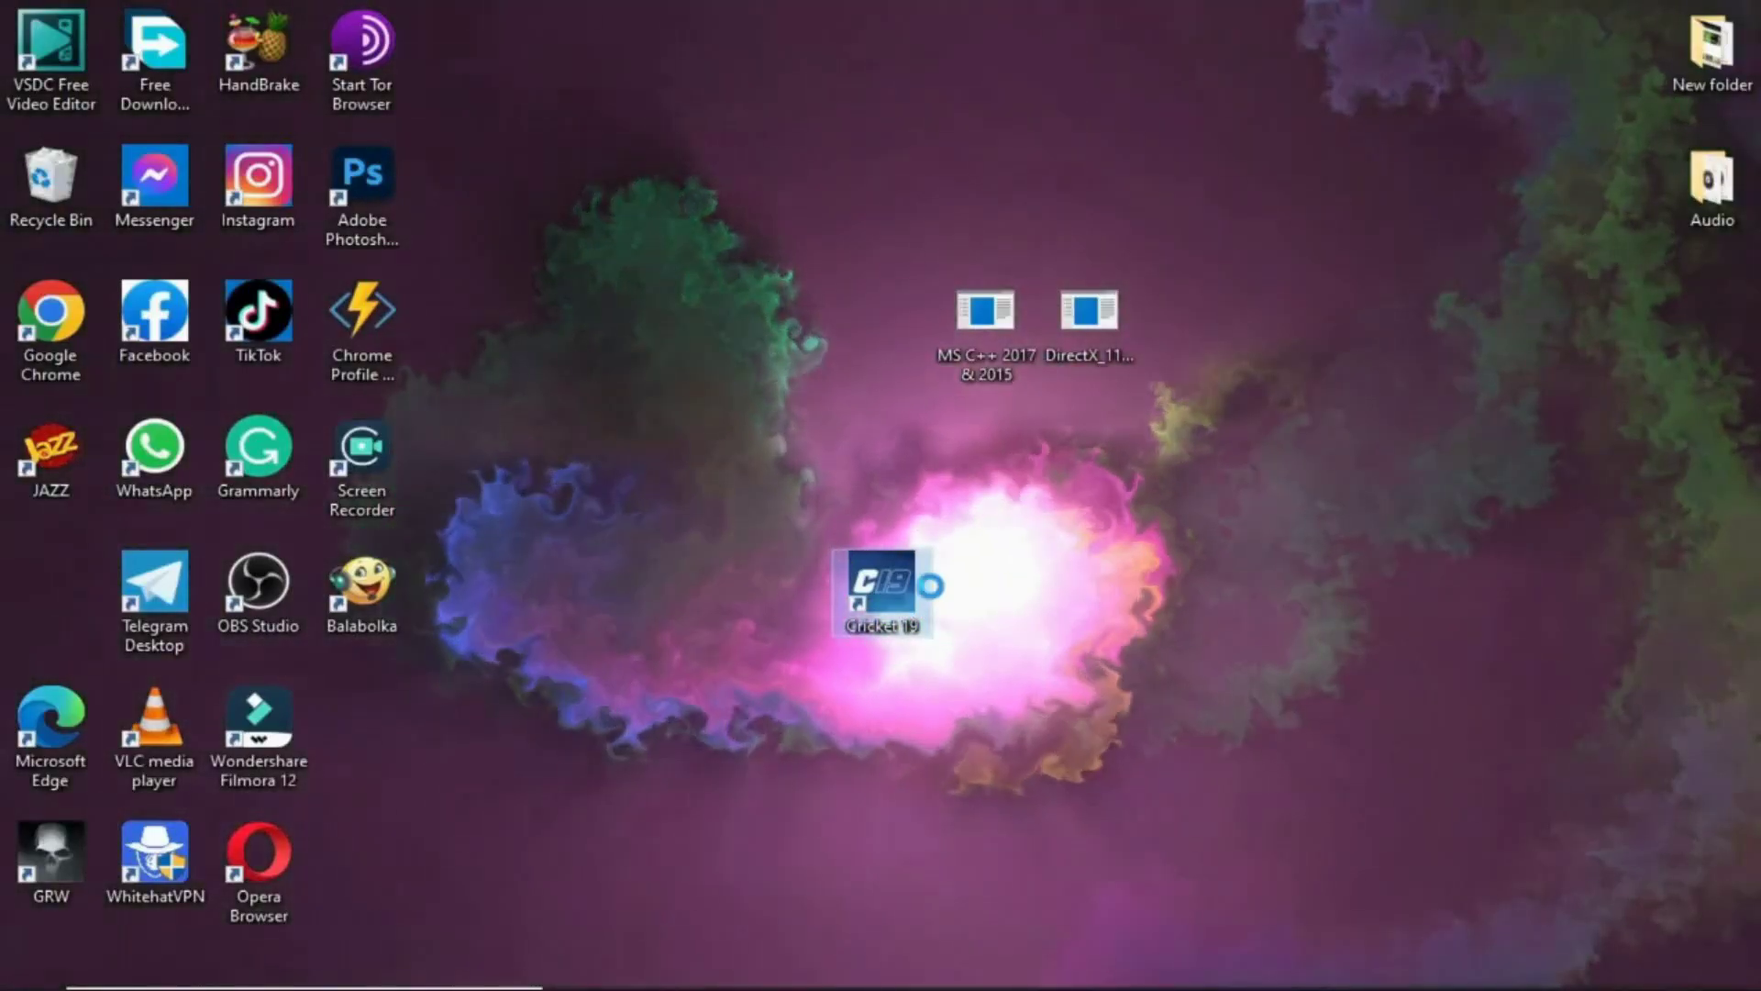
right_click(932, 586)
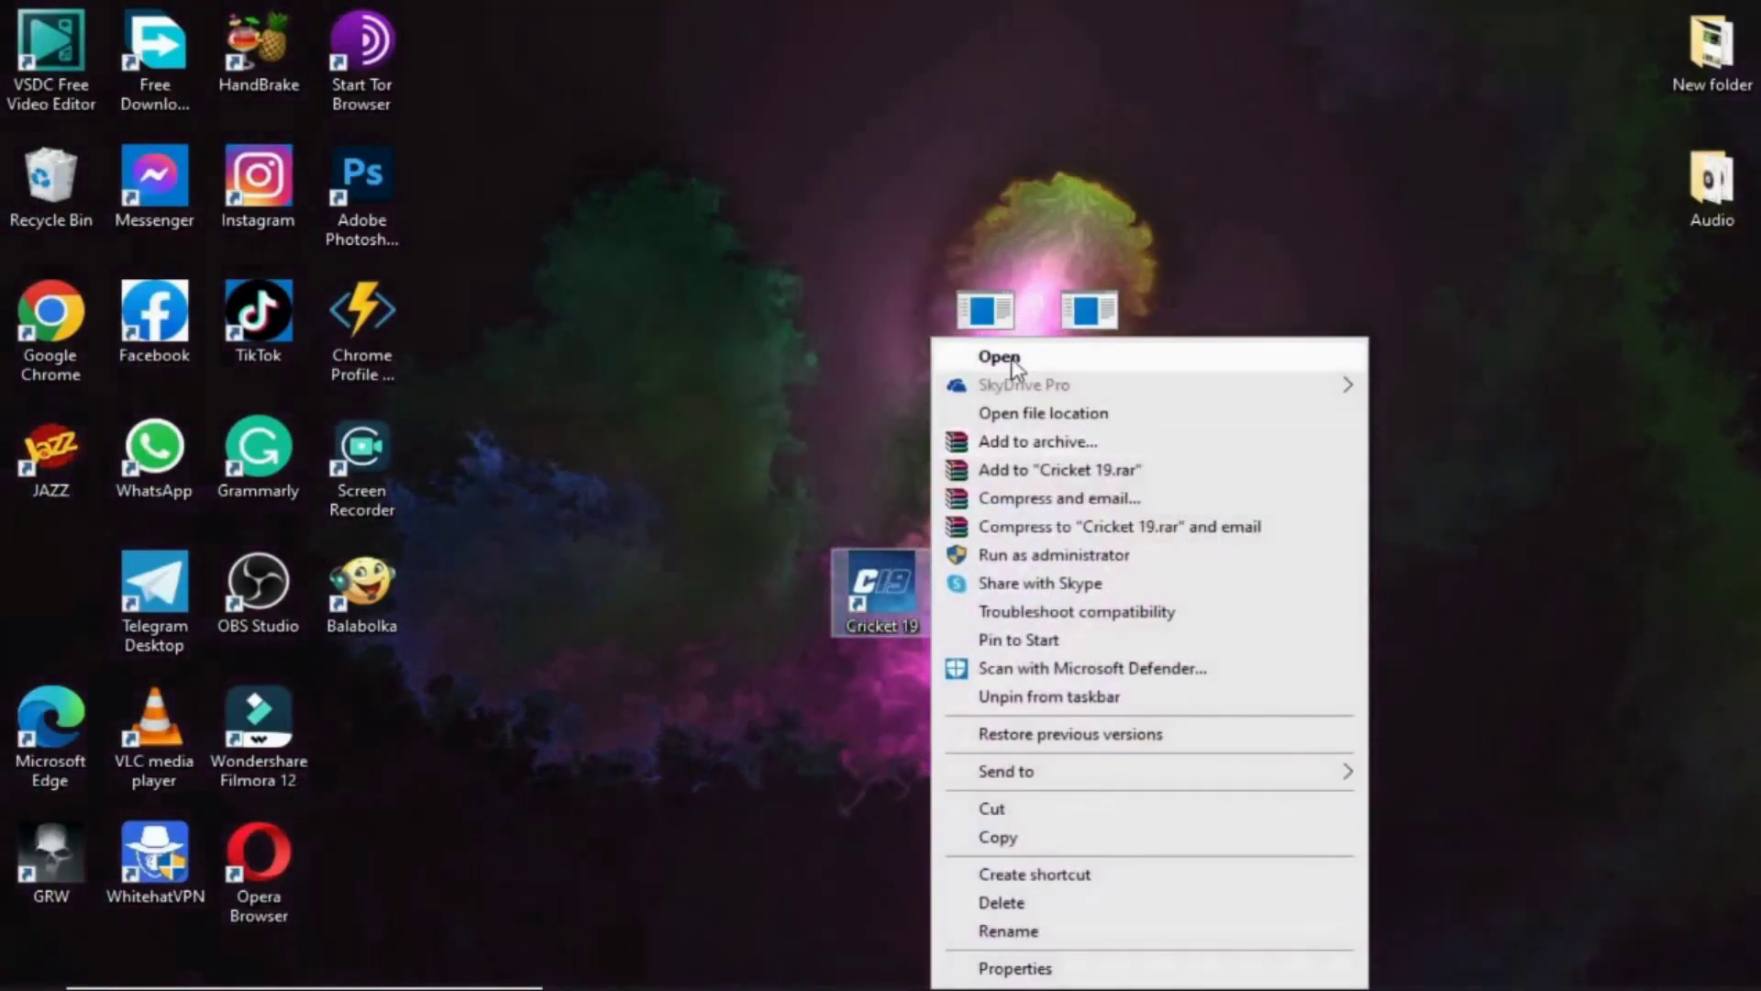
left_click(1012, 363)
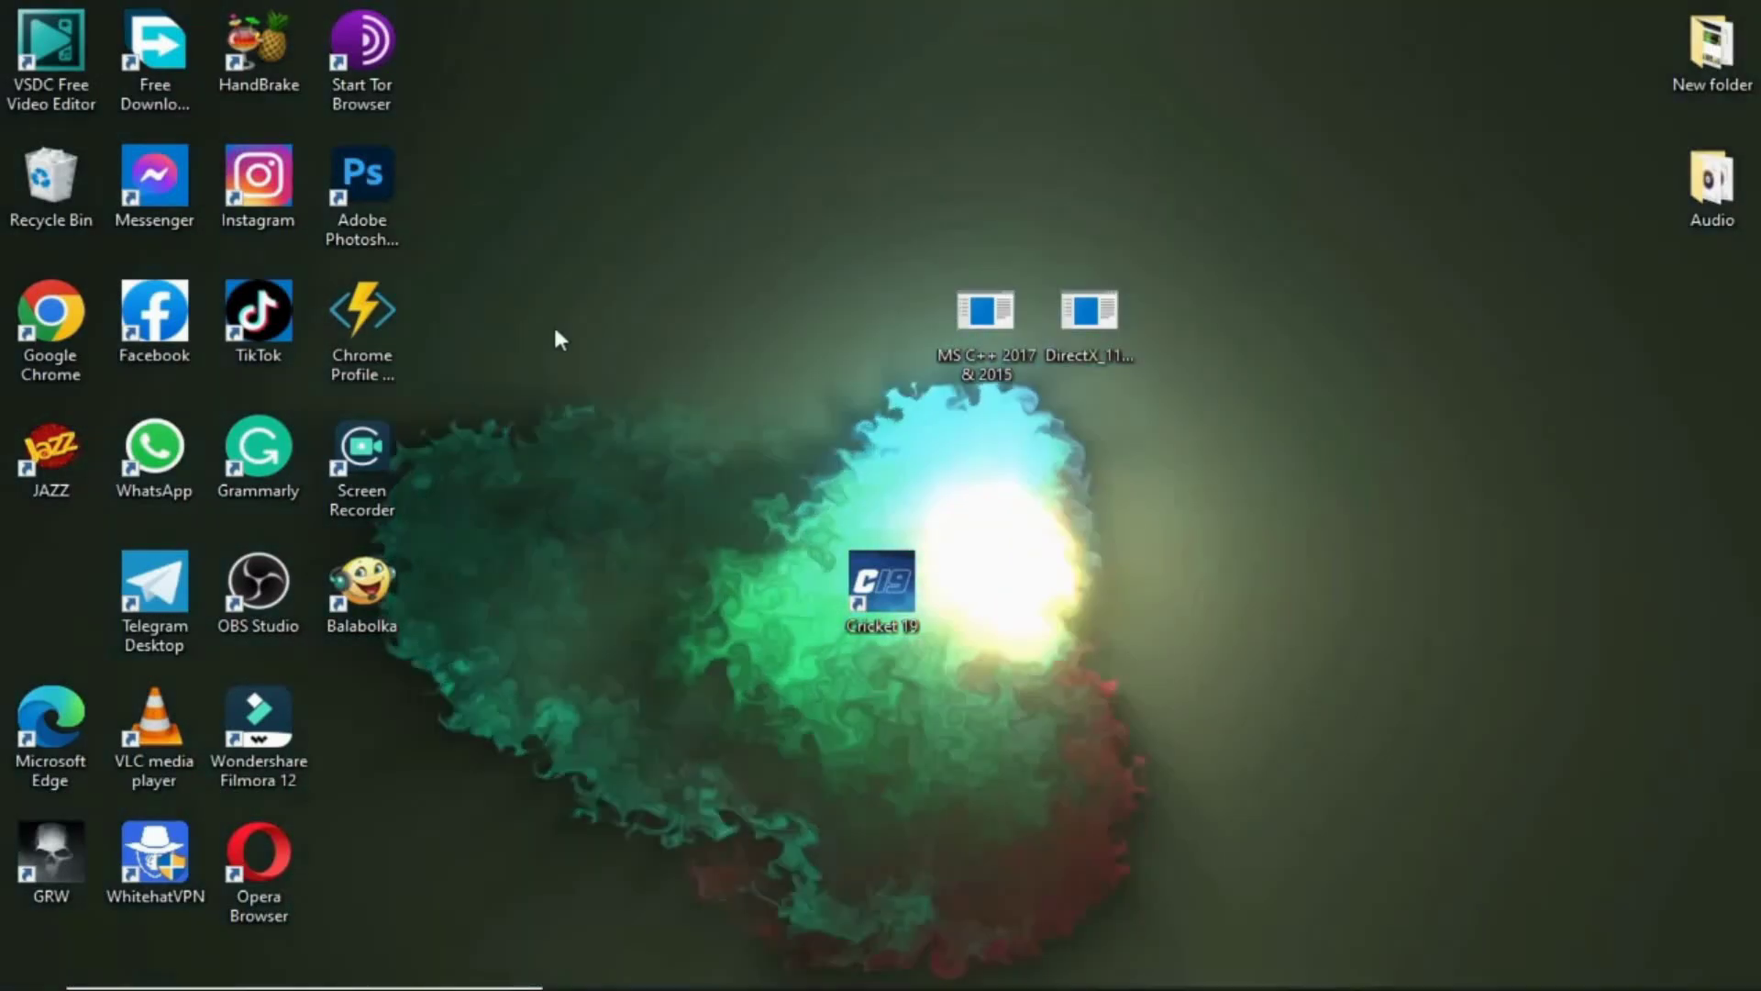
Step: Refresh the desktop icons twice
right_click(653, 336)
left_click(781, 409)
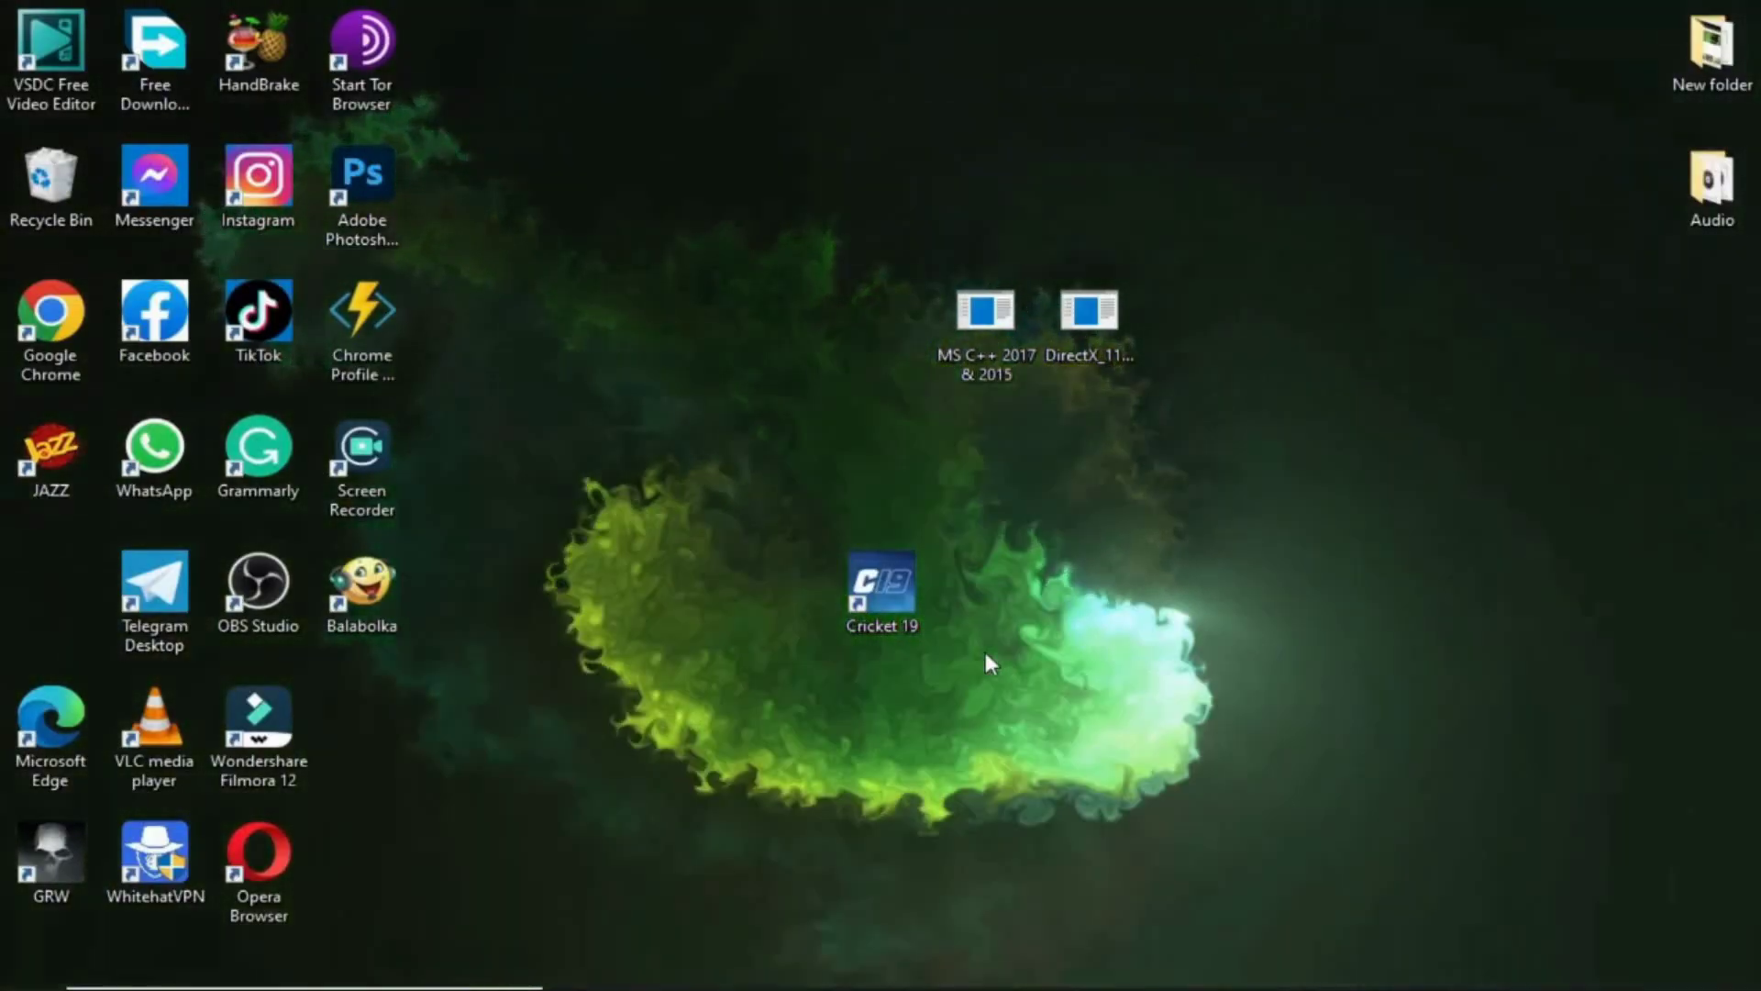
right_click(986, 656)
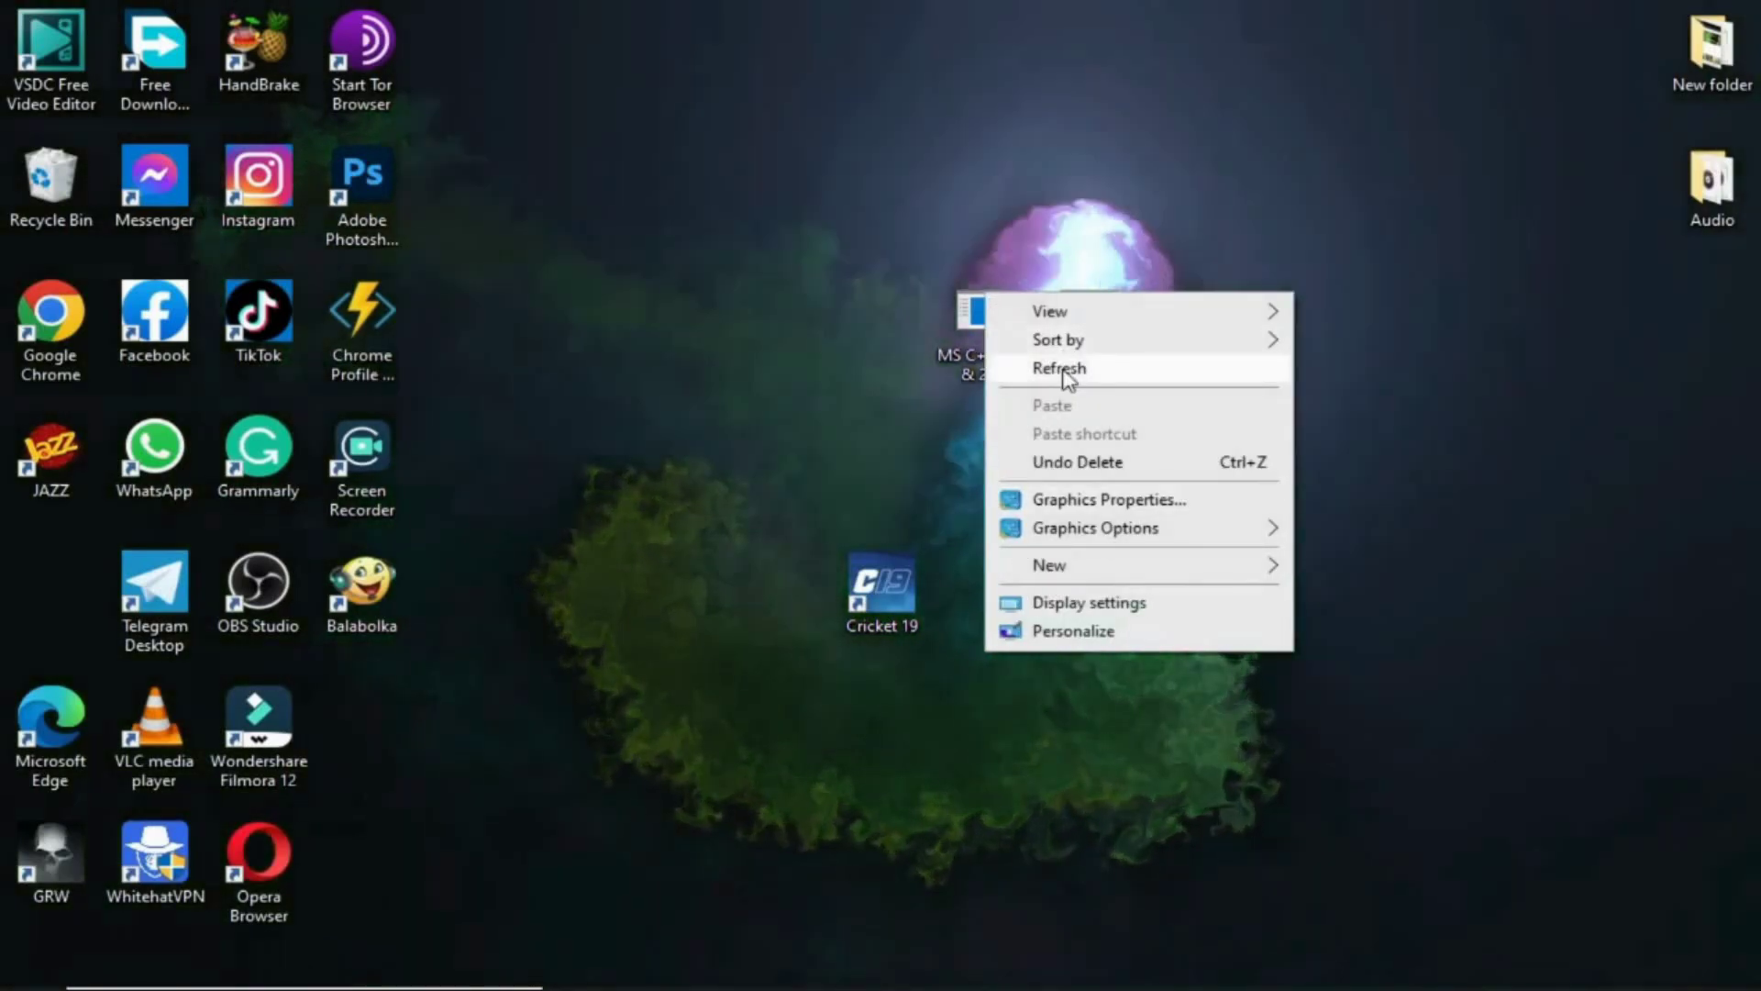
left_click(1112, 367)
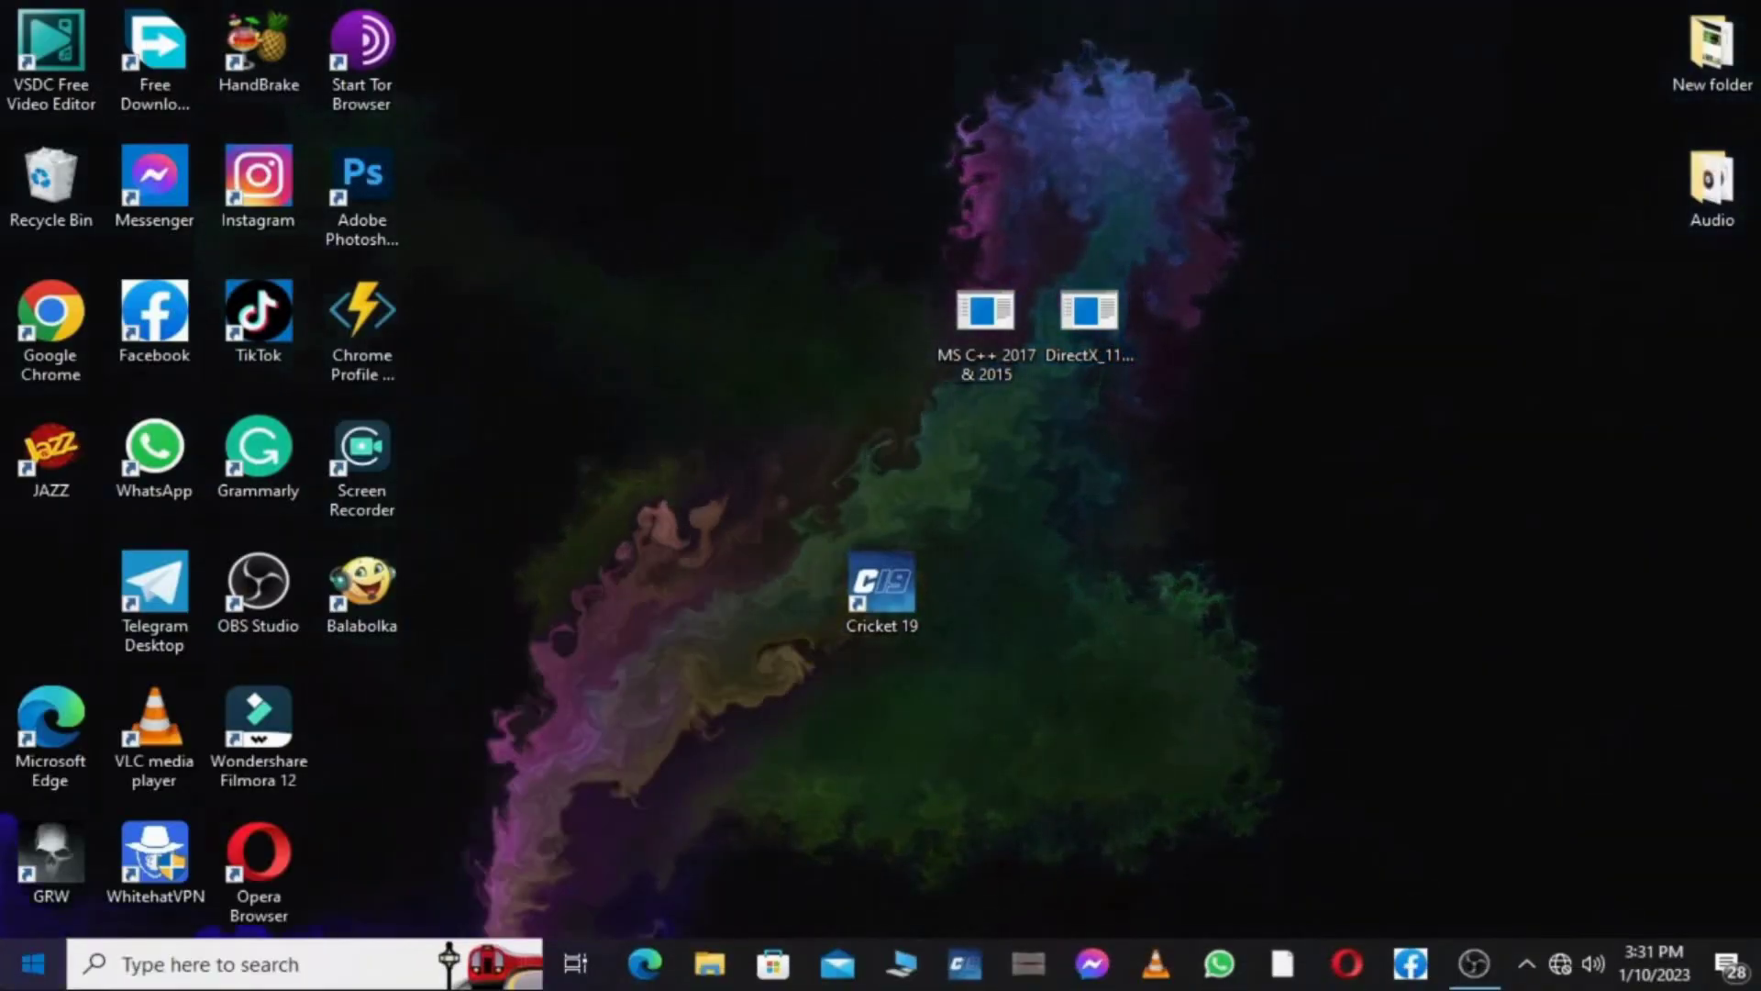
Step: Search Windows for 'add' and open the Add or remove programs settings
key("super")
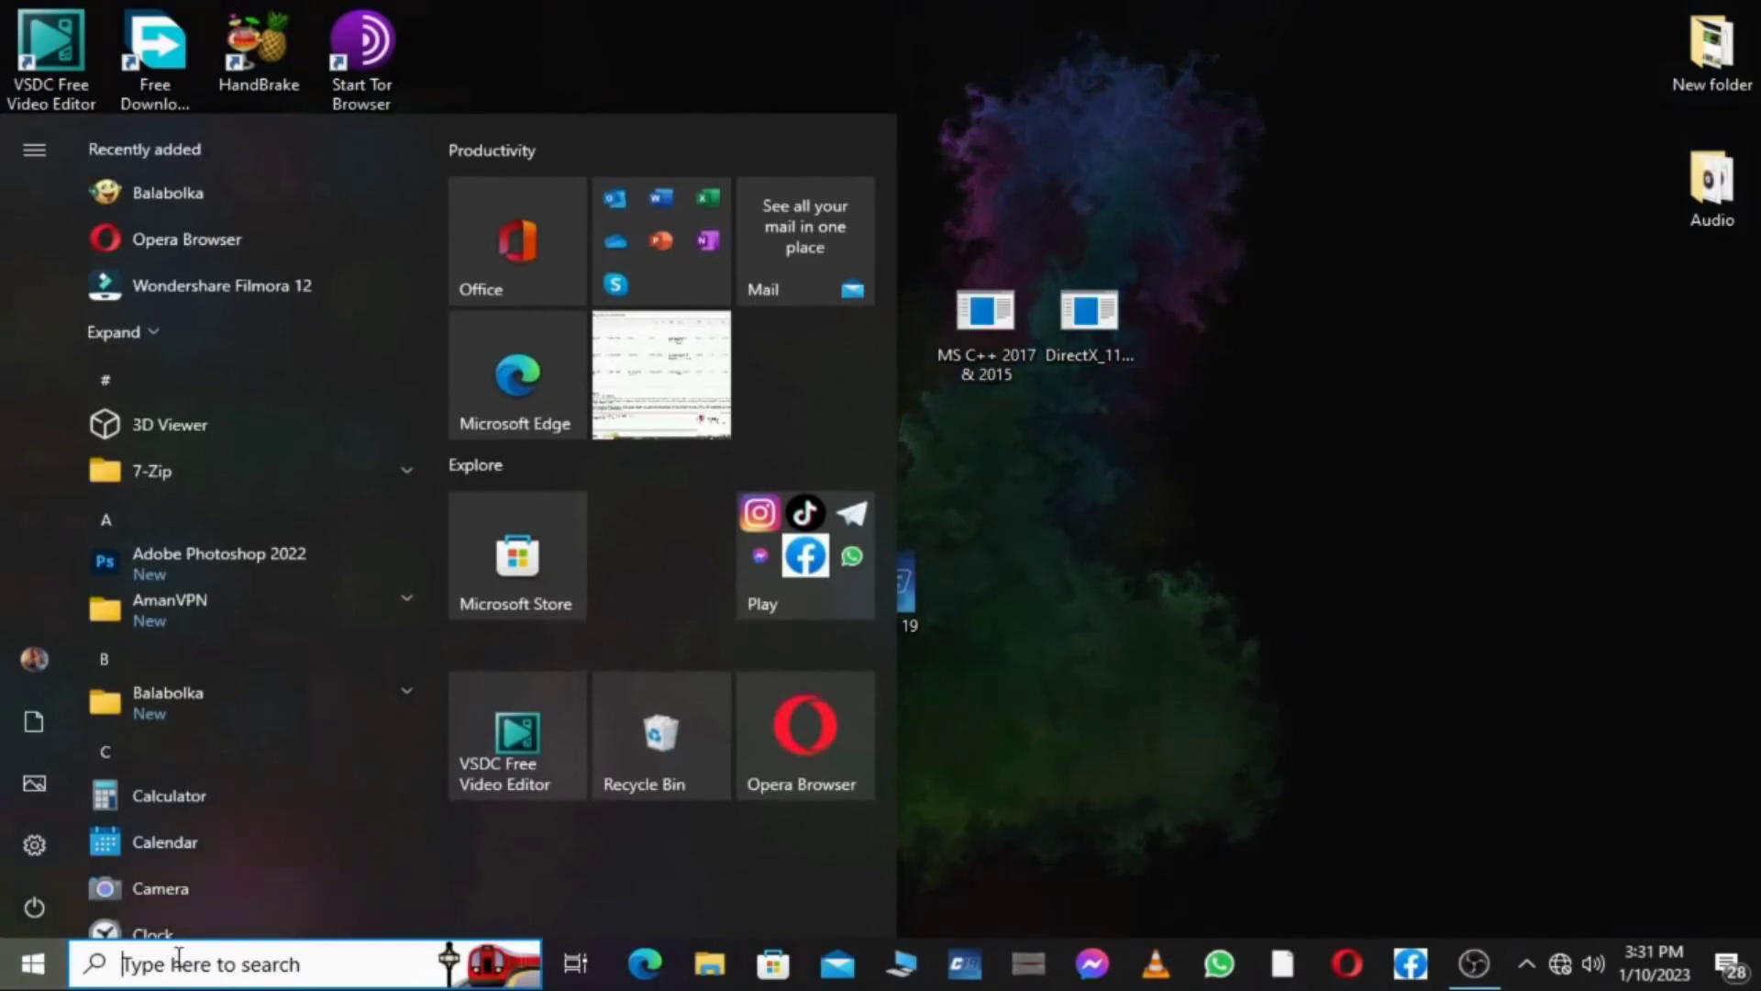
left_click(178, 956)
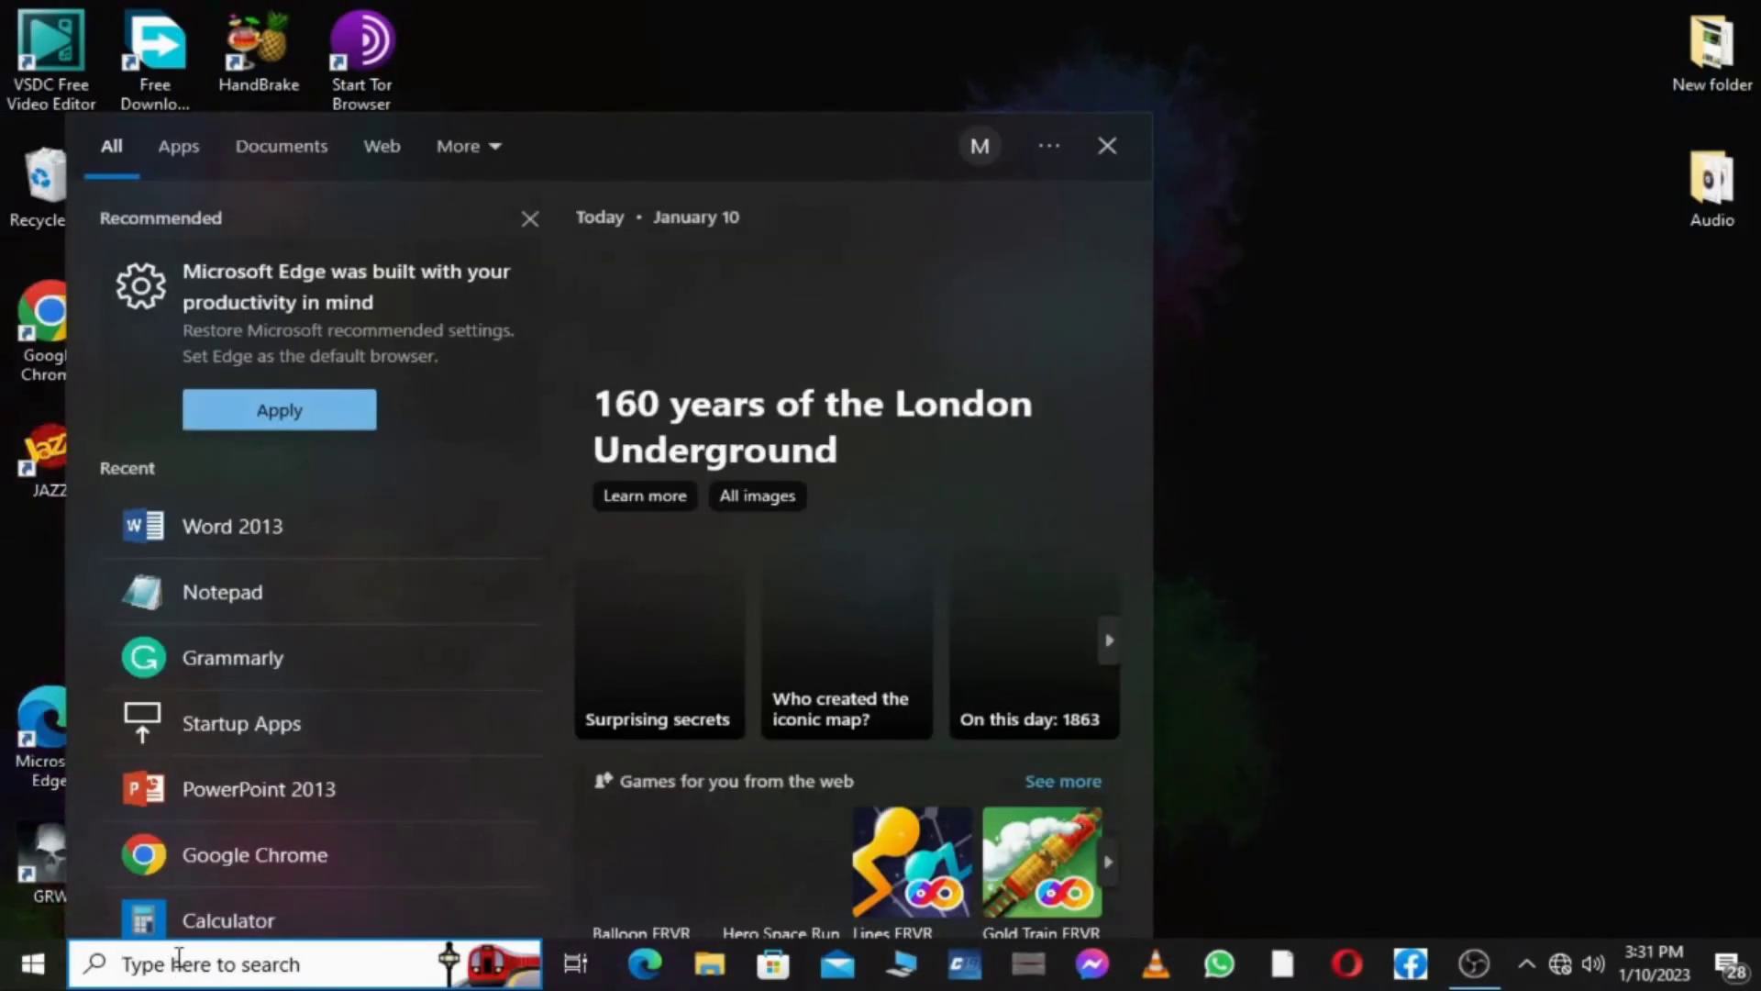
type("app")
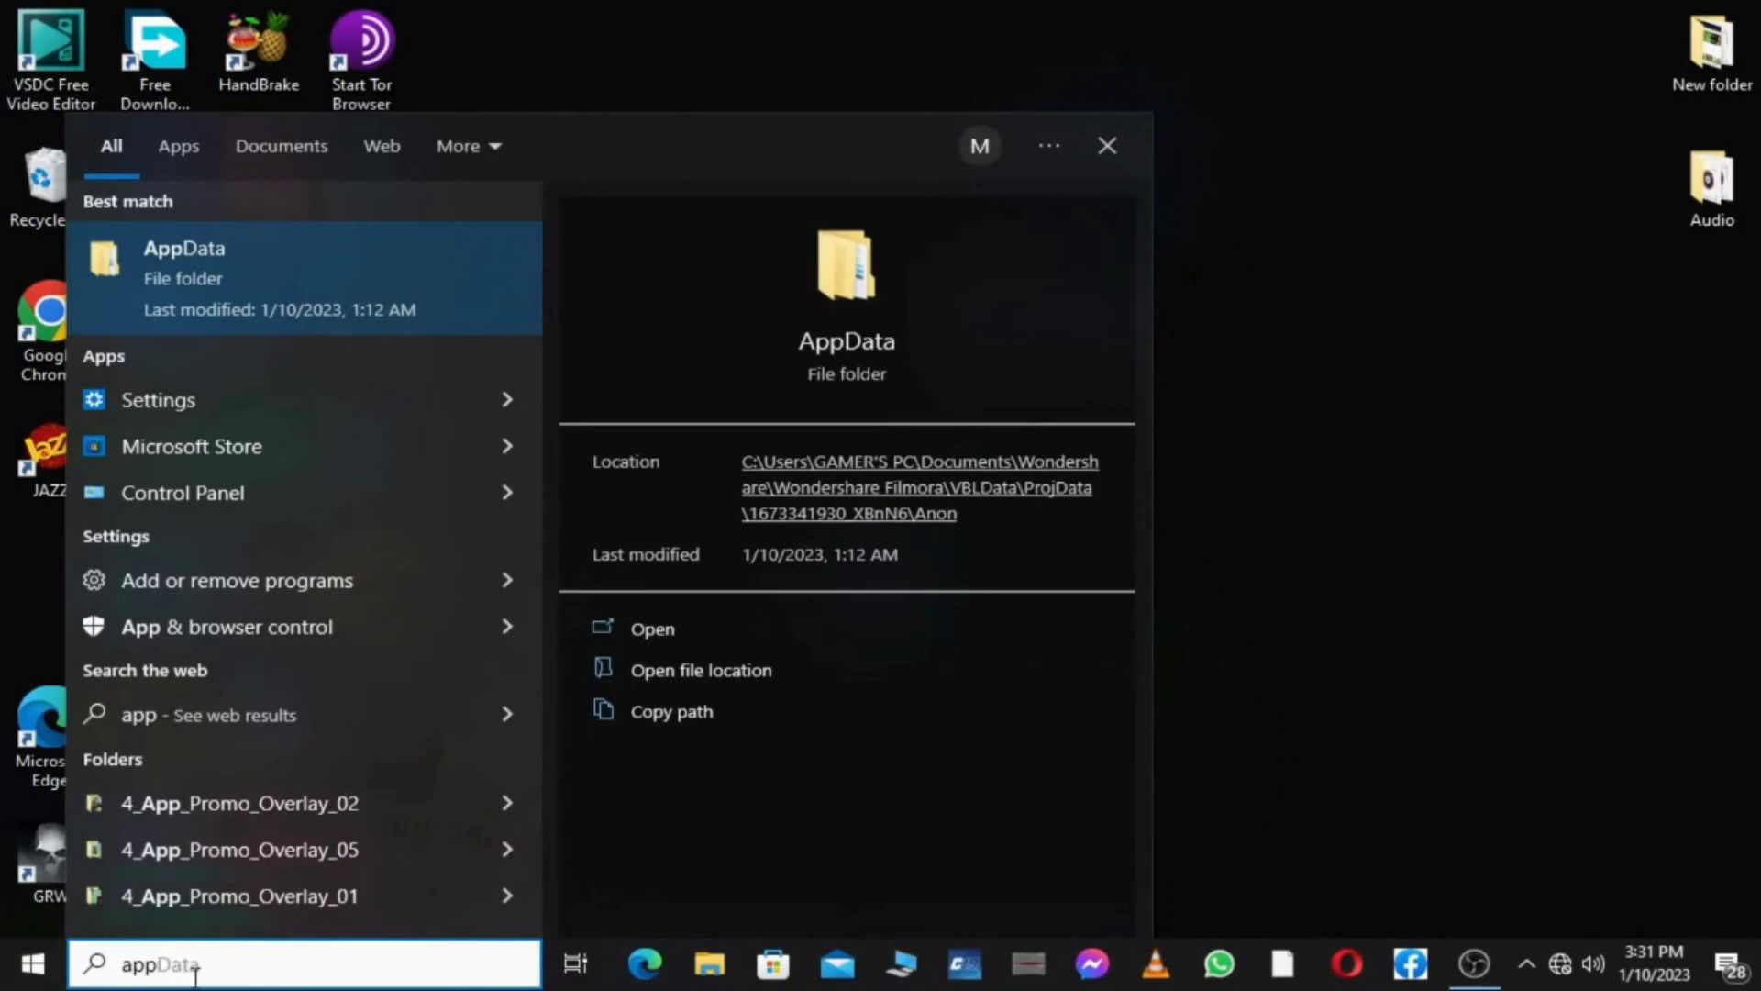
key("BackSpace")
key("BackSpace")
key("BackSpace")
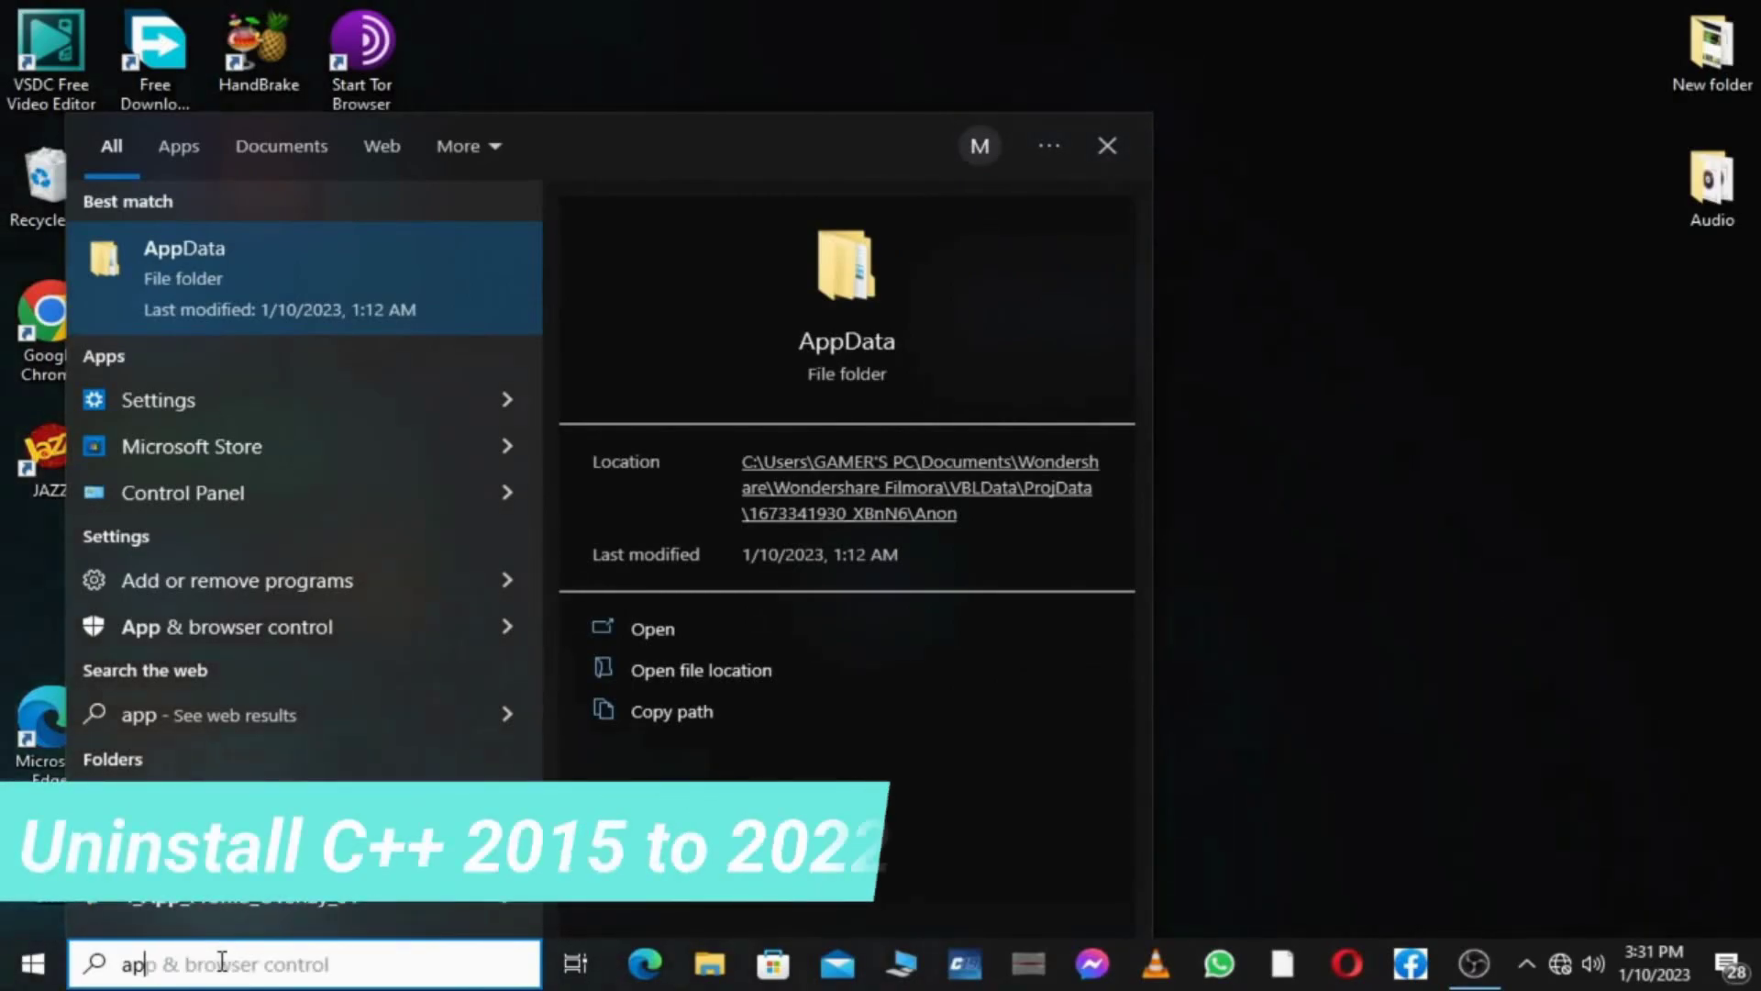
type("add ")
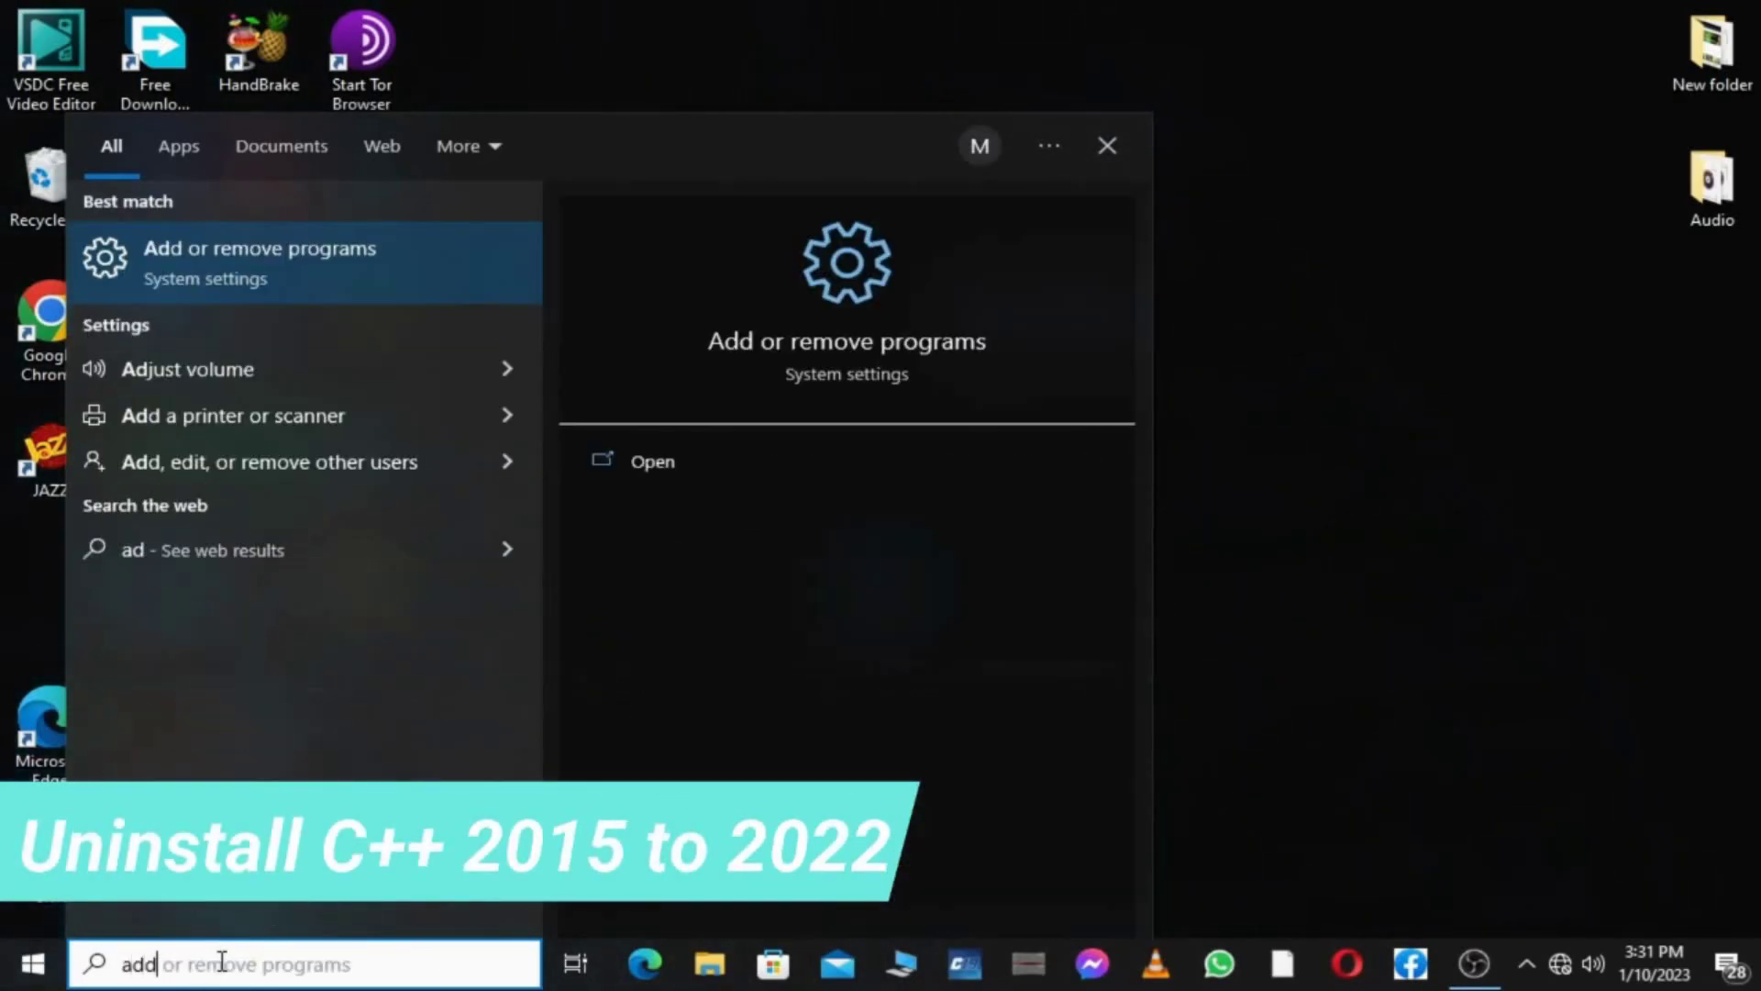
type("an")
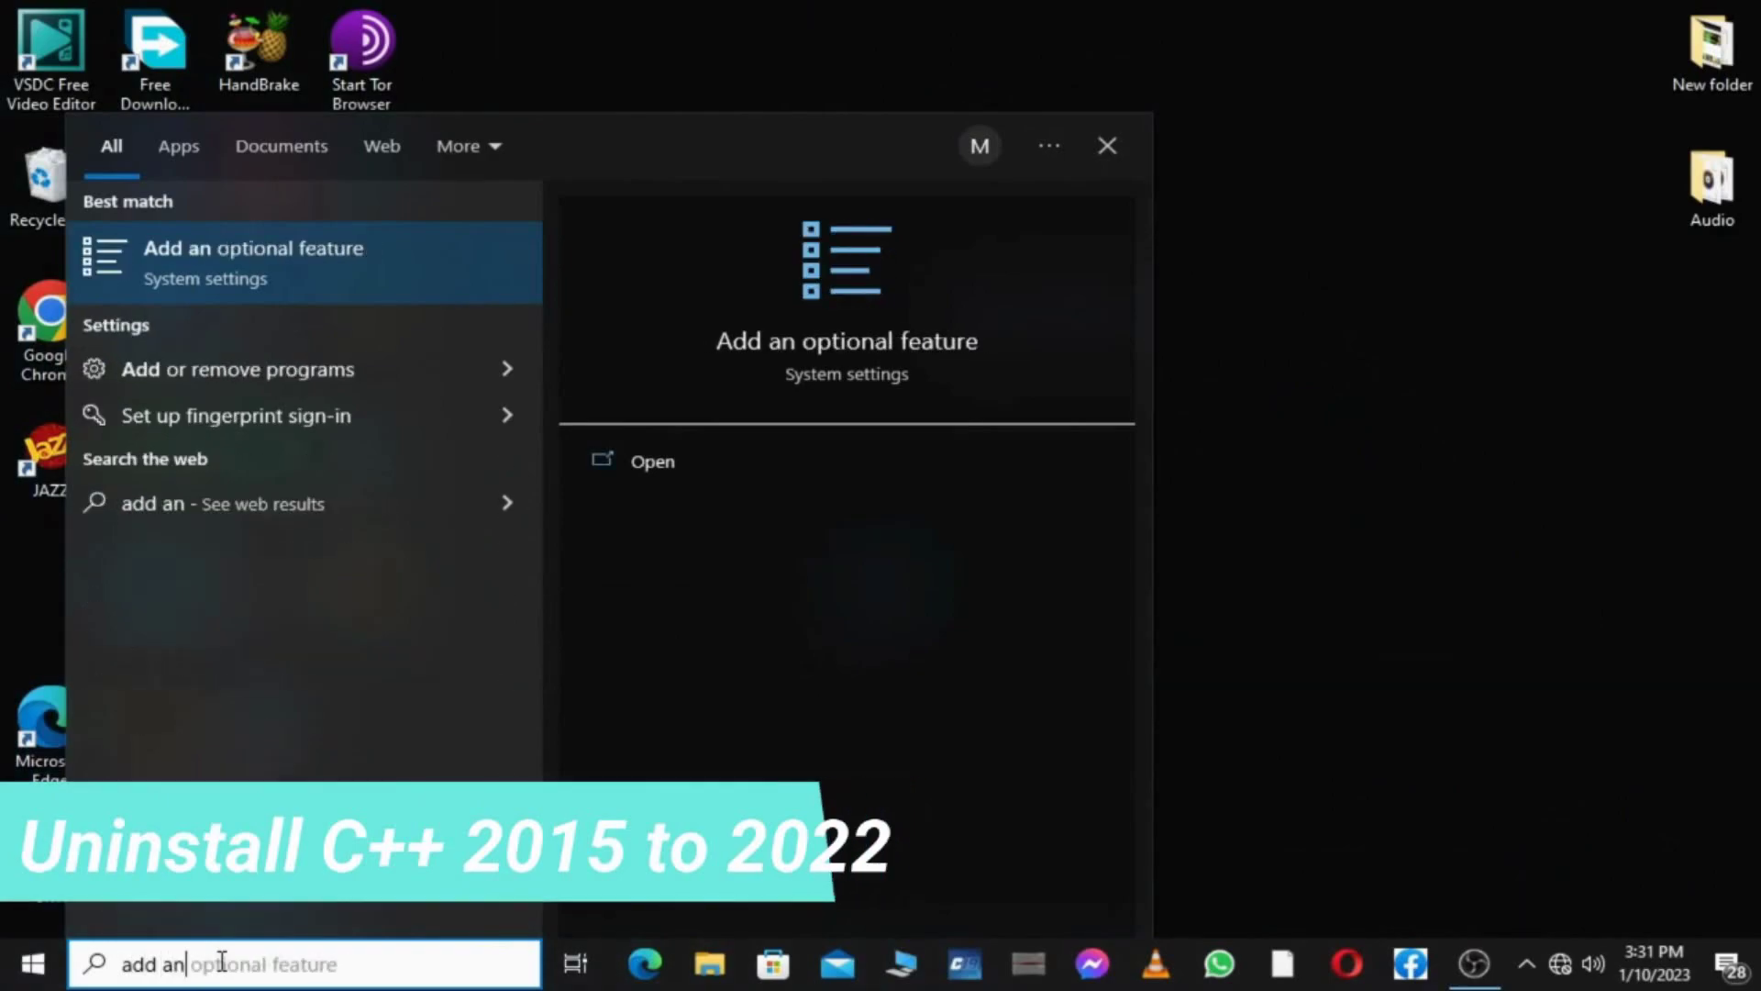
key("BackSpace")
key("BackSpace")
key("BackSpace")
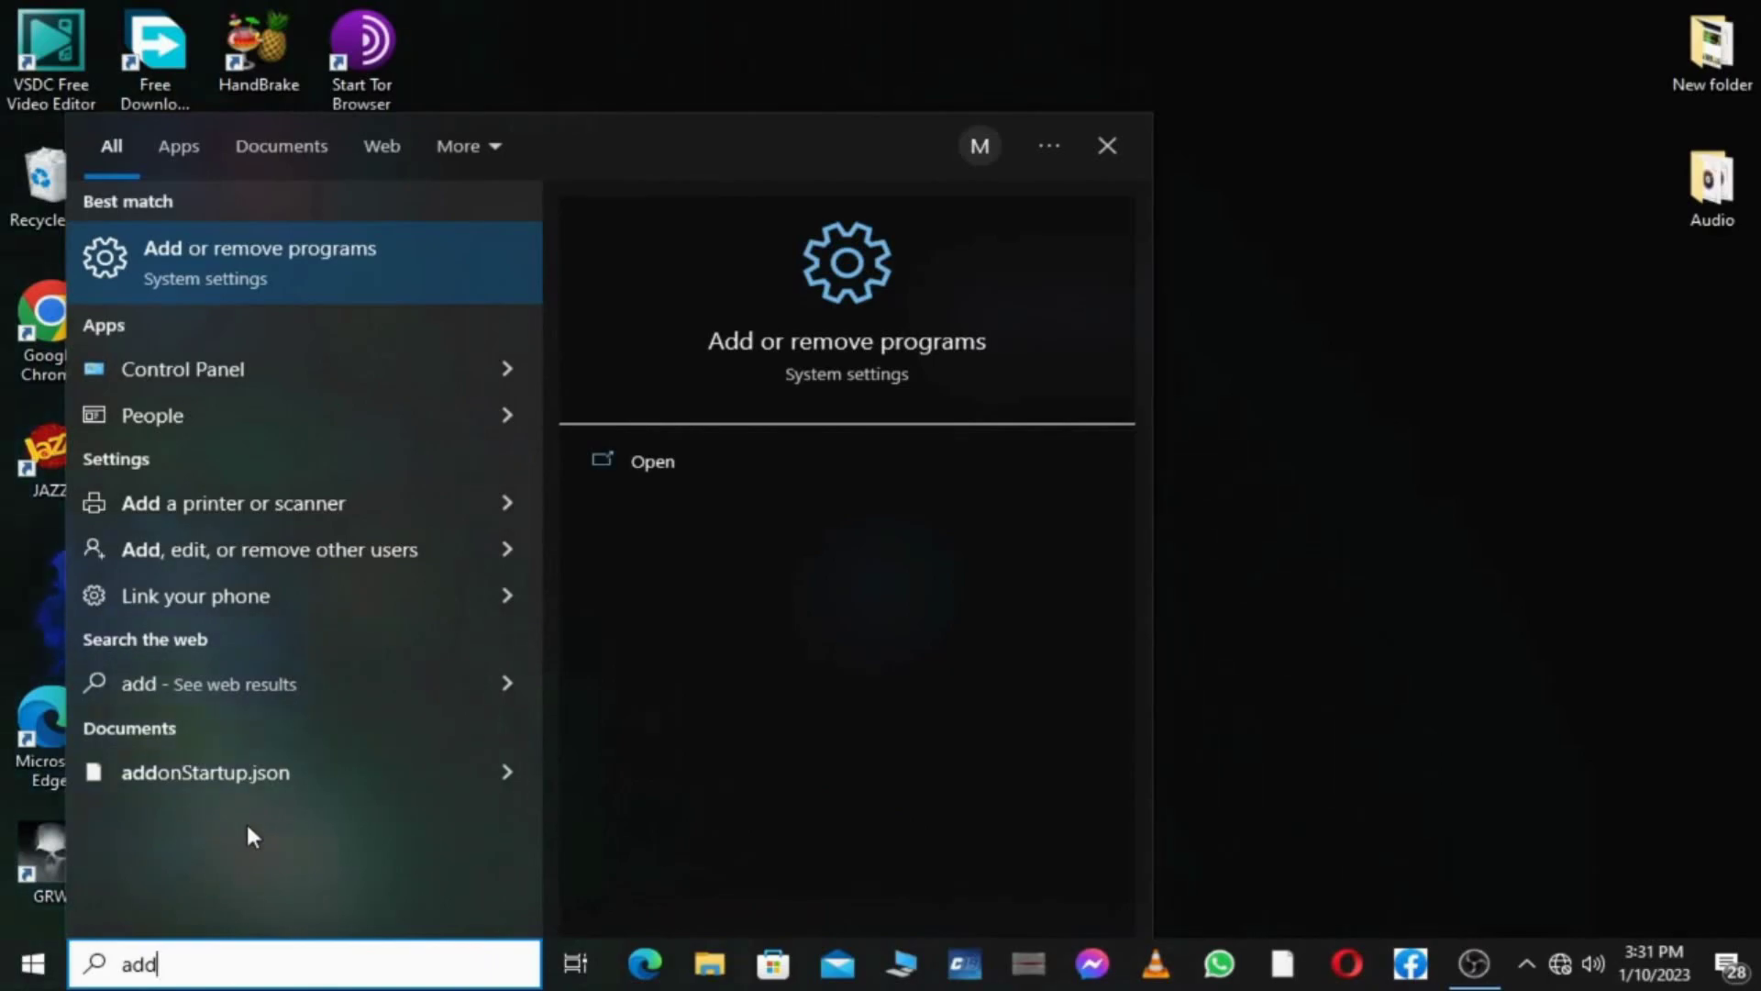
left_click(271, 275)
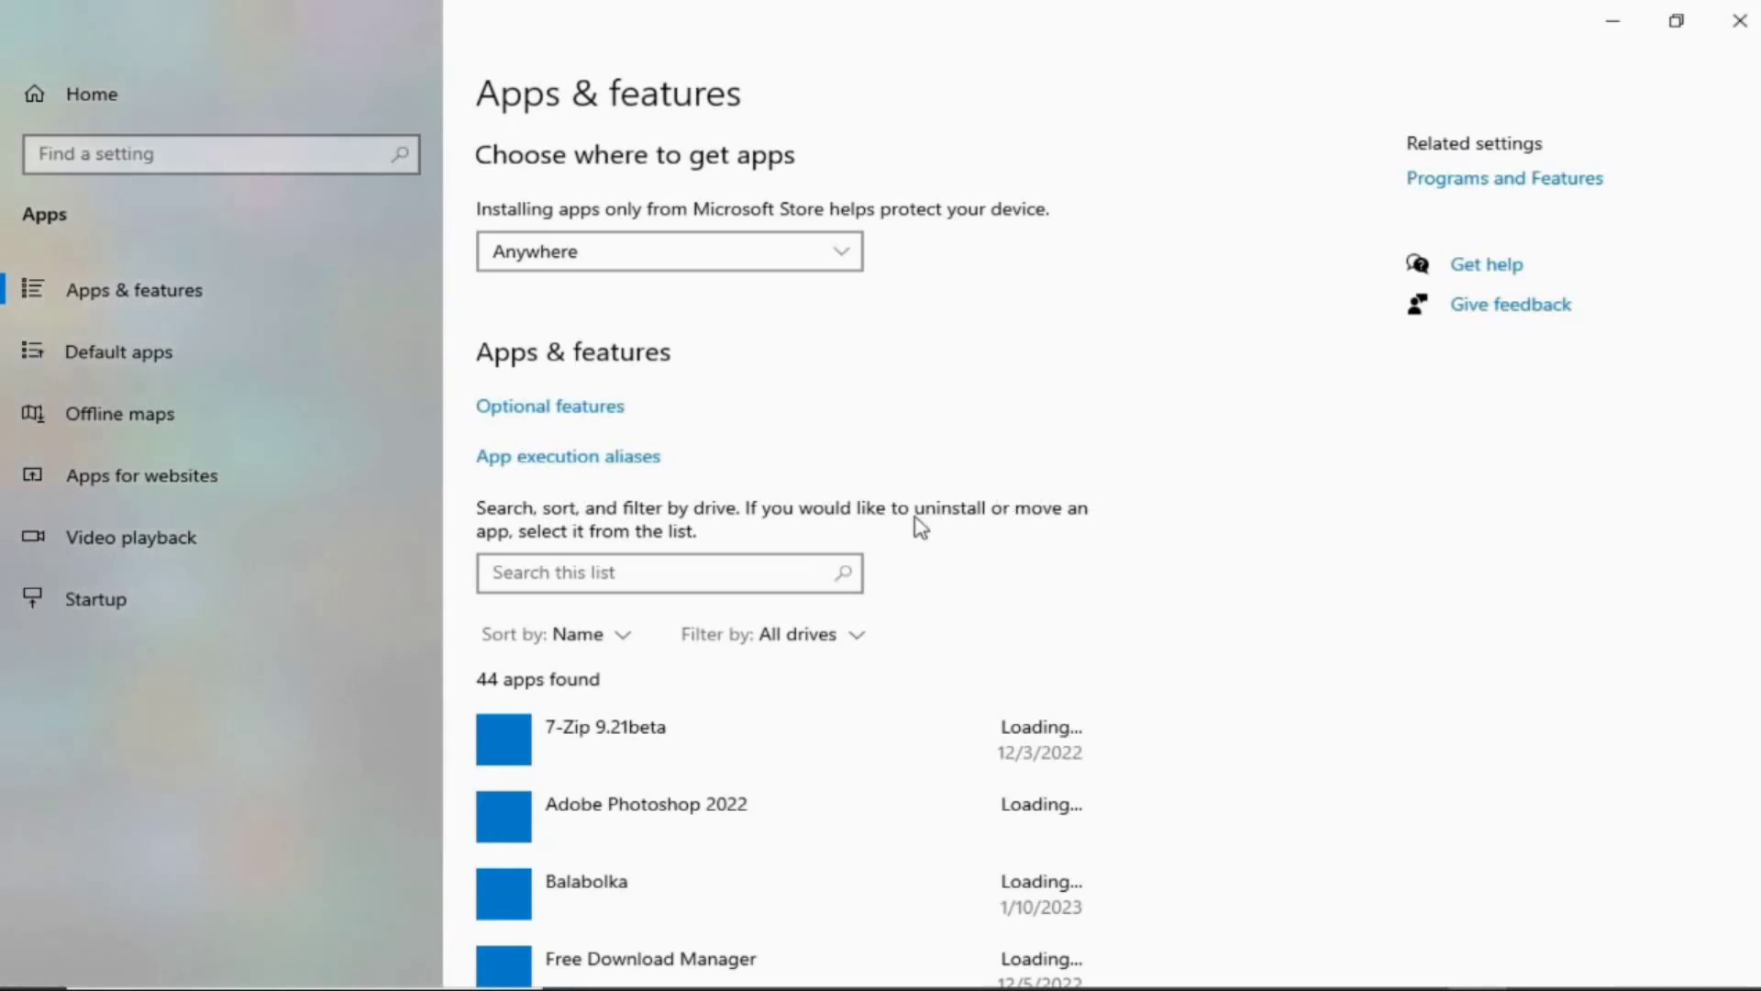
Step: Expand the Visual C++ 2015-2019 Redistributable (x64) entry, version 14.23.27820.0, in Apps & features
scroll(1138, 673, "down", 7)
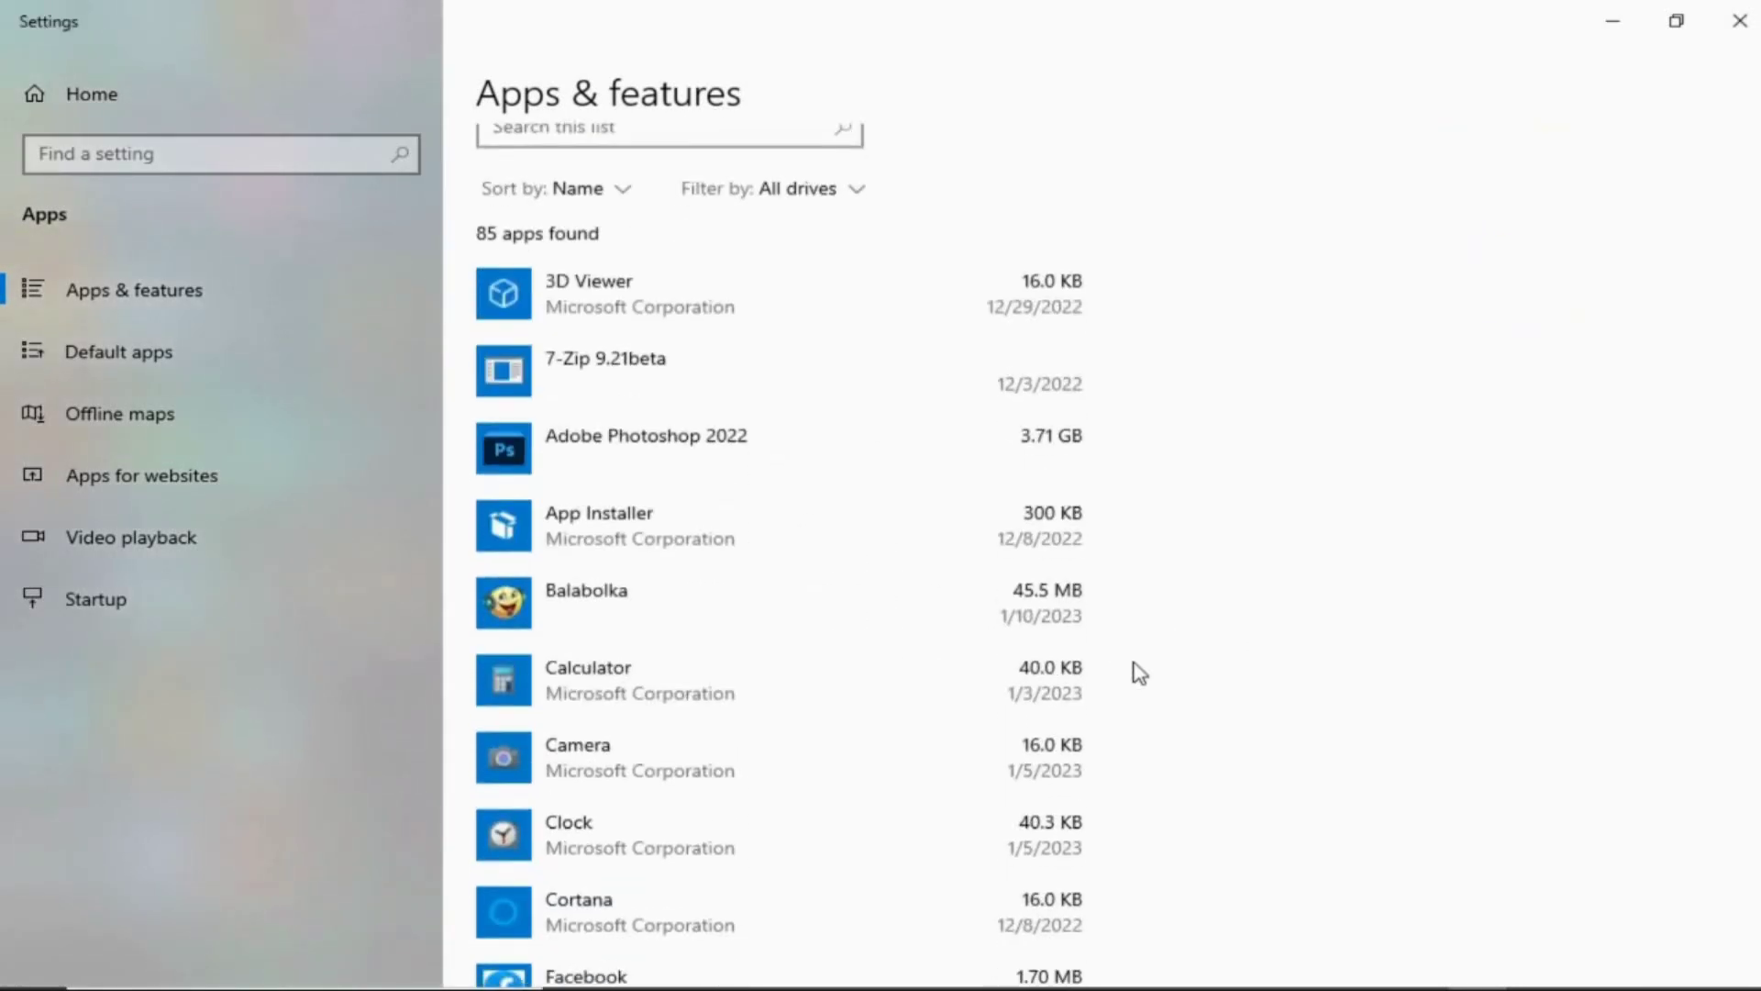
scroll(1140, 674, "down", 12)
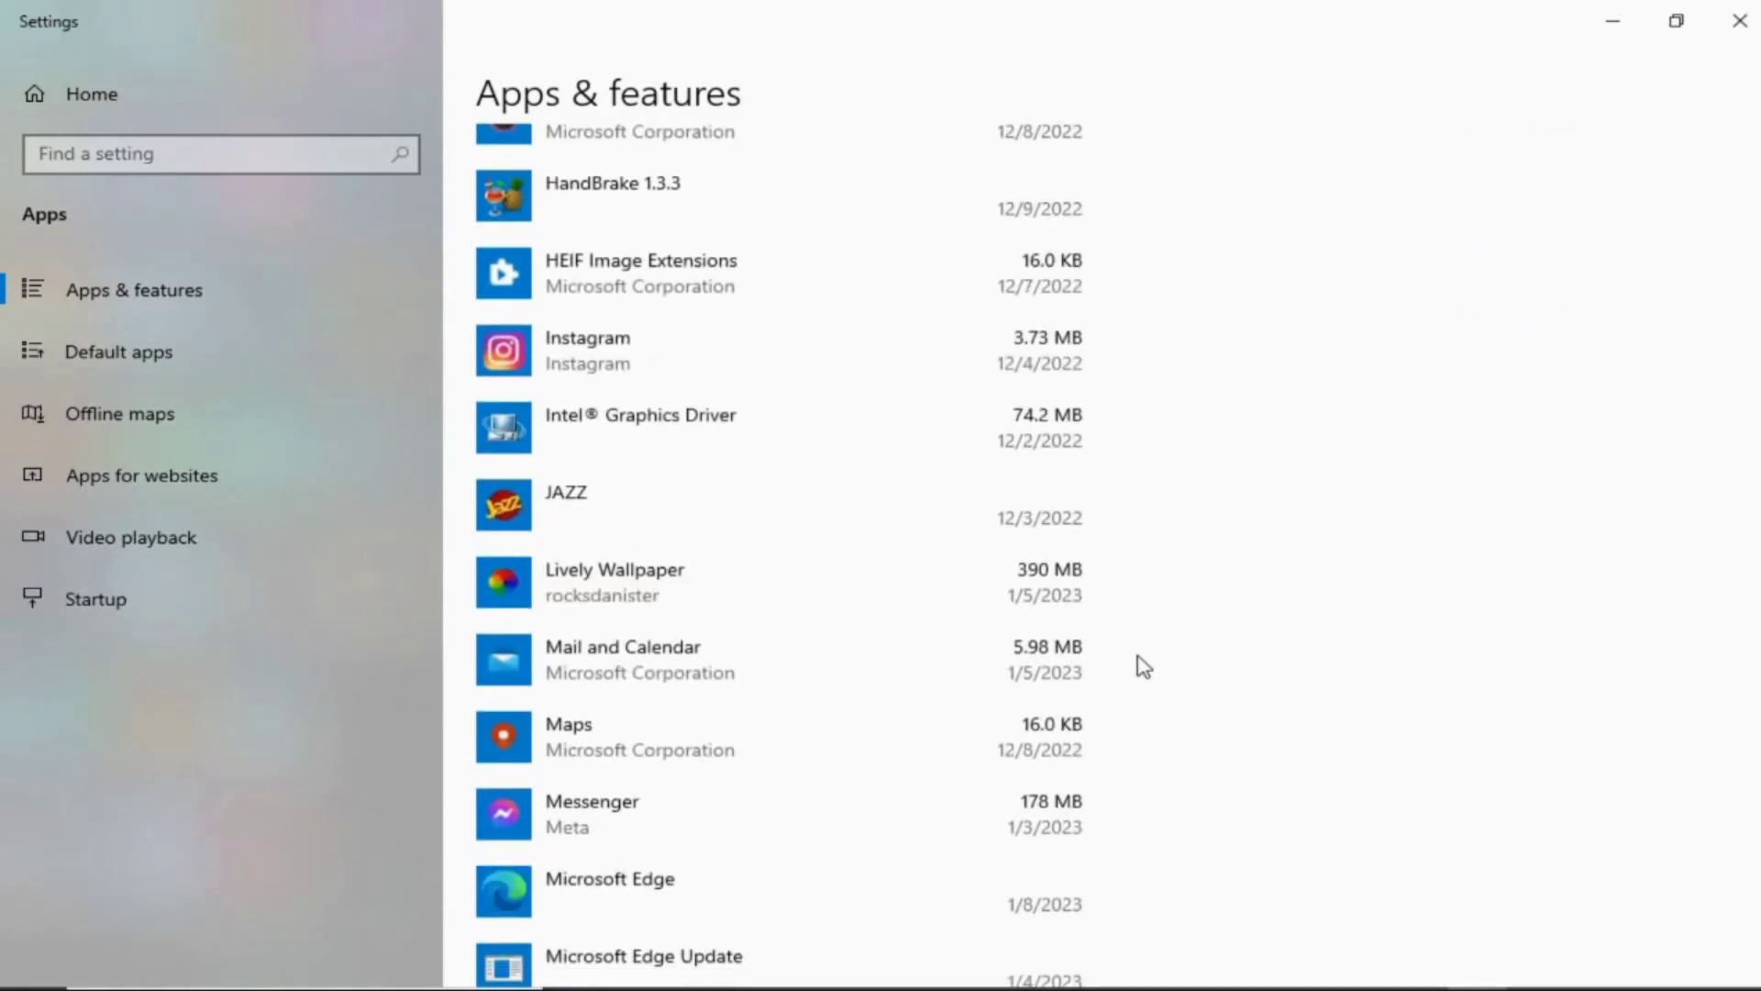
scroll(1143, 667, "down", 10)
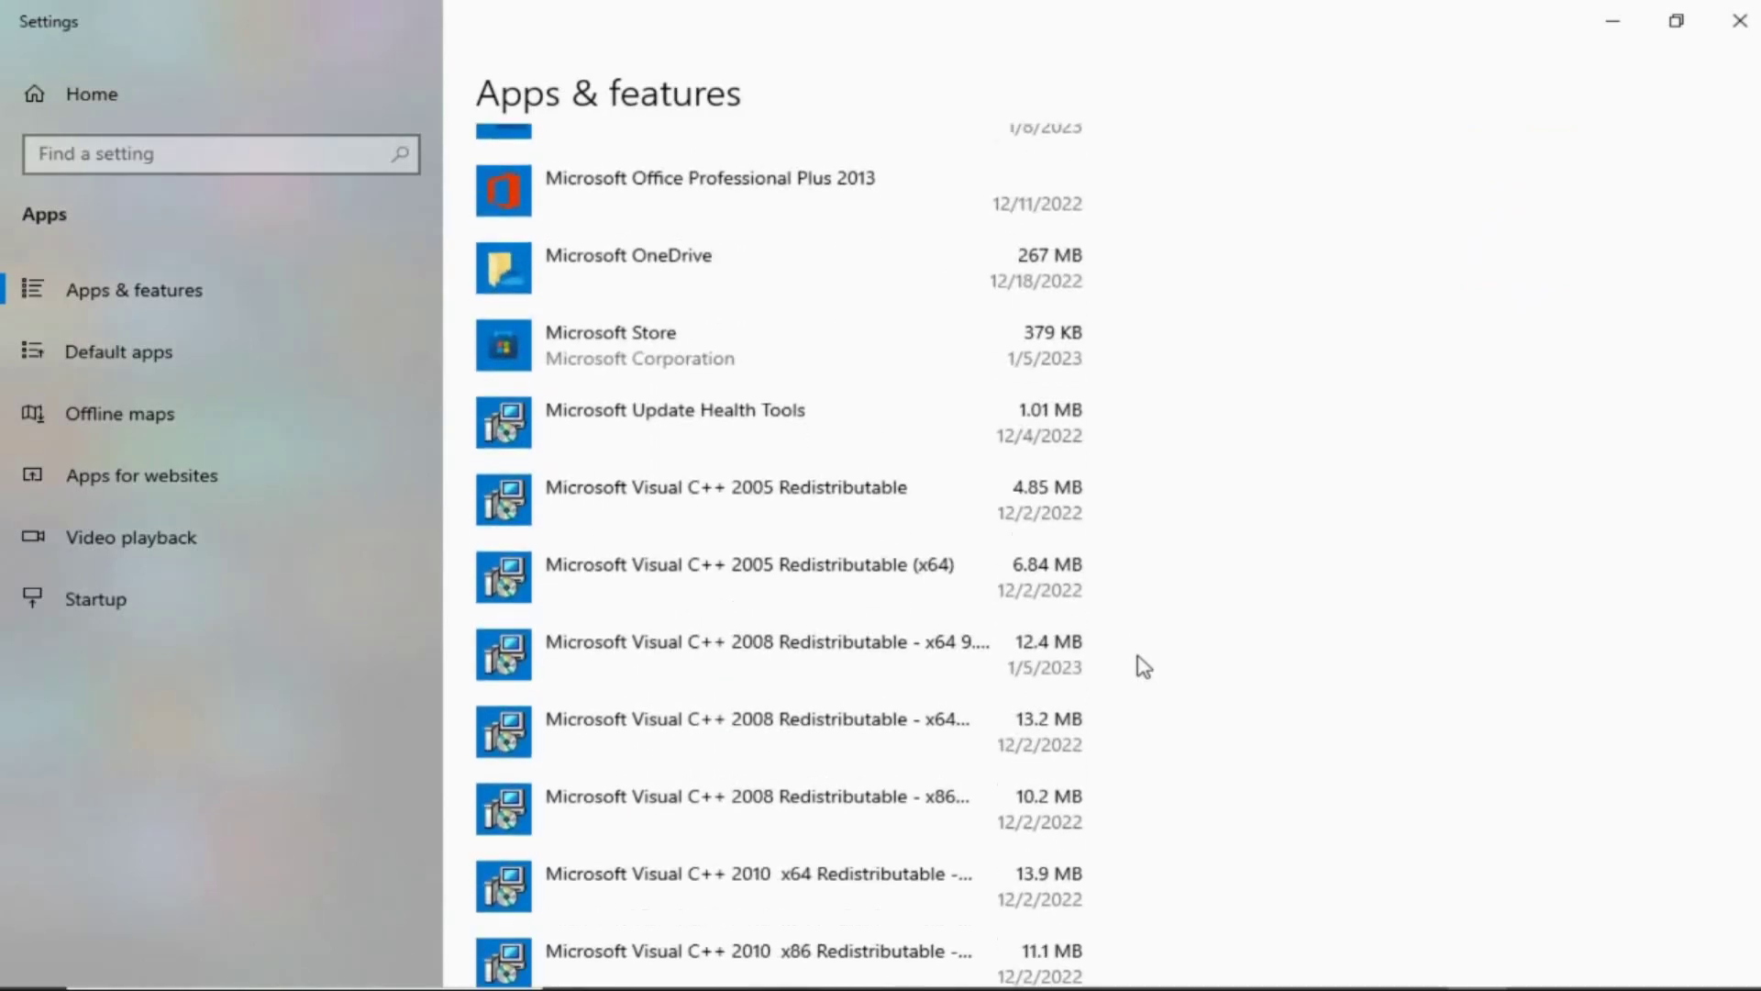
scroll(1124, 617, "down", 4)
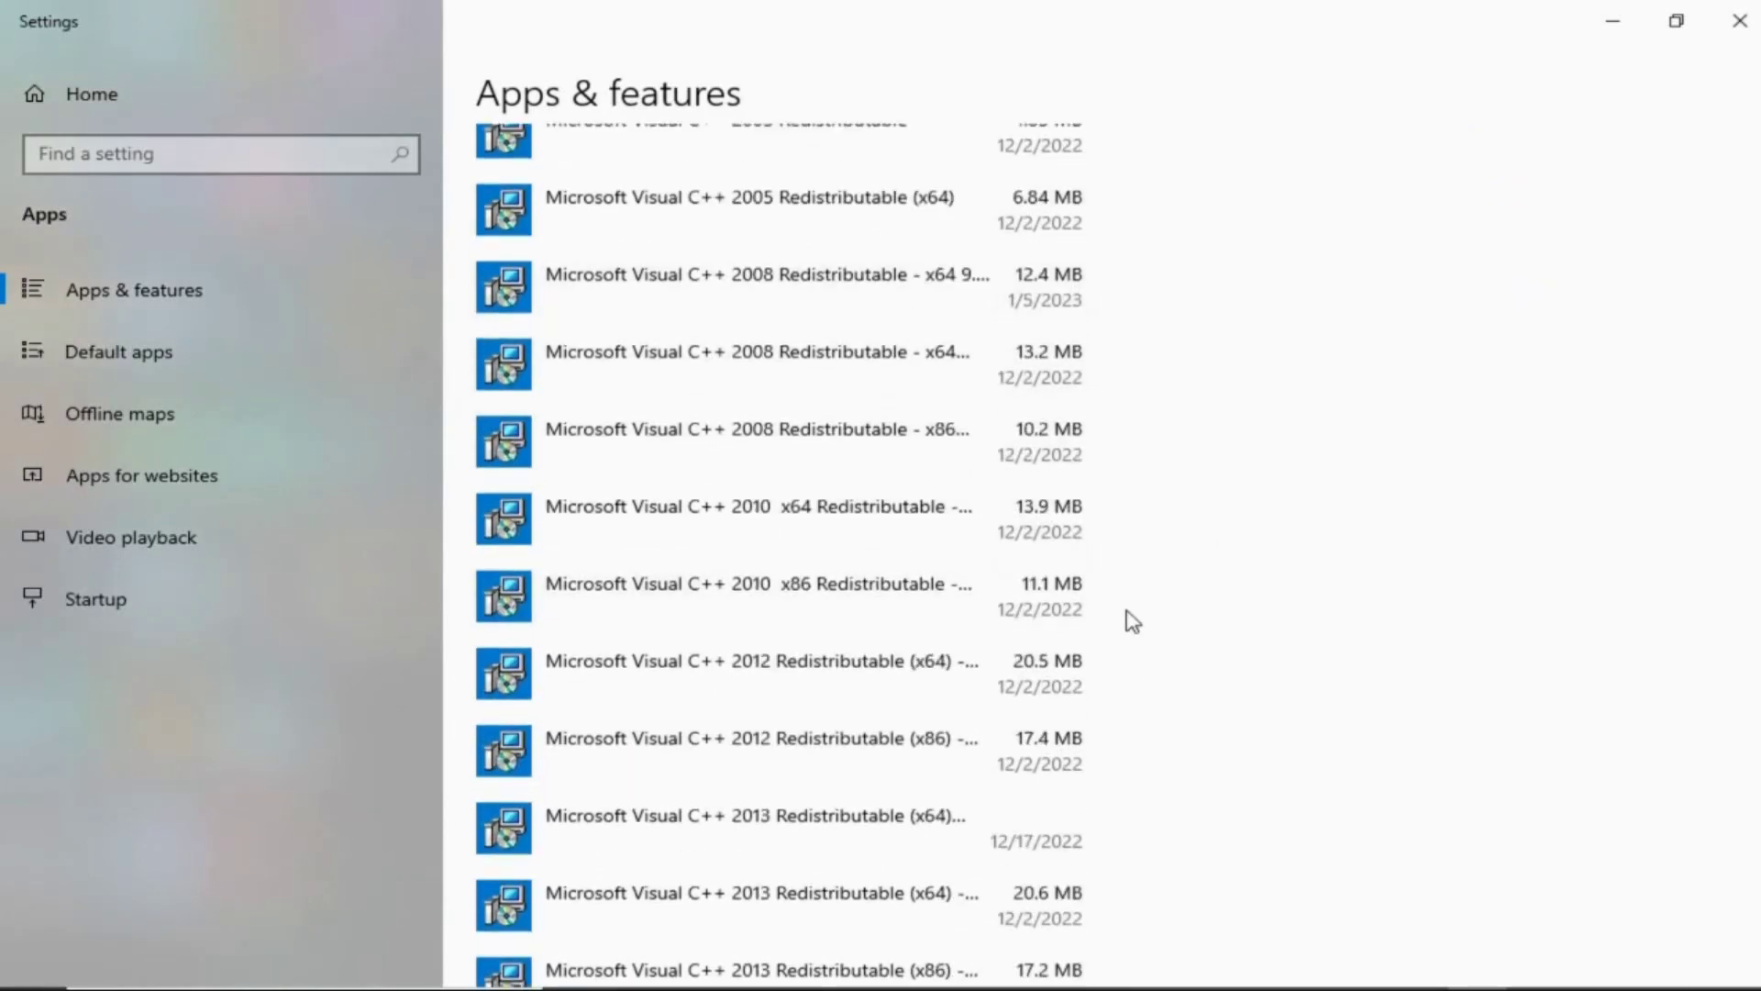
scroll(1134, 622, "down", 3)
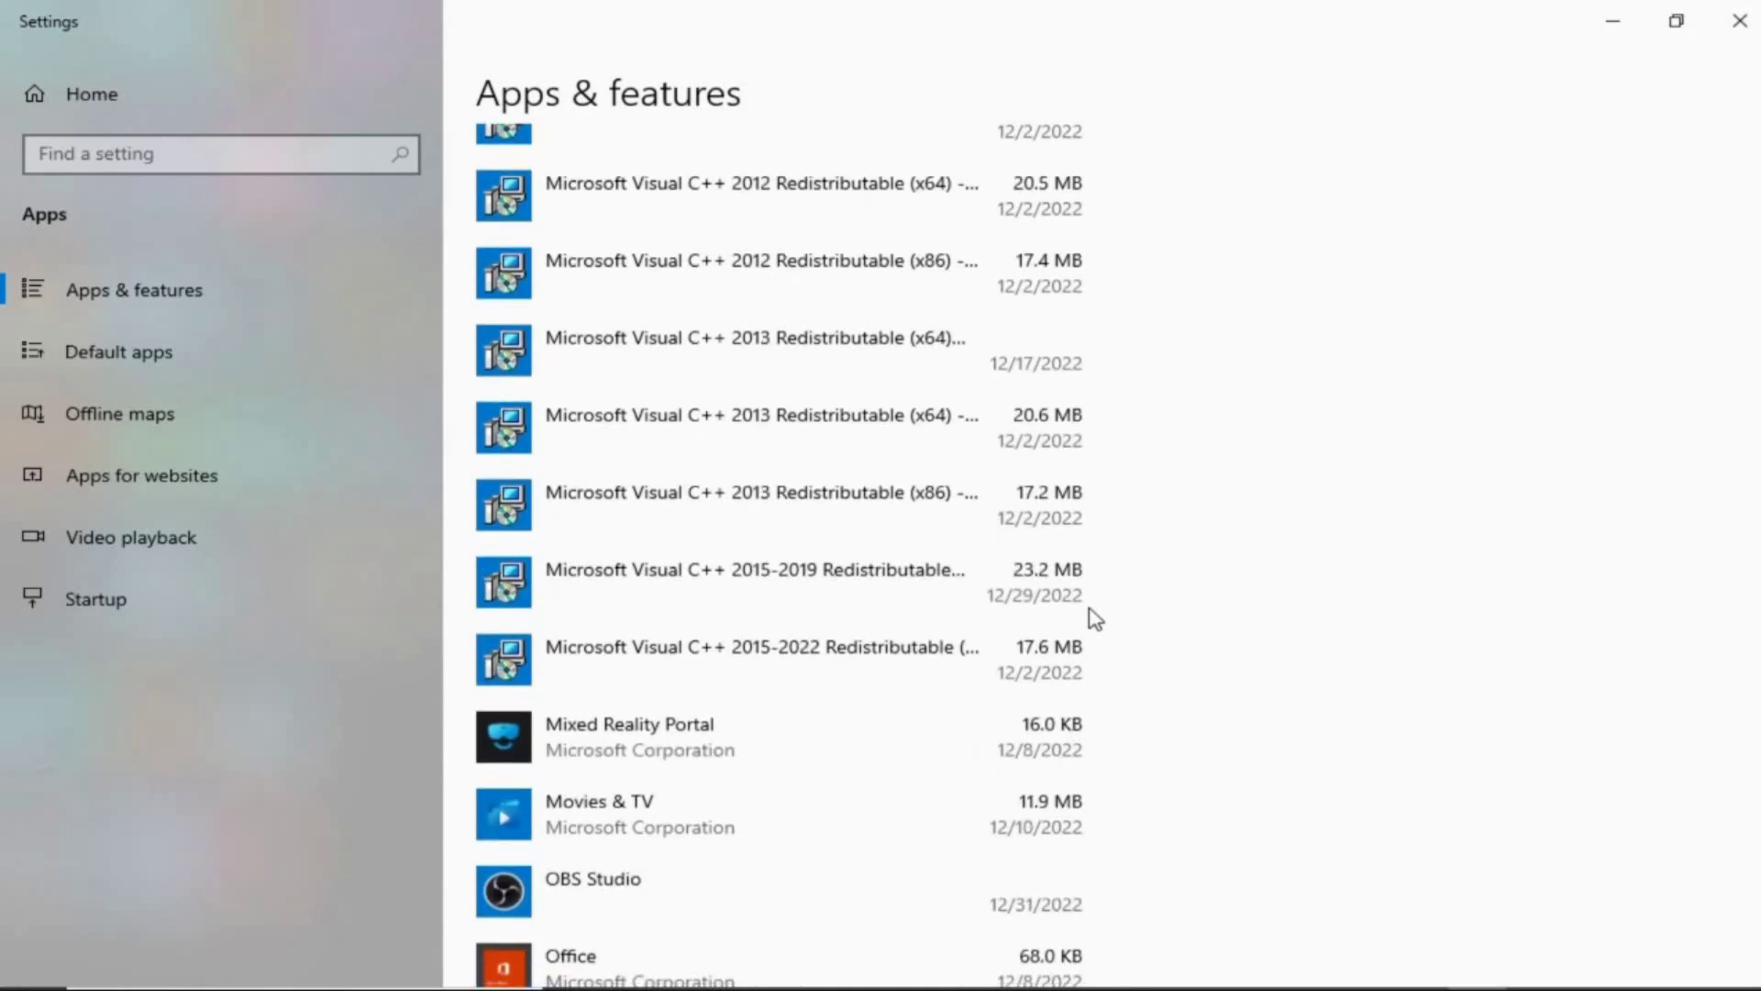
left_click(758, 592)
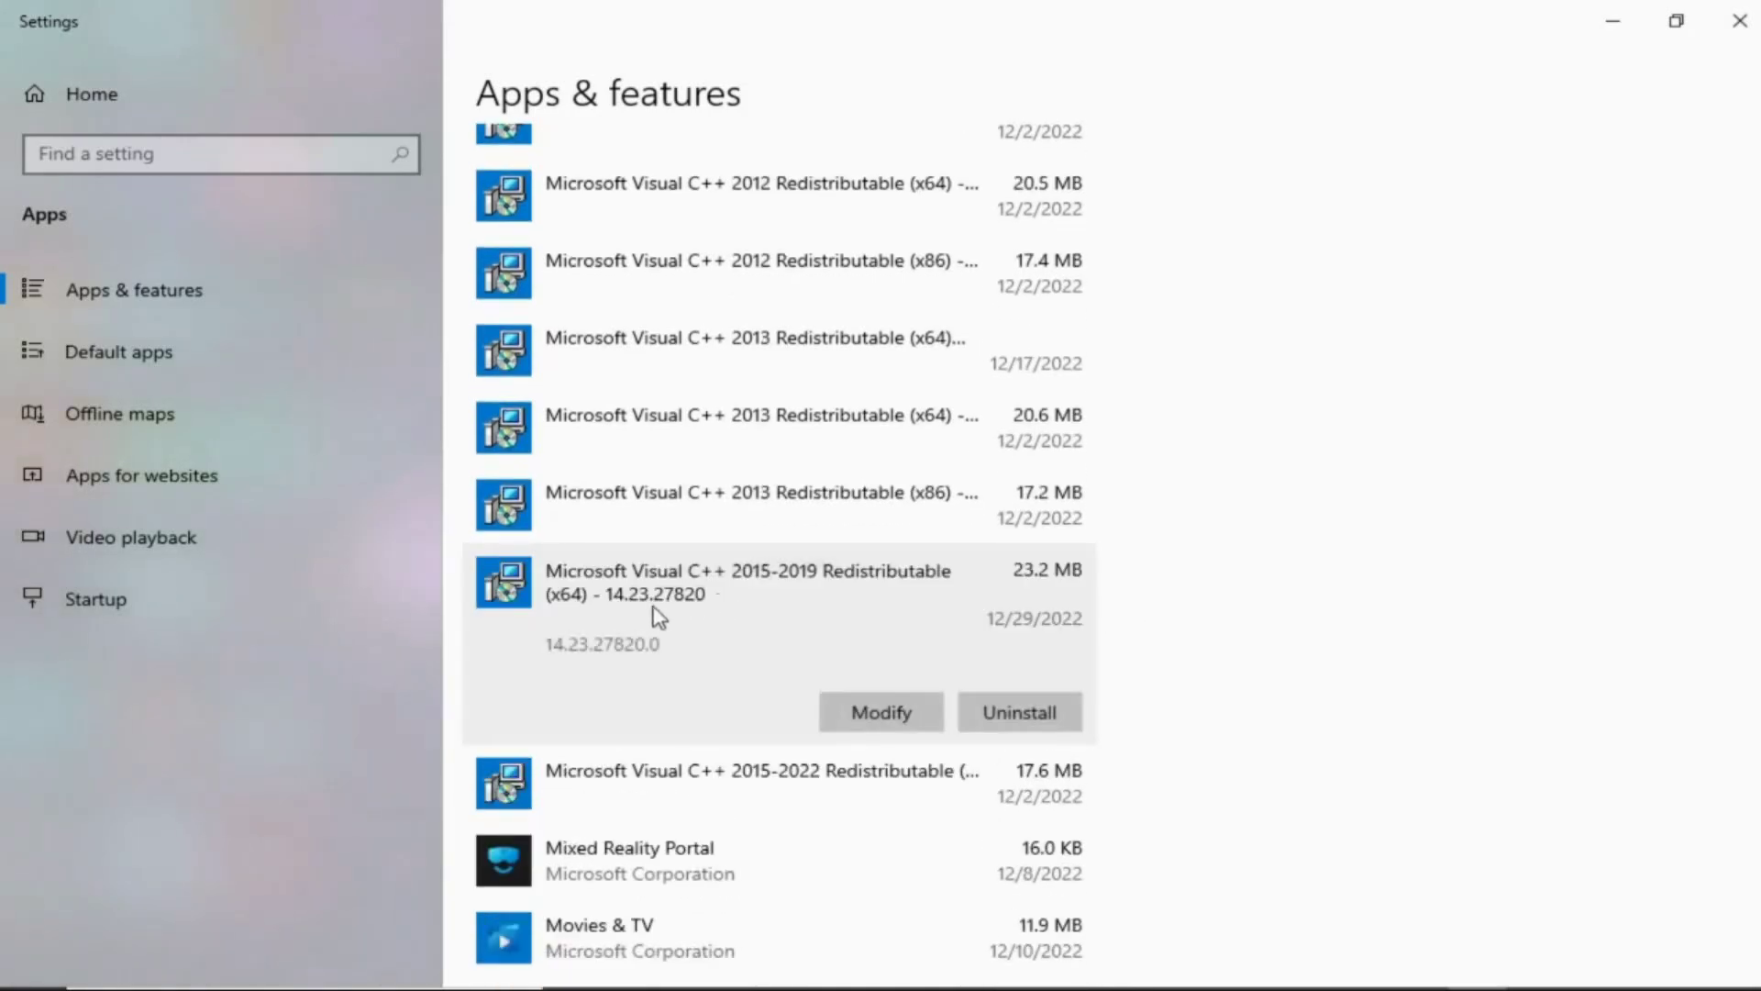
left_click(751, 772)
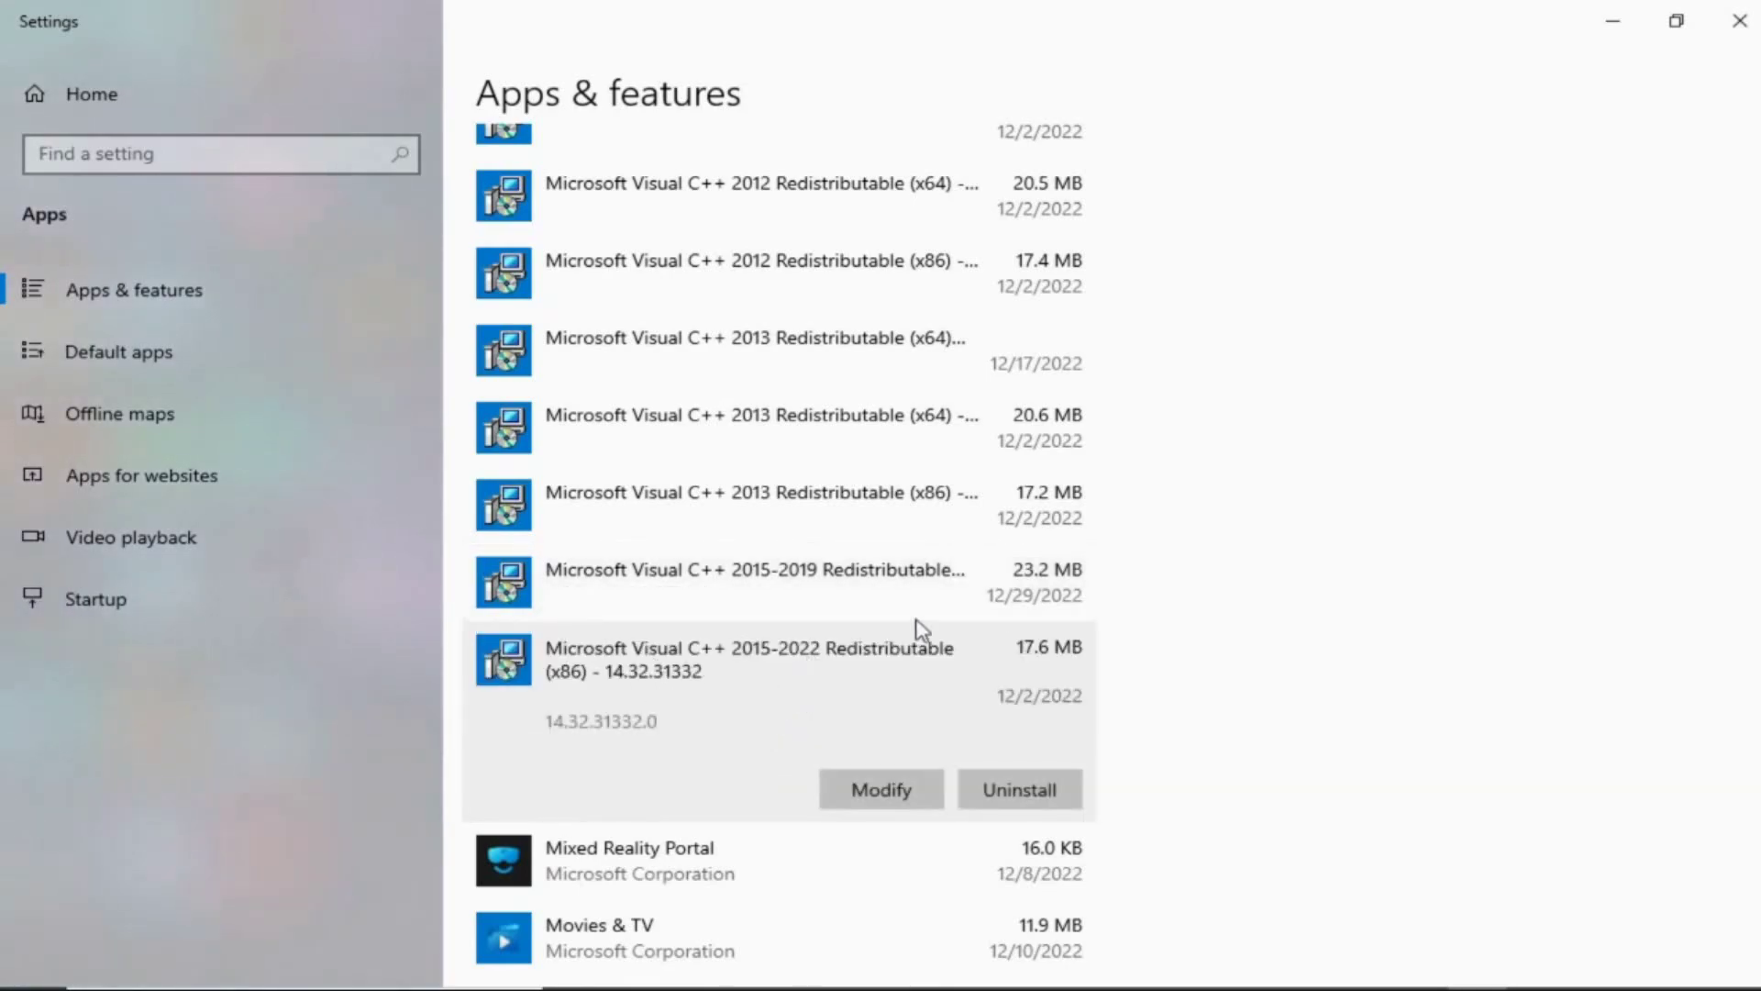
left_click(779, 608)
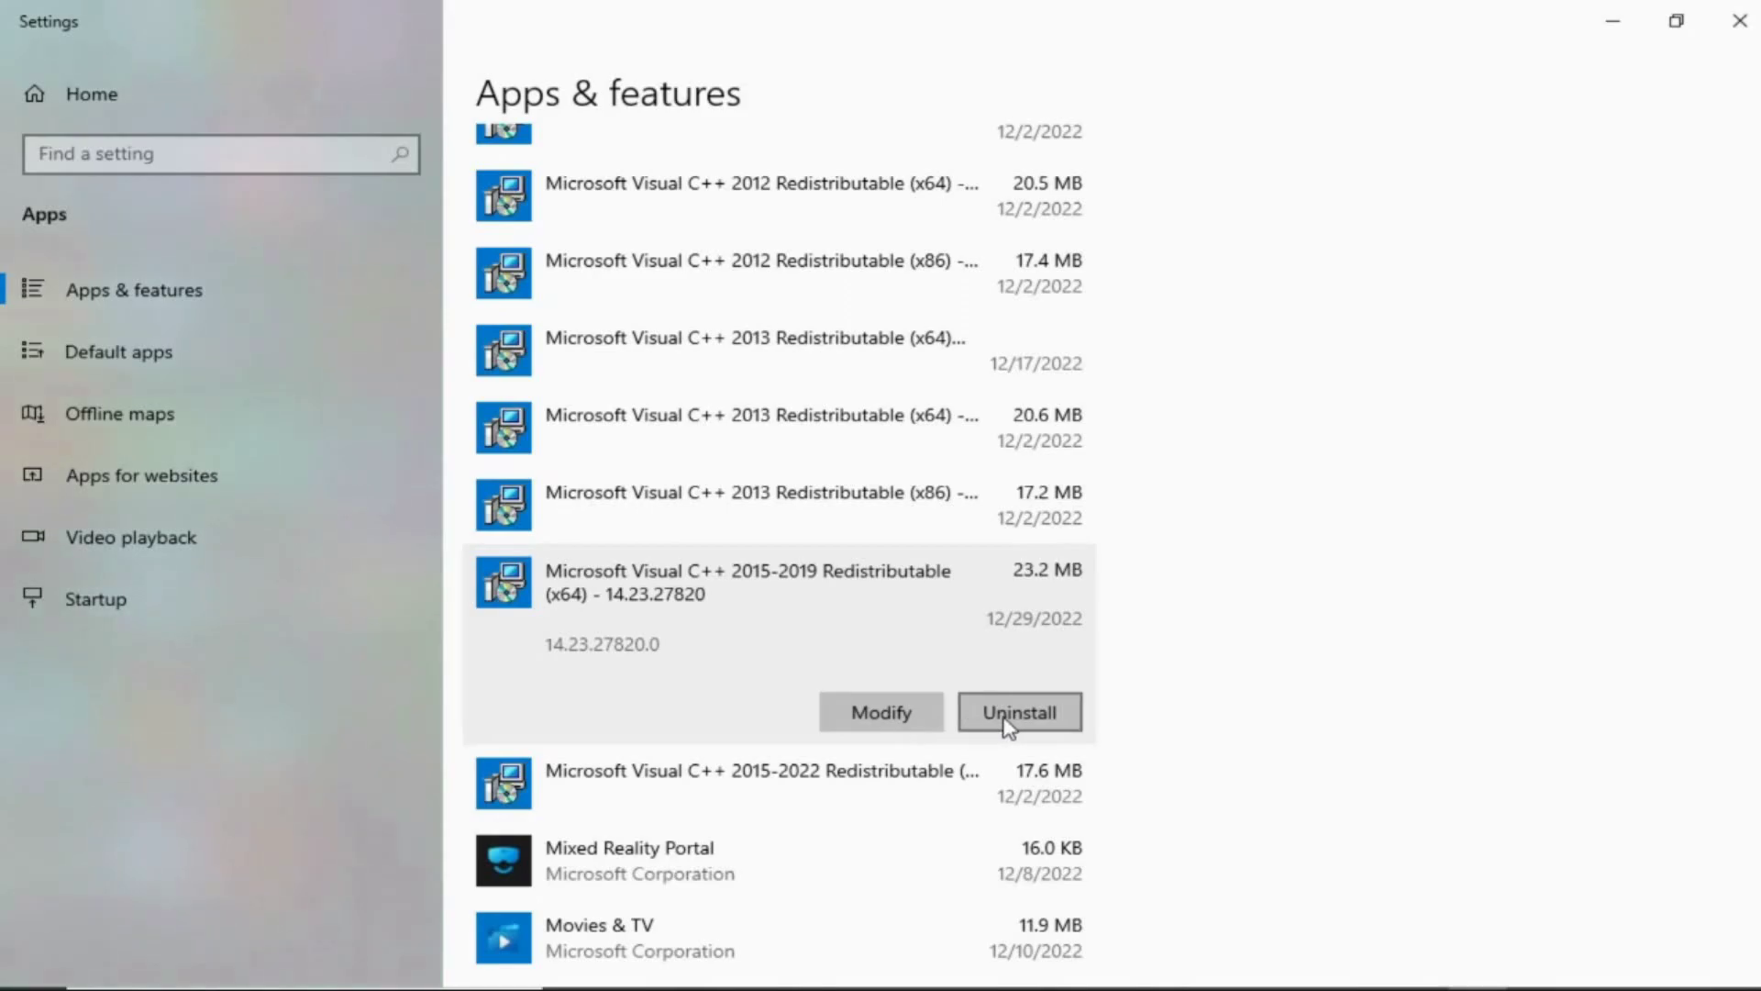
Step: Uninstall Visual C++ 2015-2019 Redistributable (x64) and dismiss the success message
left_click(1009, 725)
left_click(1128, 653)
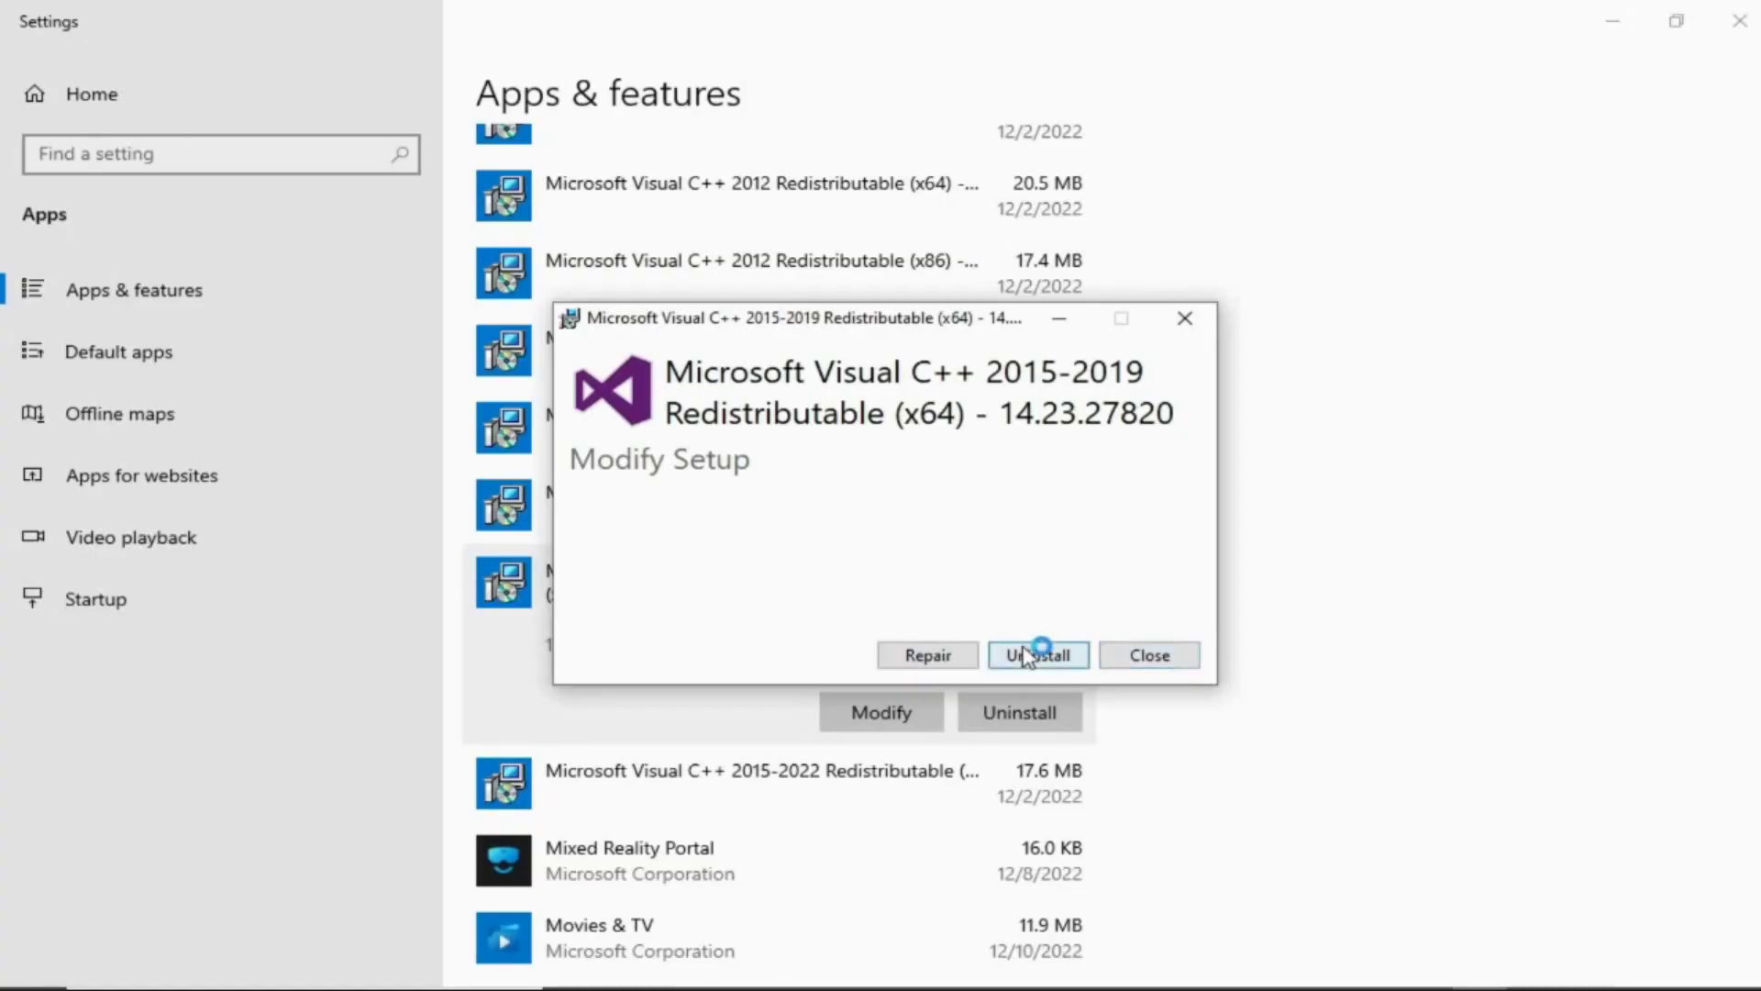
left_click(1026, 654)
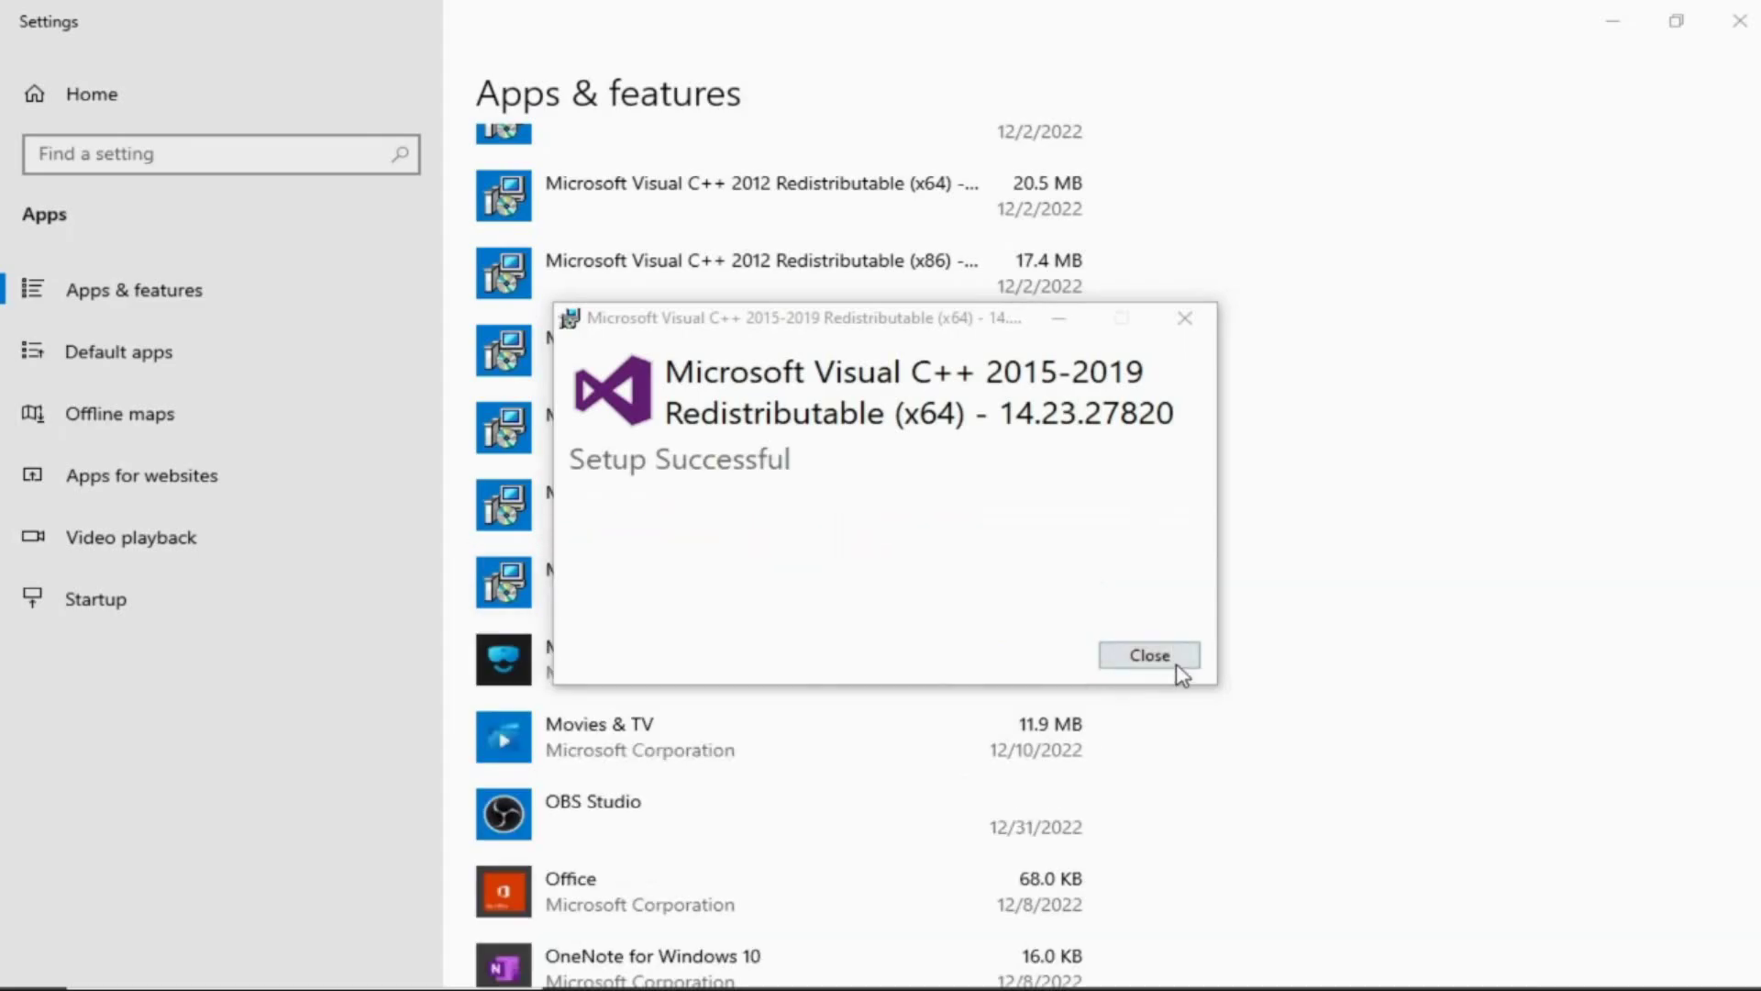
left_click(1180, 666)
Step: Uninstall Visual C++ 2015-2022 Redistributable (x86)
left_click(732, 588)
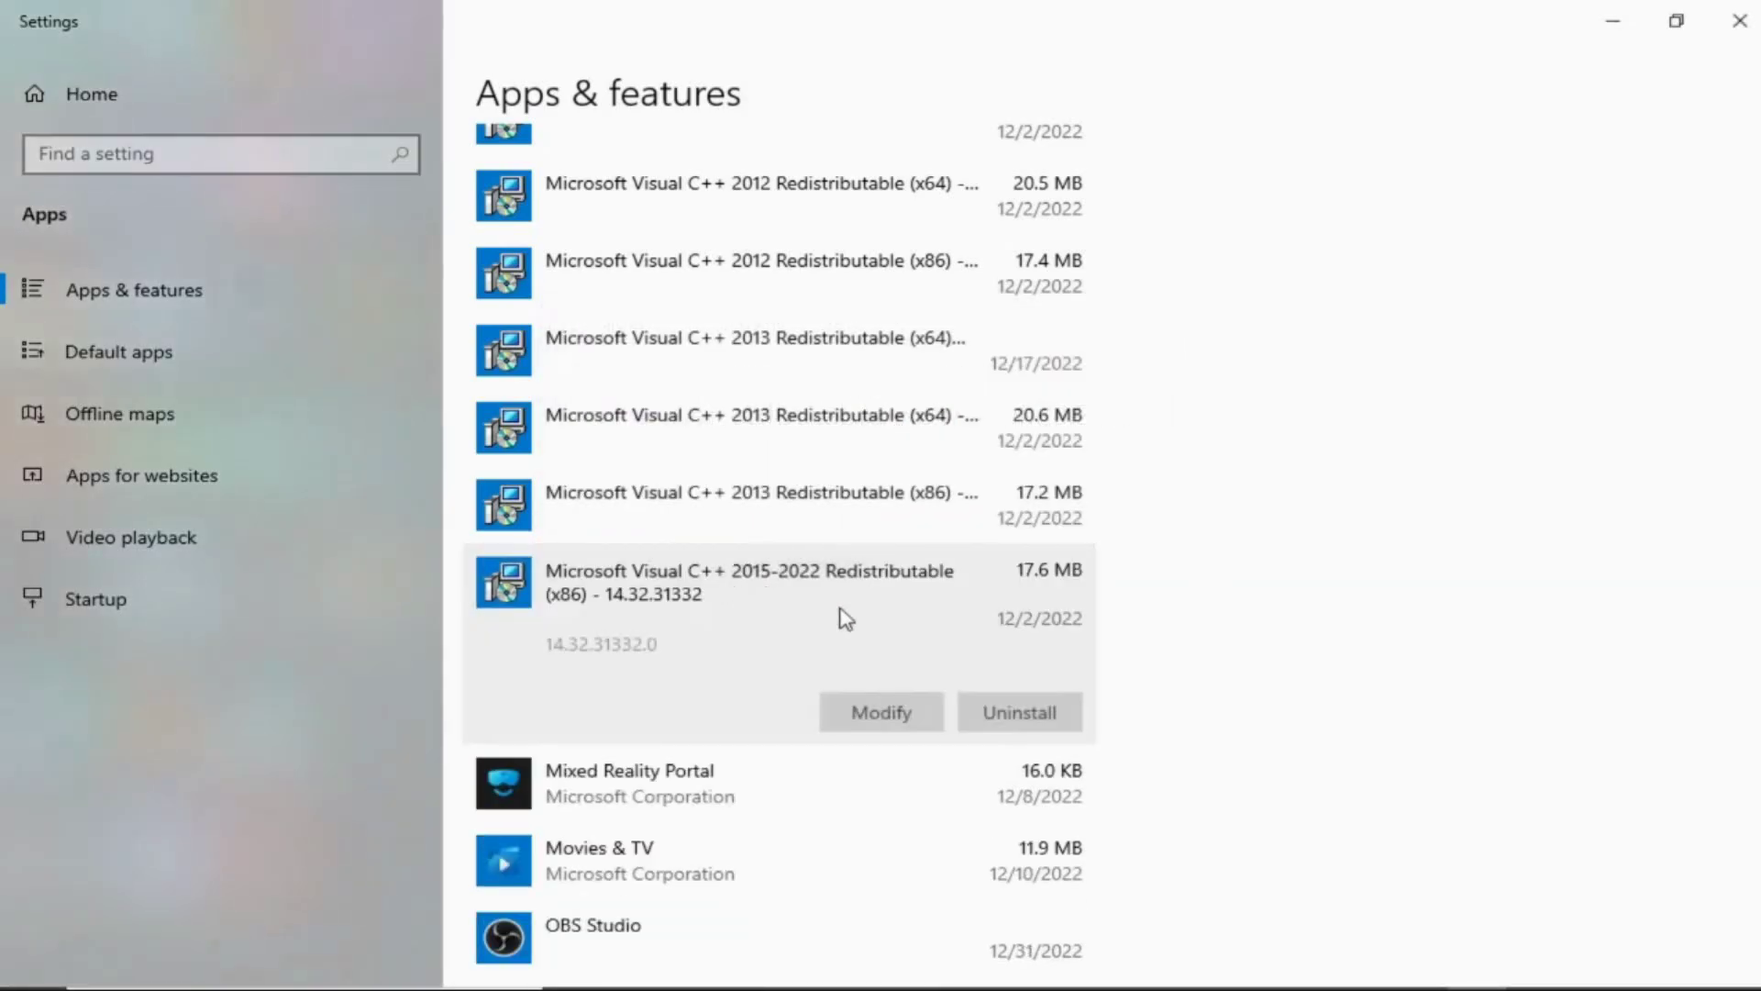
left_click(1020, 720)
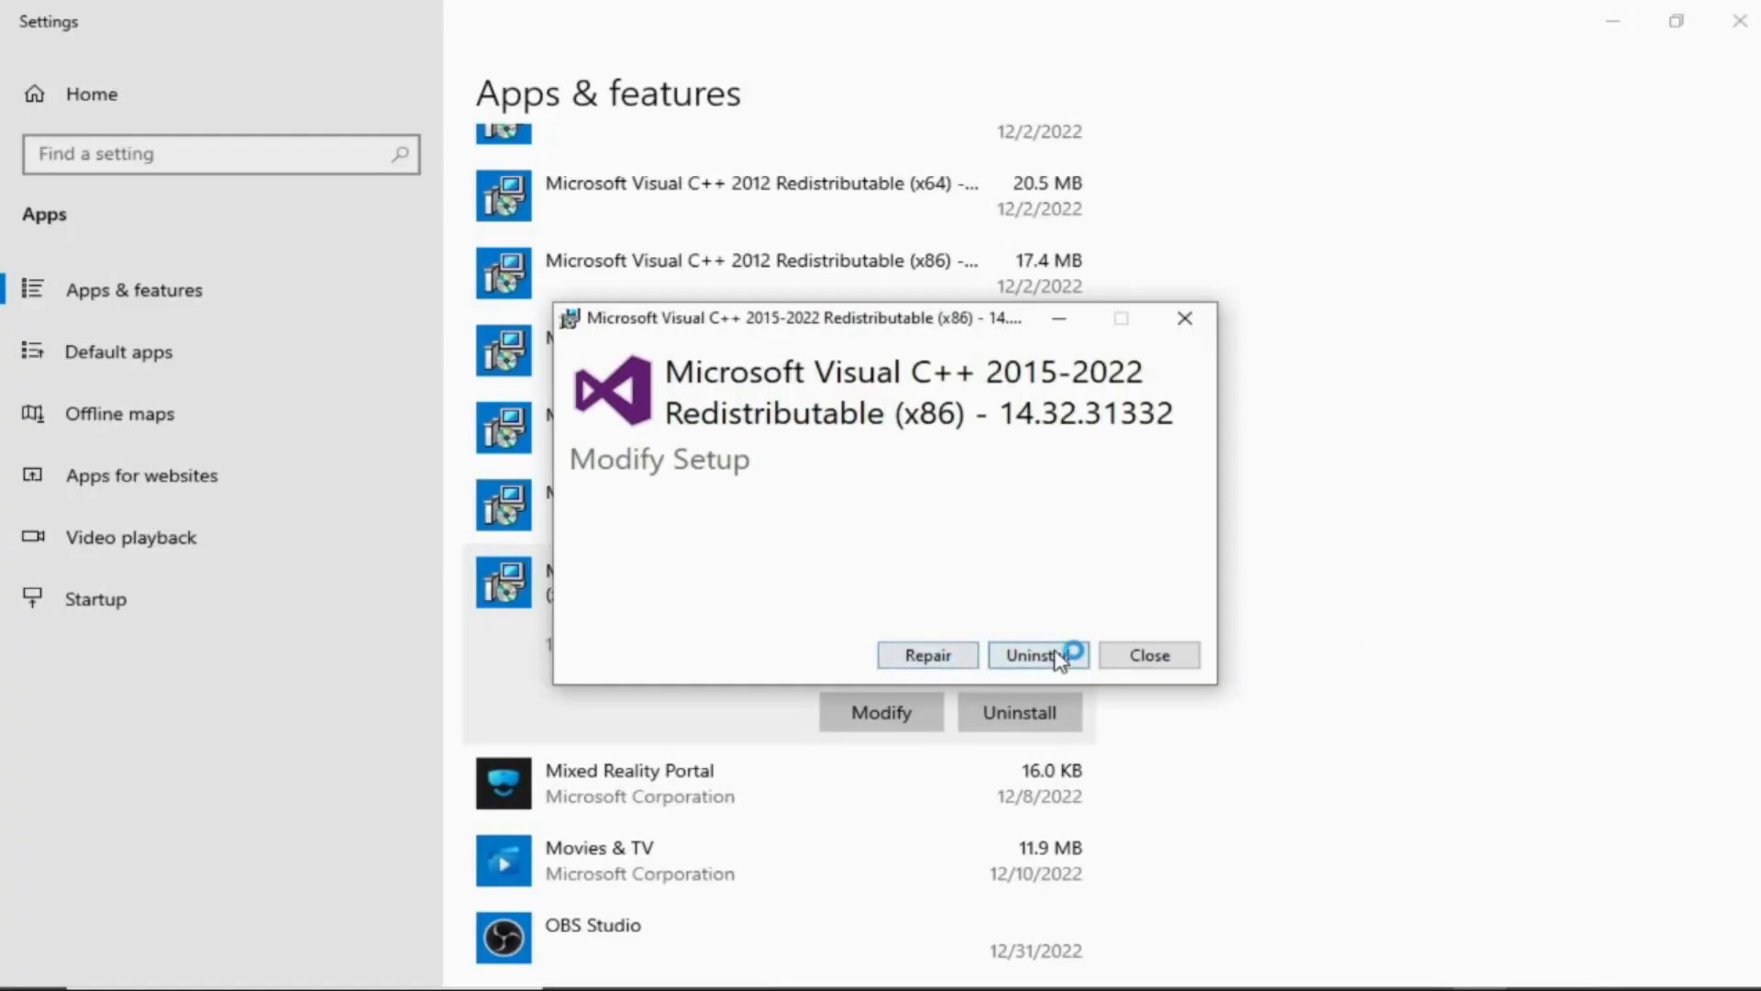
left_click(1059, 655)
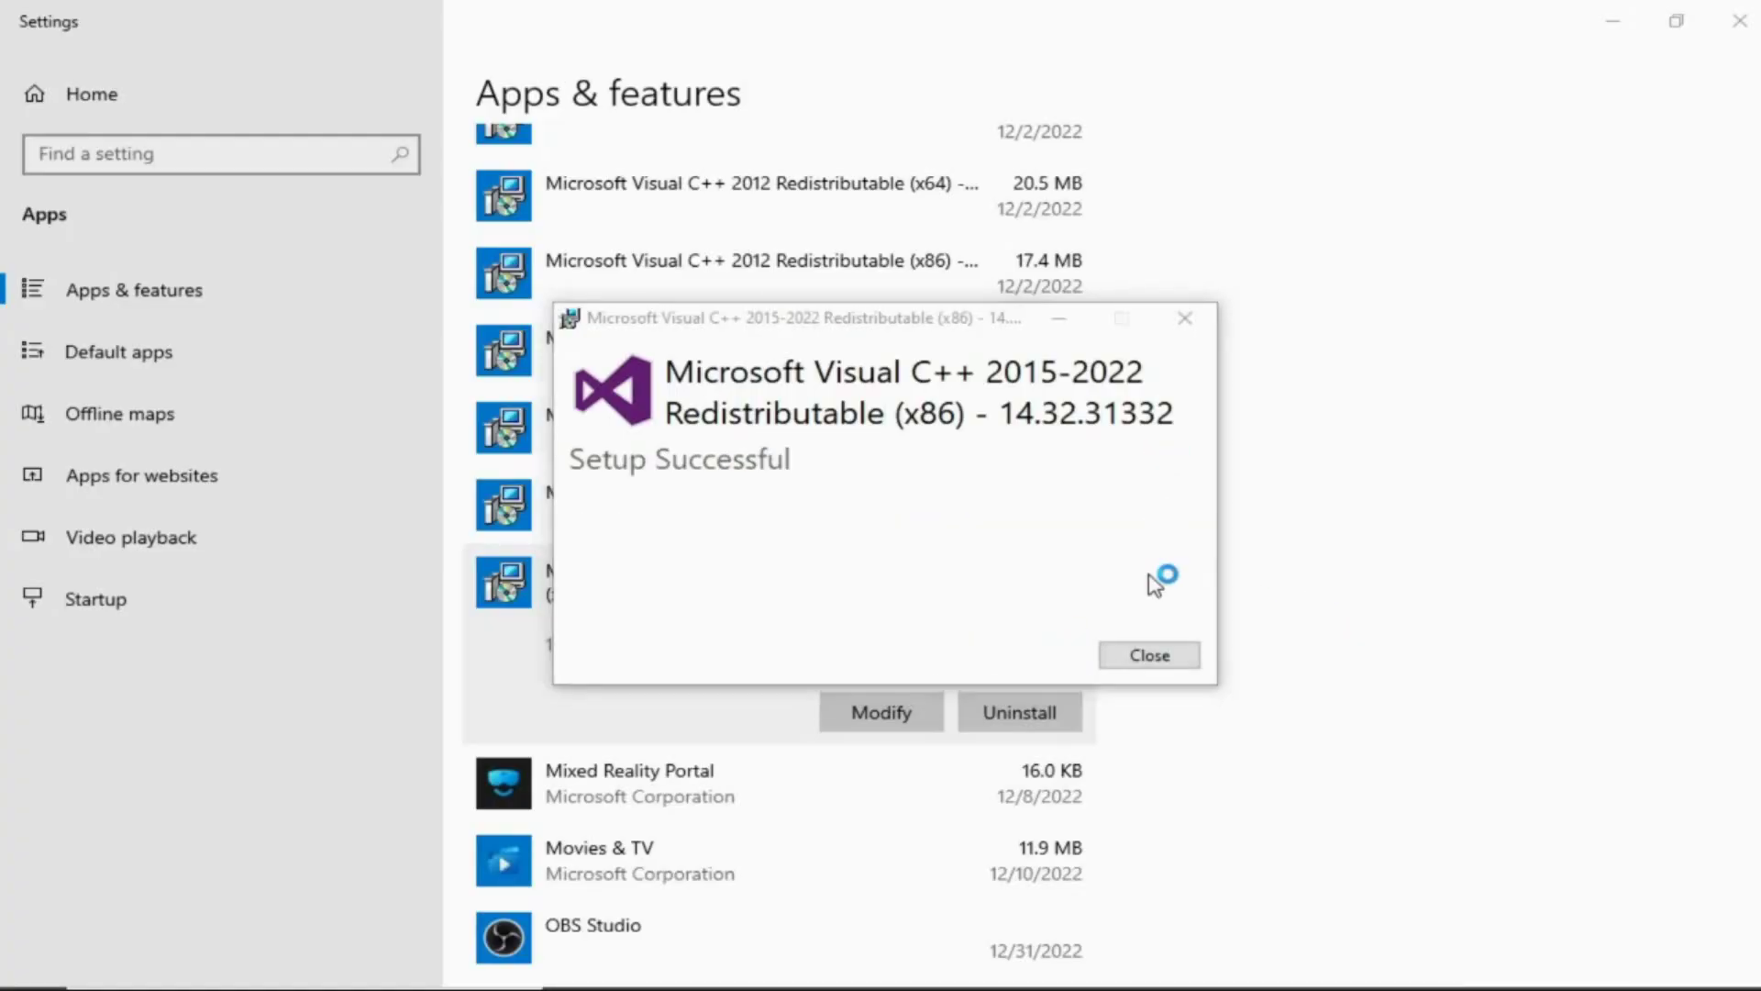
Step: Close the uninstall message and Settings, refresh the desktop, and place MS C++ 2017 & 2015 below DirectX
left_click(1147, 655)
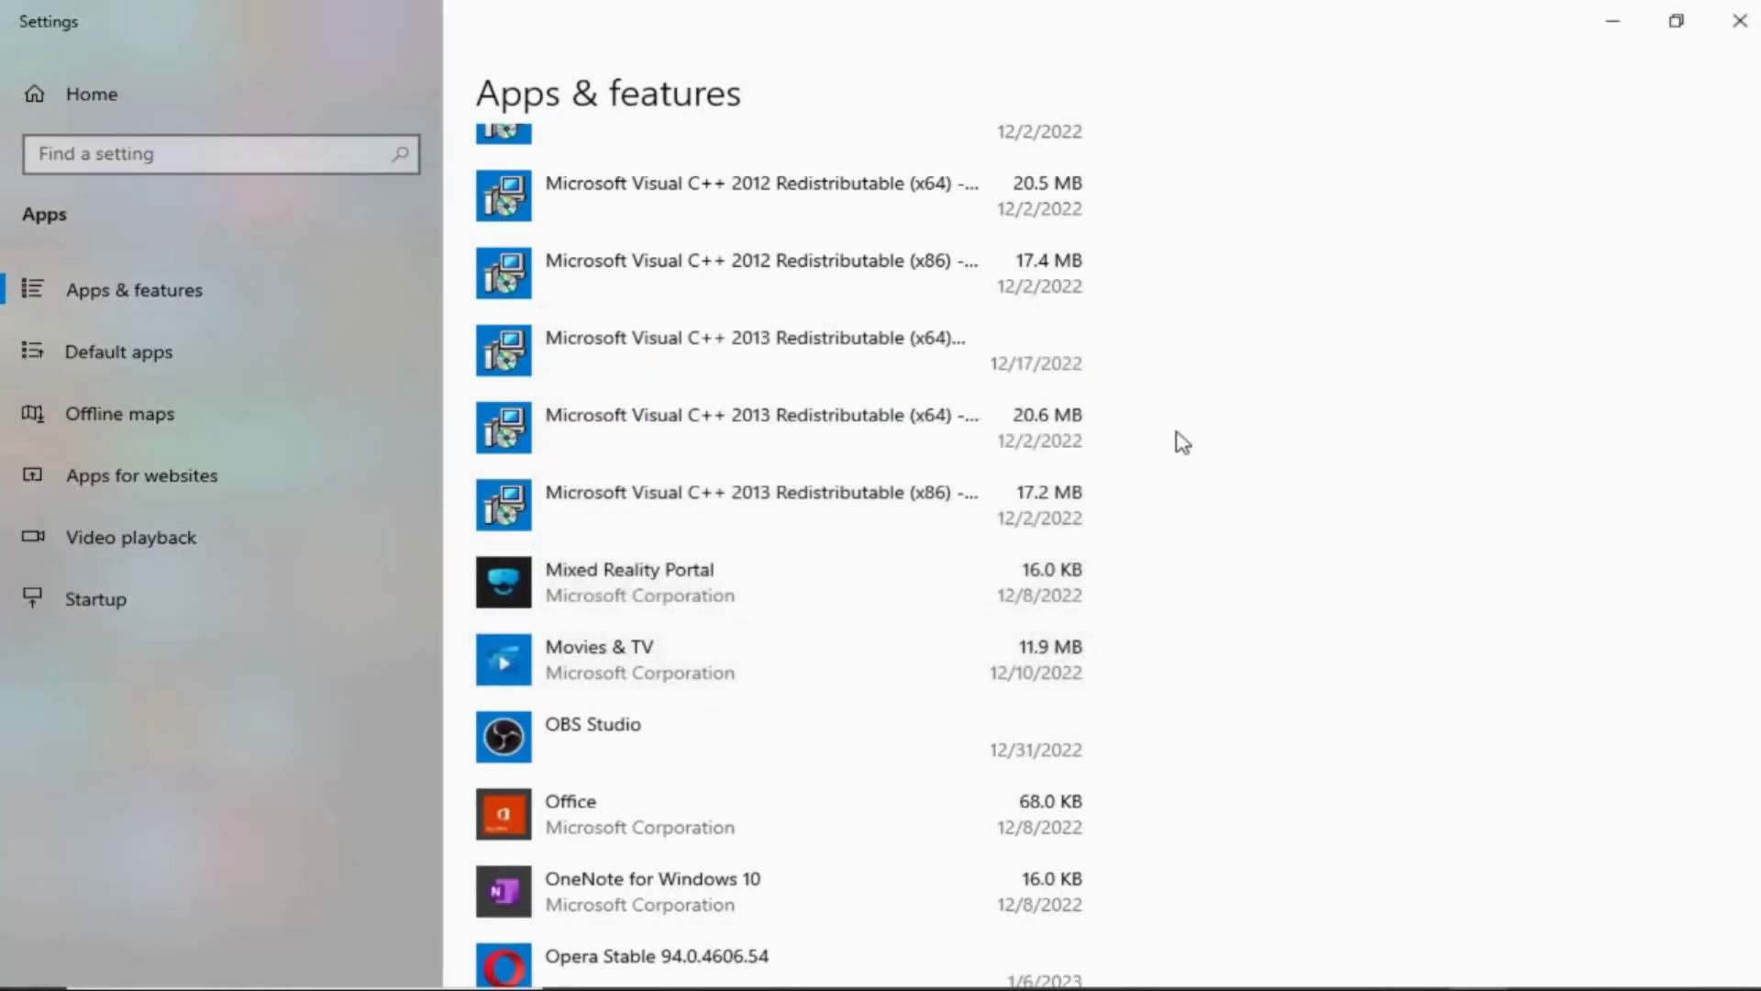
left_click(1743, 15)
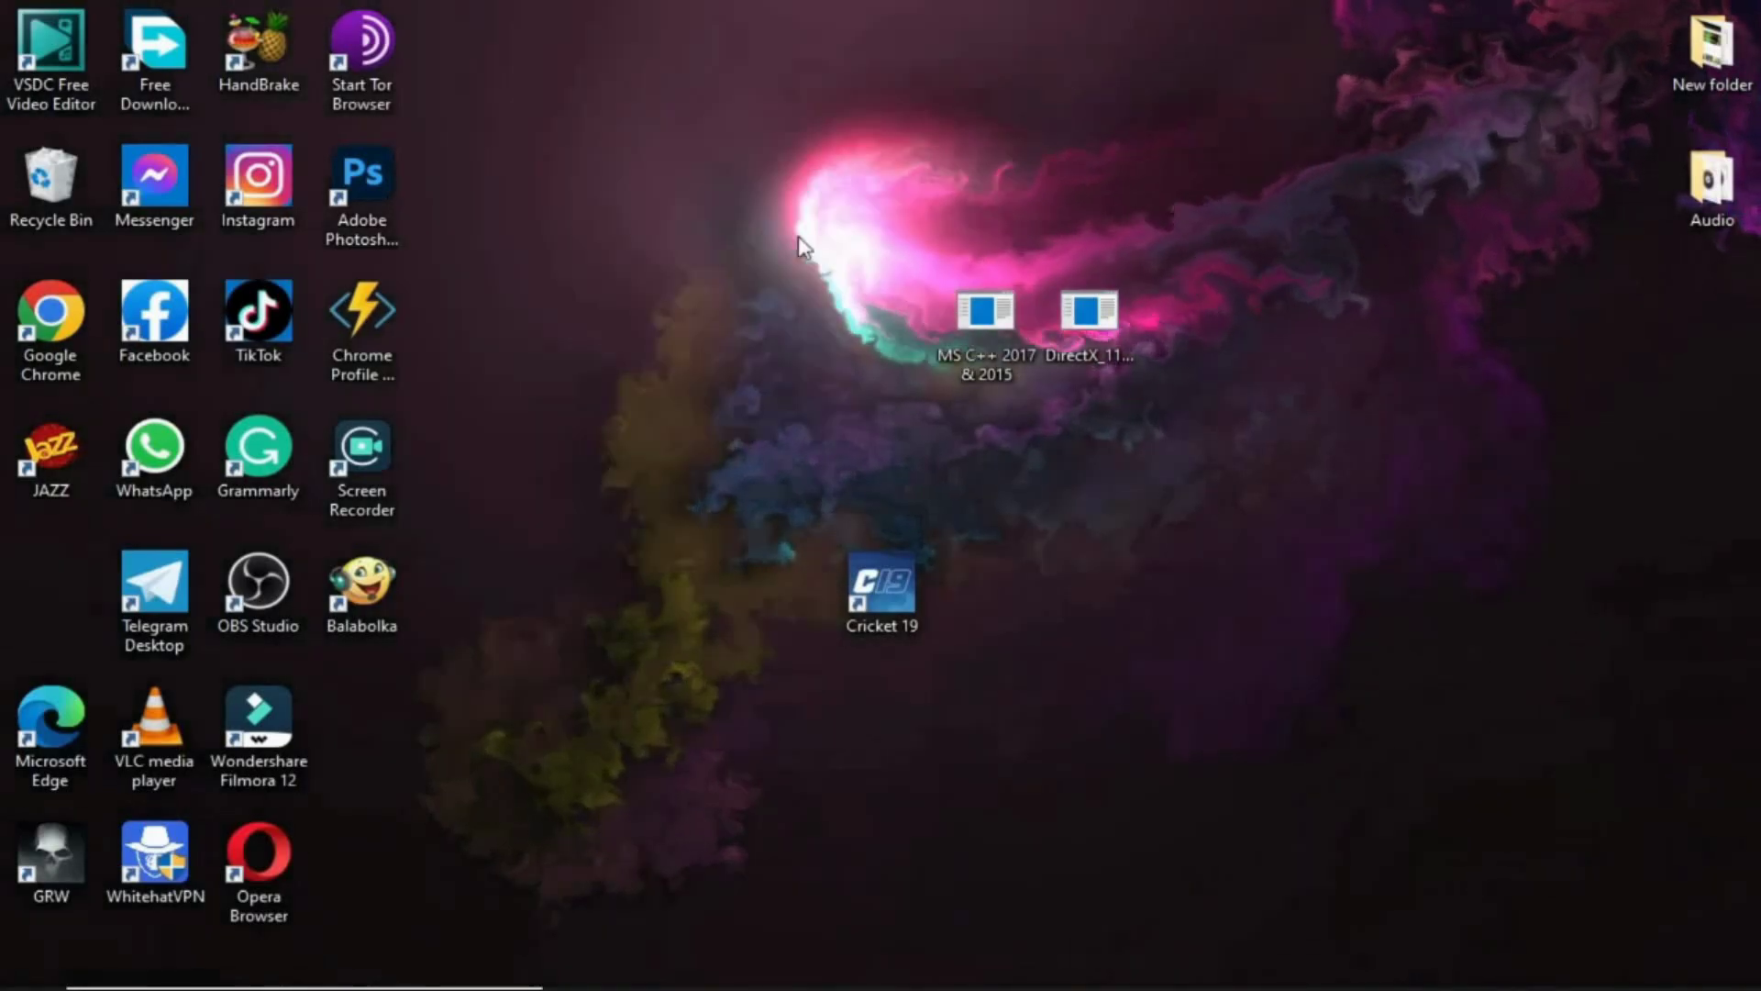
right_click(799, 238)
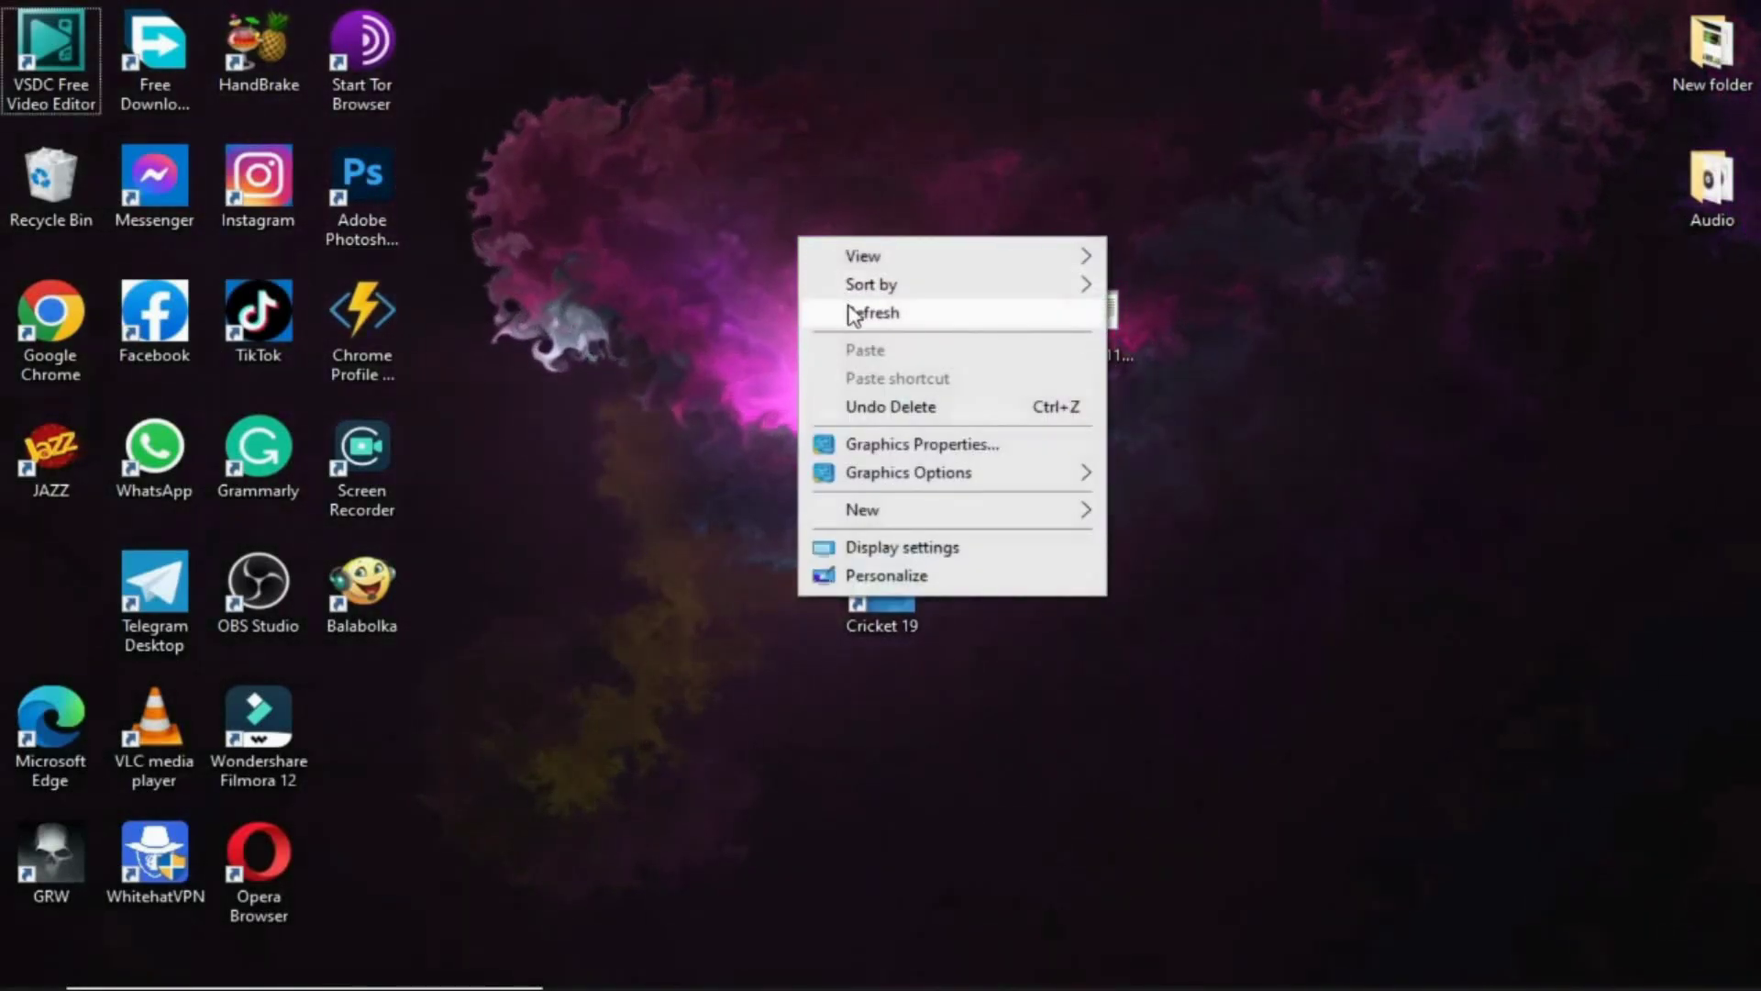
left_click(850, 317)
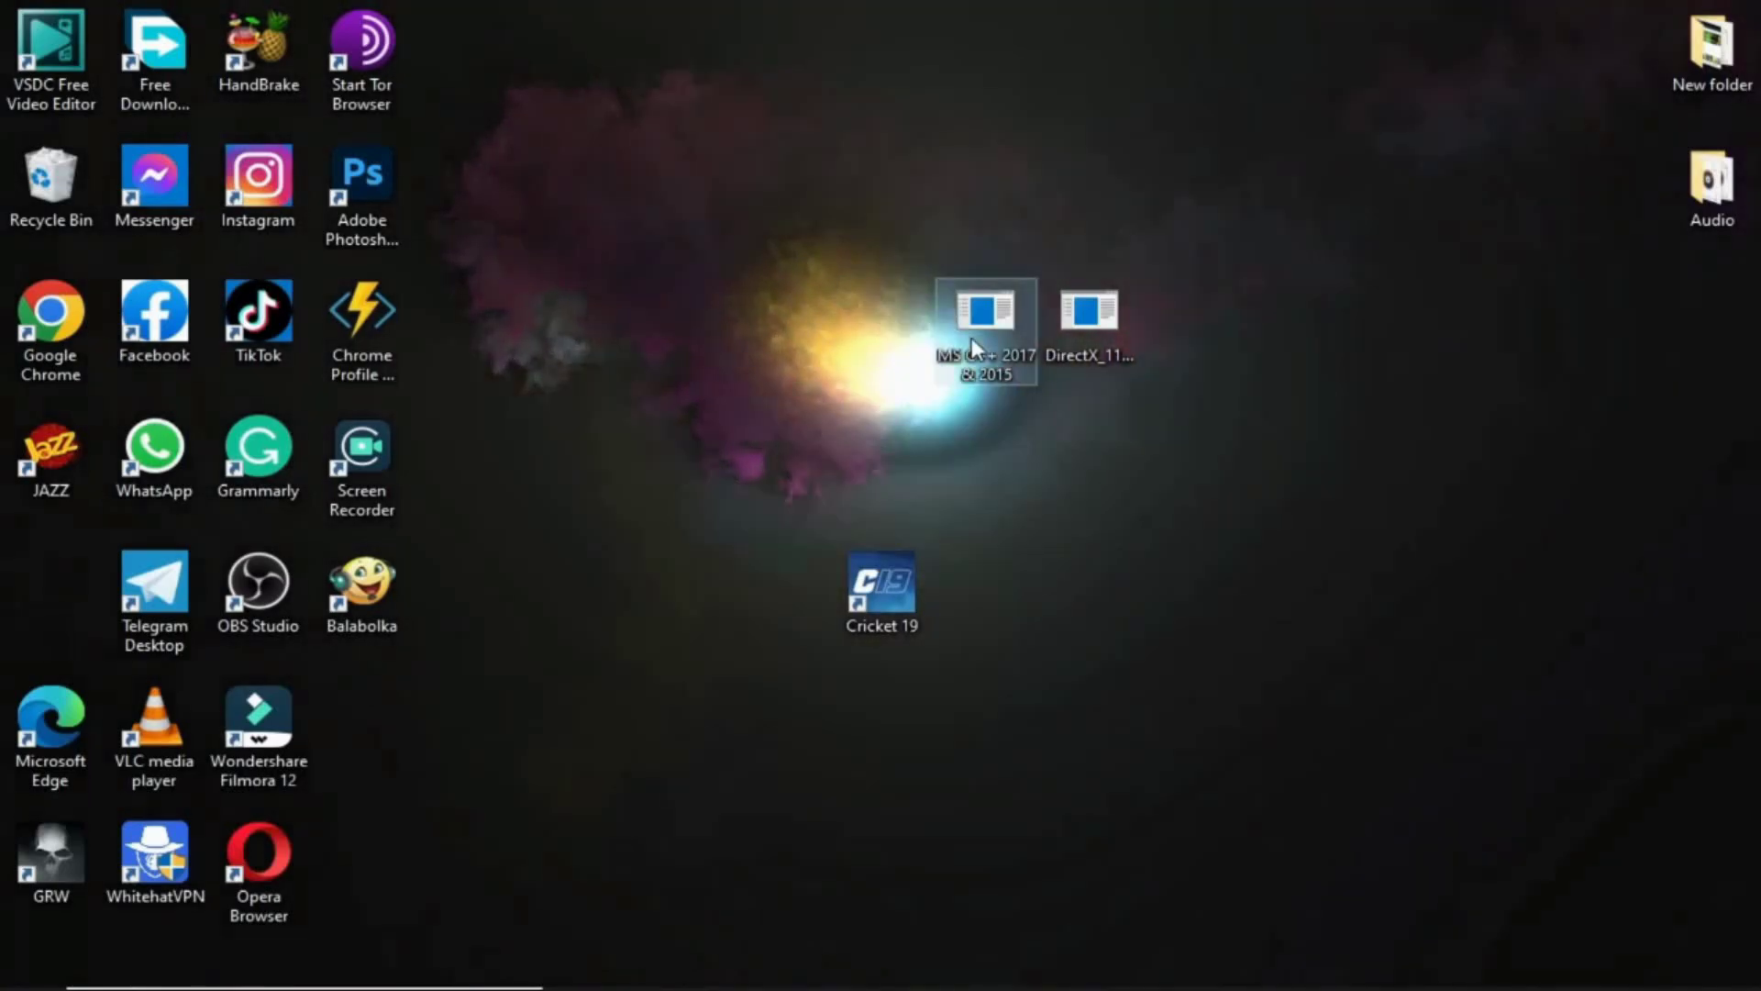
left_click_drag(971, 338, 1091, 495)
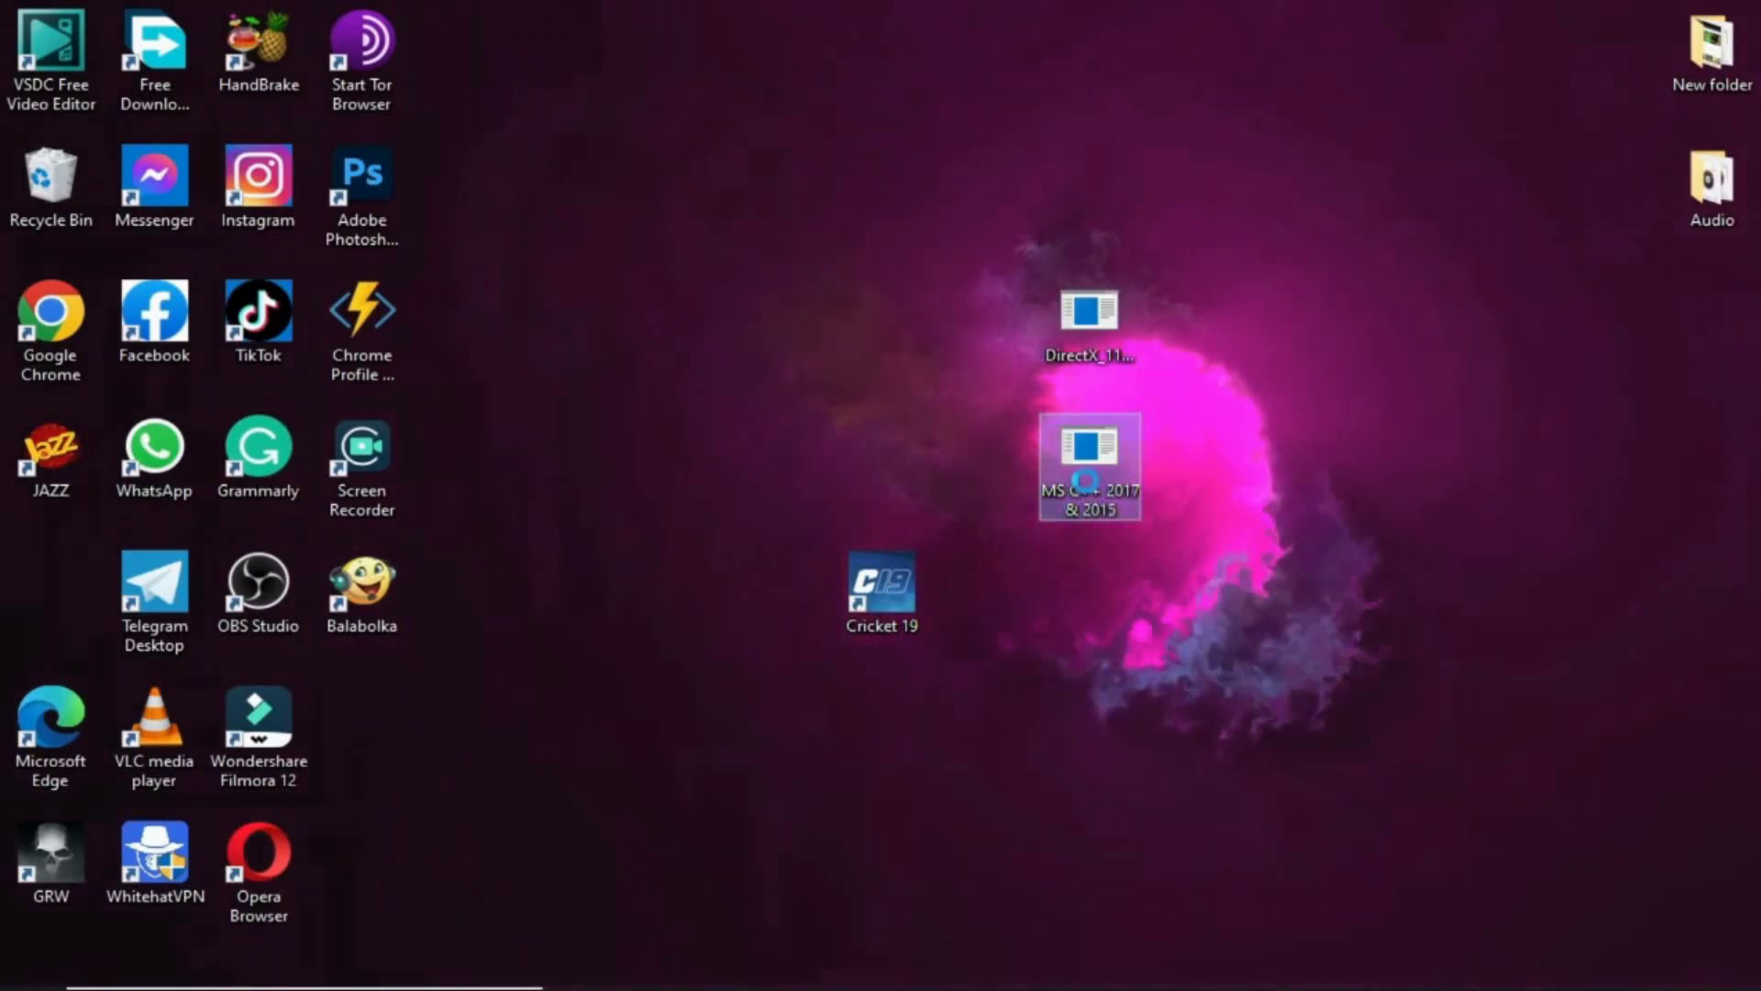
Step: Extract the MS C++ 2017 & 2015 archive into its own folder with WinRAR and open it
right_click(1086, 486)
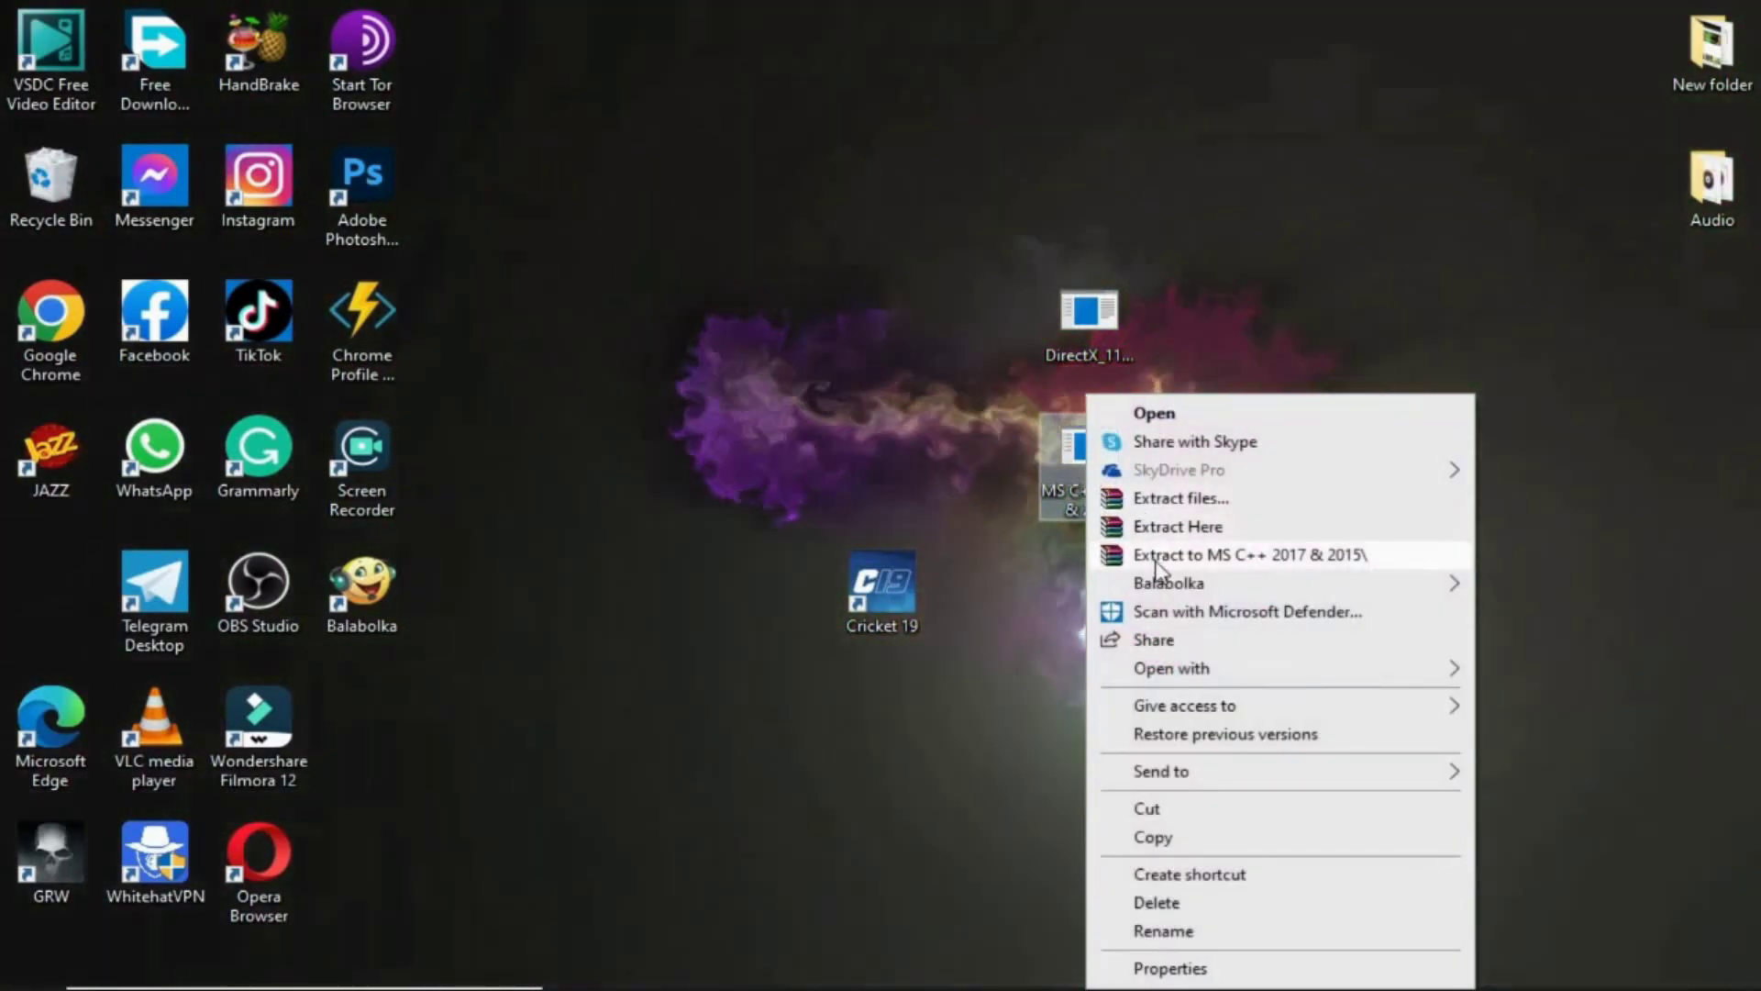
left_click(1156, 556)
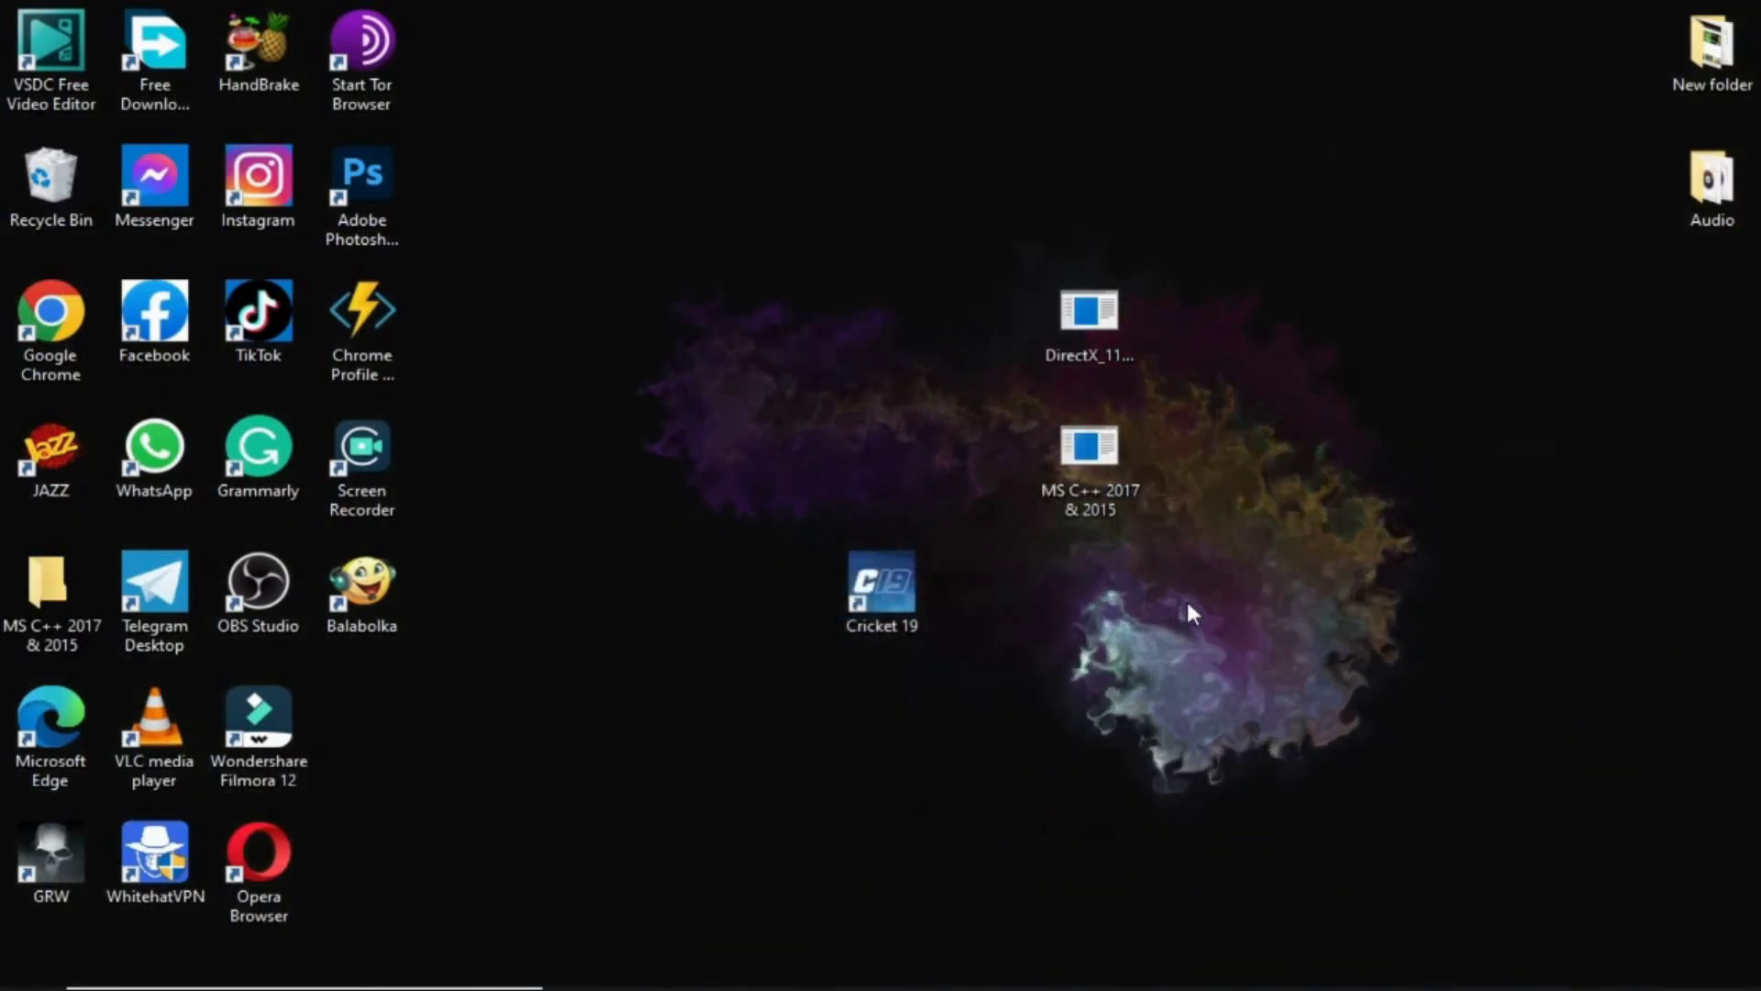
double_click(83, 604)
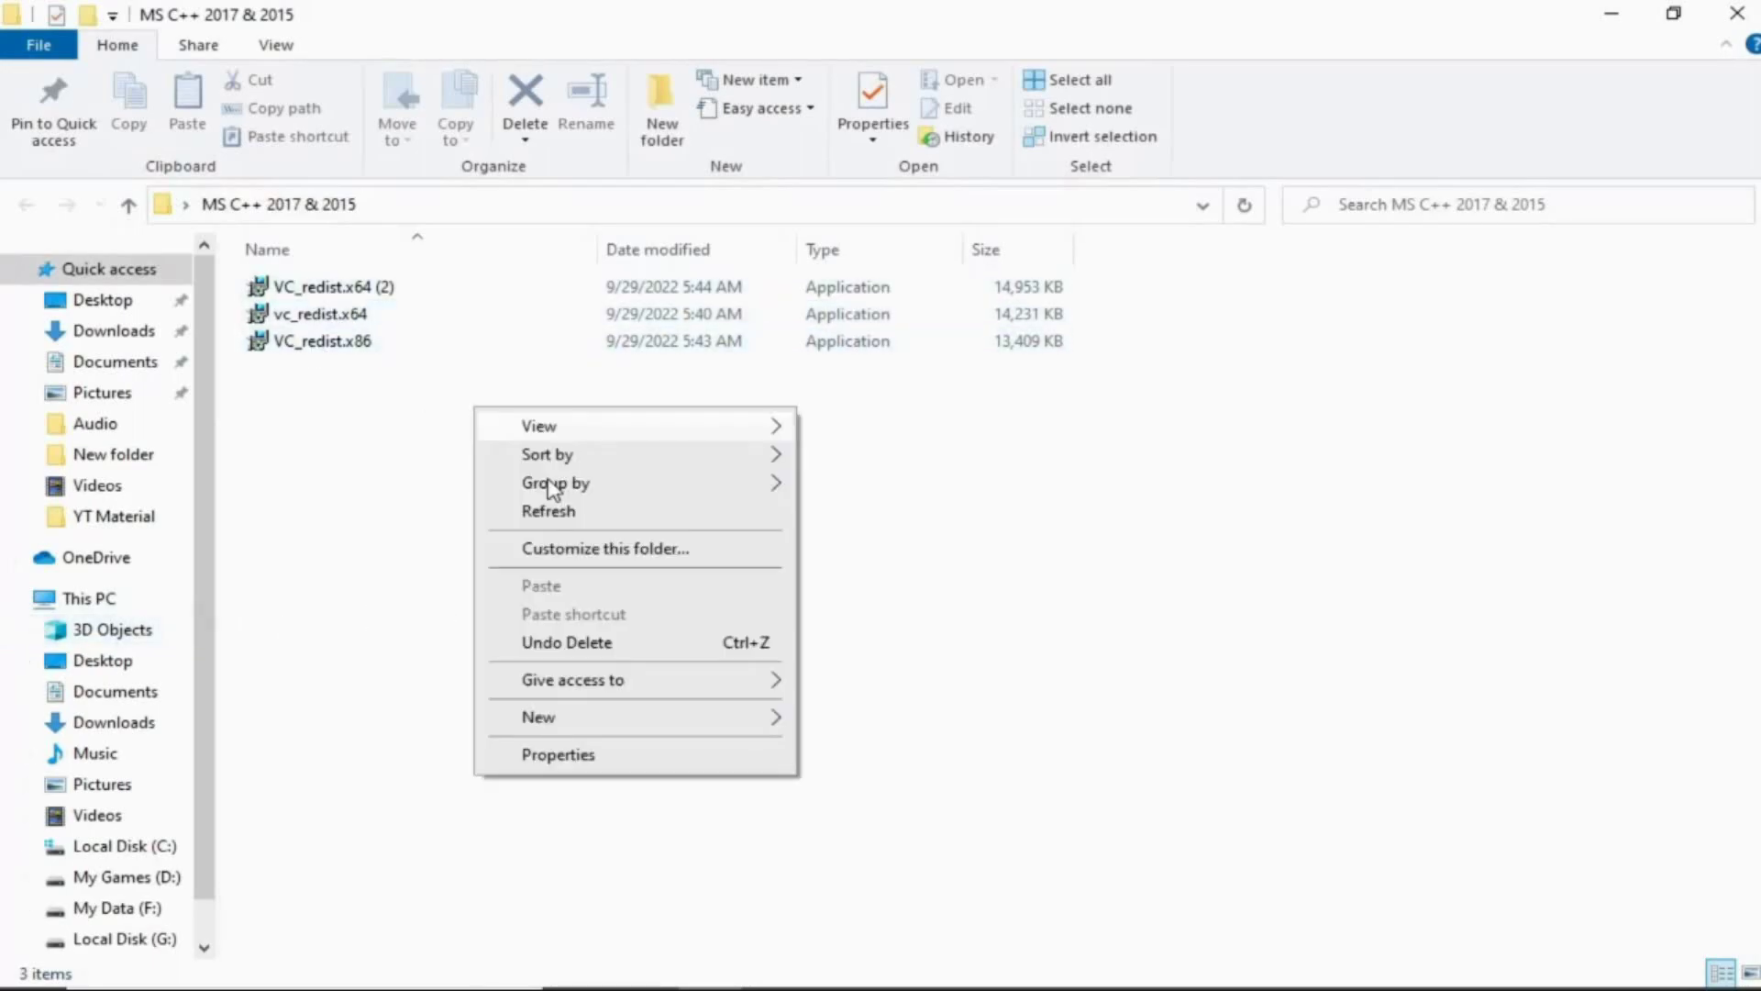
Step: Install Visual C++ 2015 Redistributable (x64) 14.0.23026 from vc_redist.x64 as administrator
left_click(582, 515)
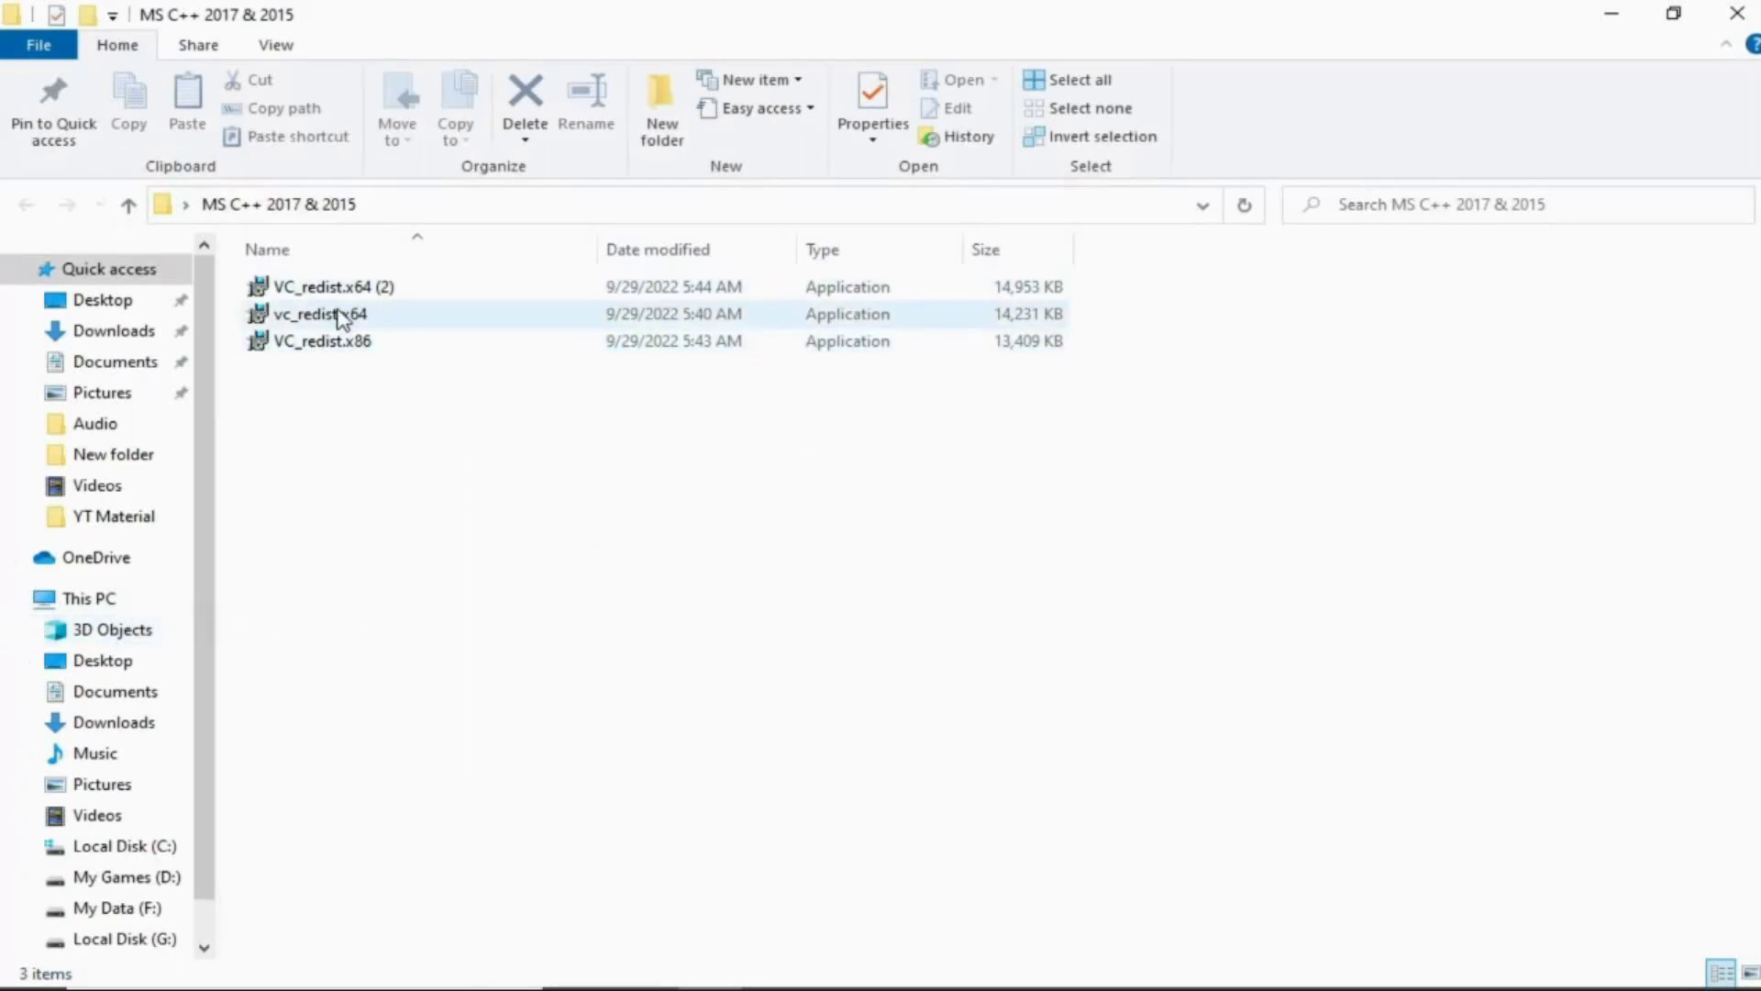
mouse_move(341, 317)
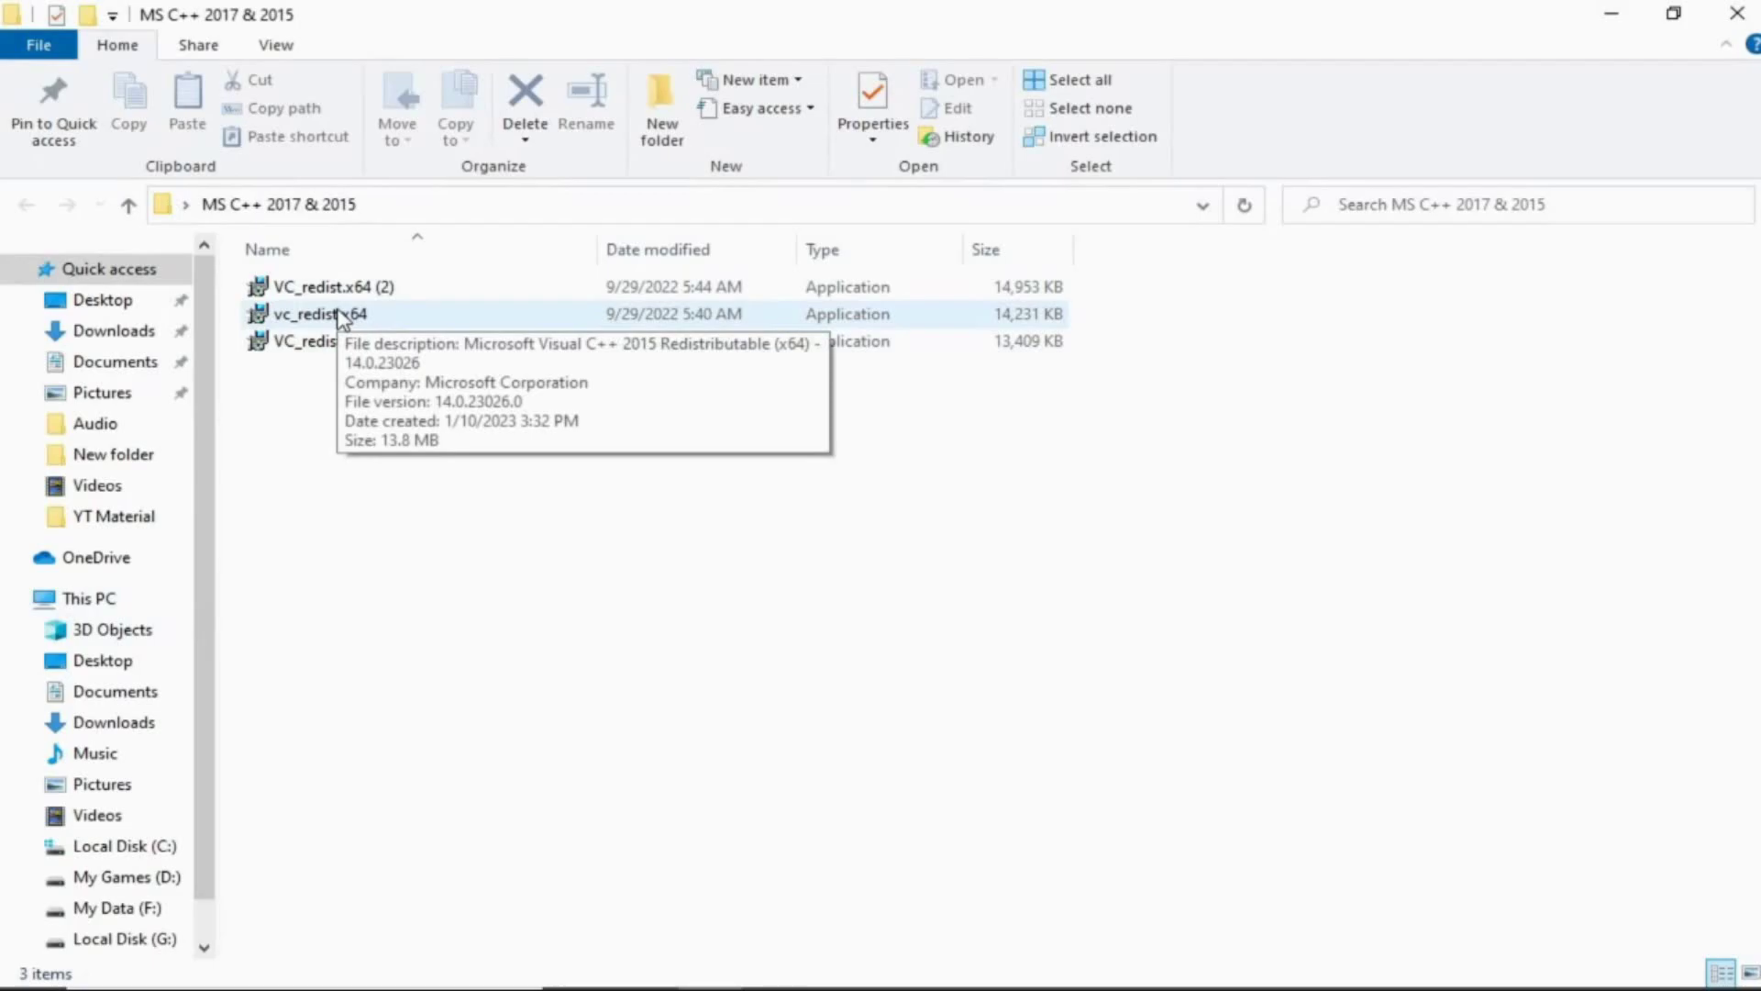
right_click(341, 317)
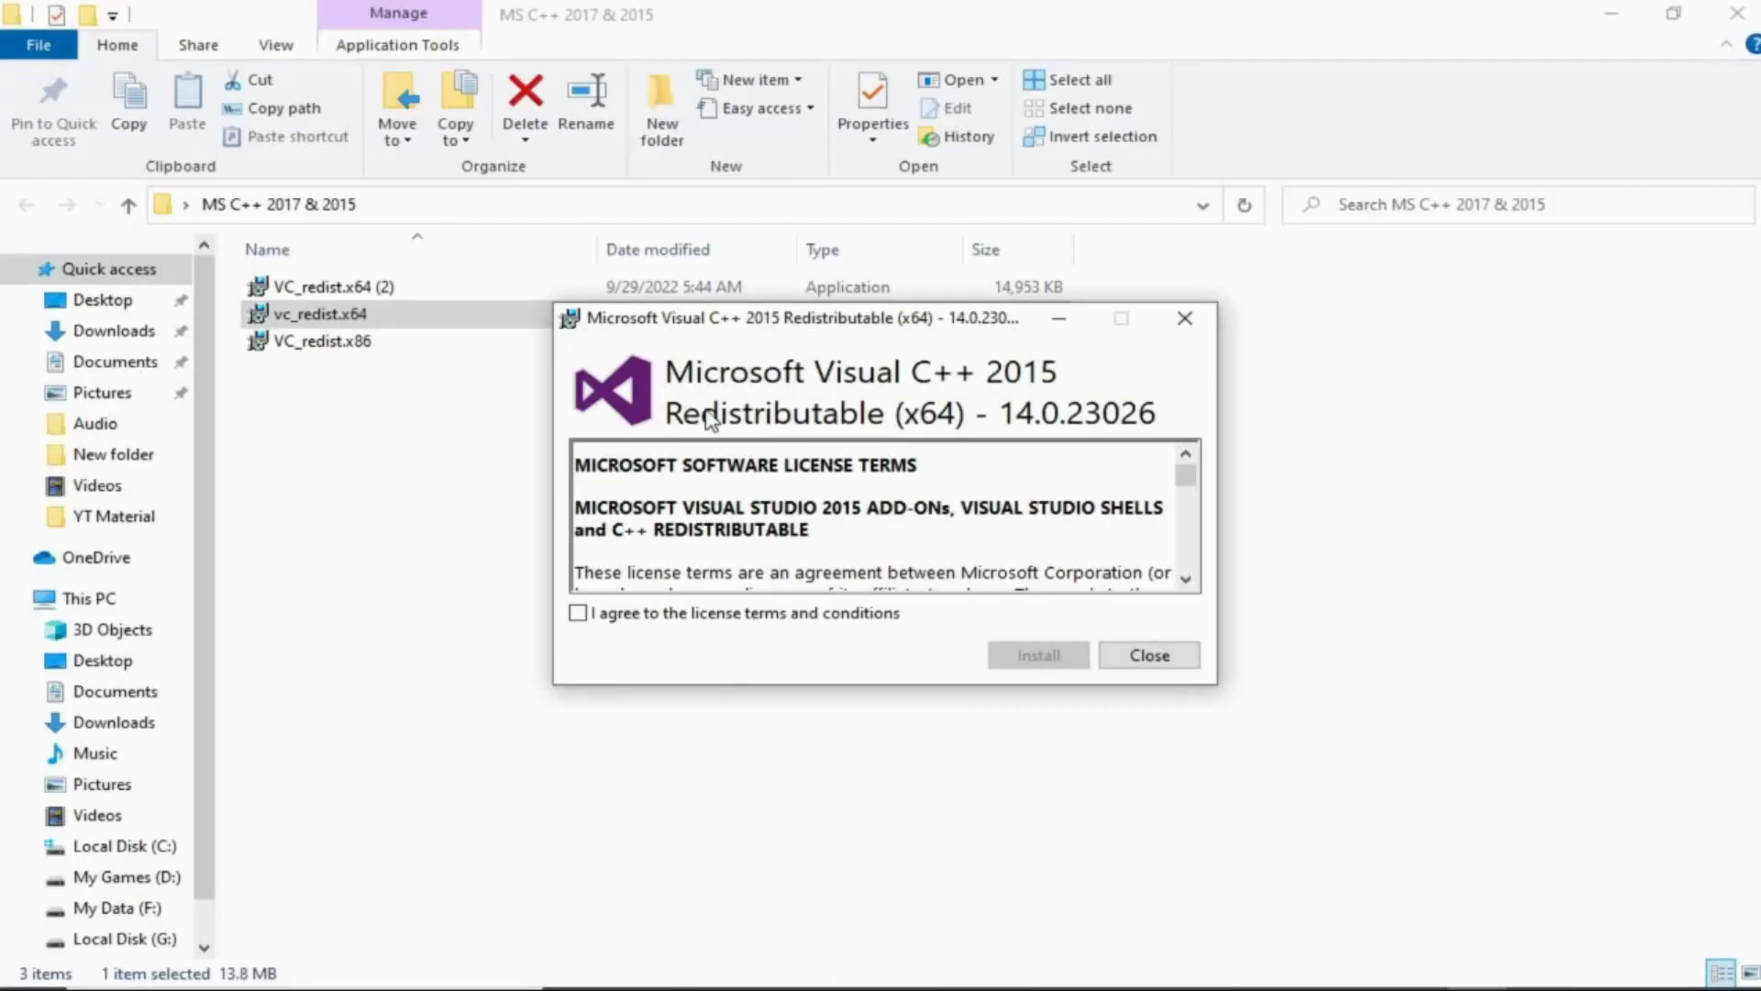
left_click(899, 615)
left_click(1034, 656)
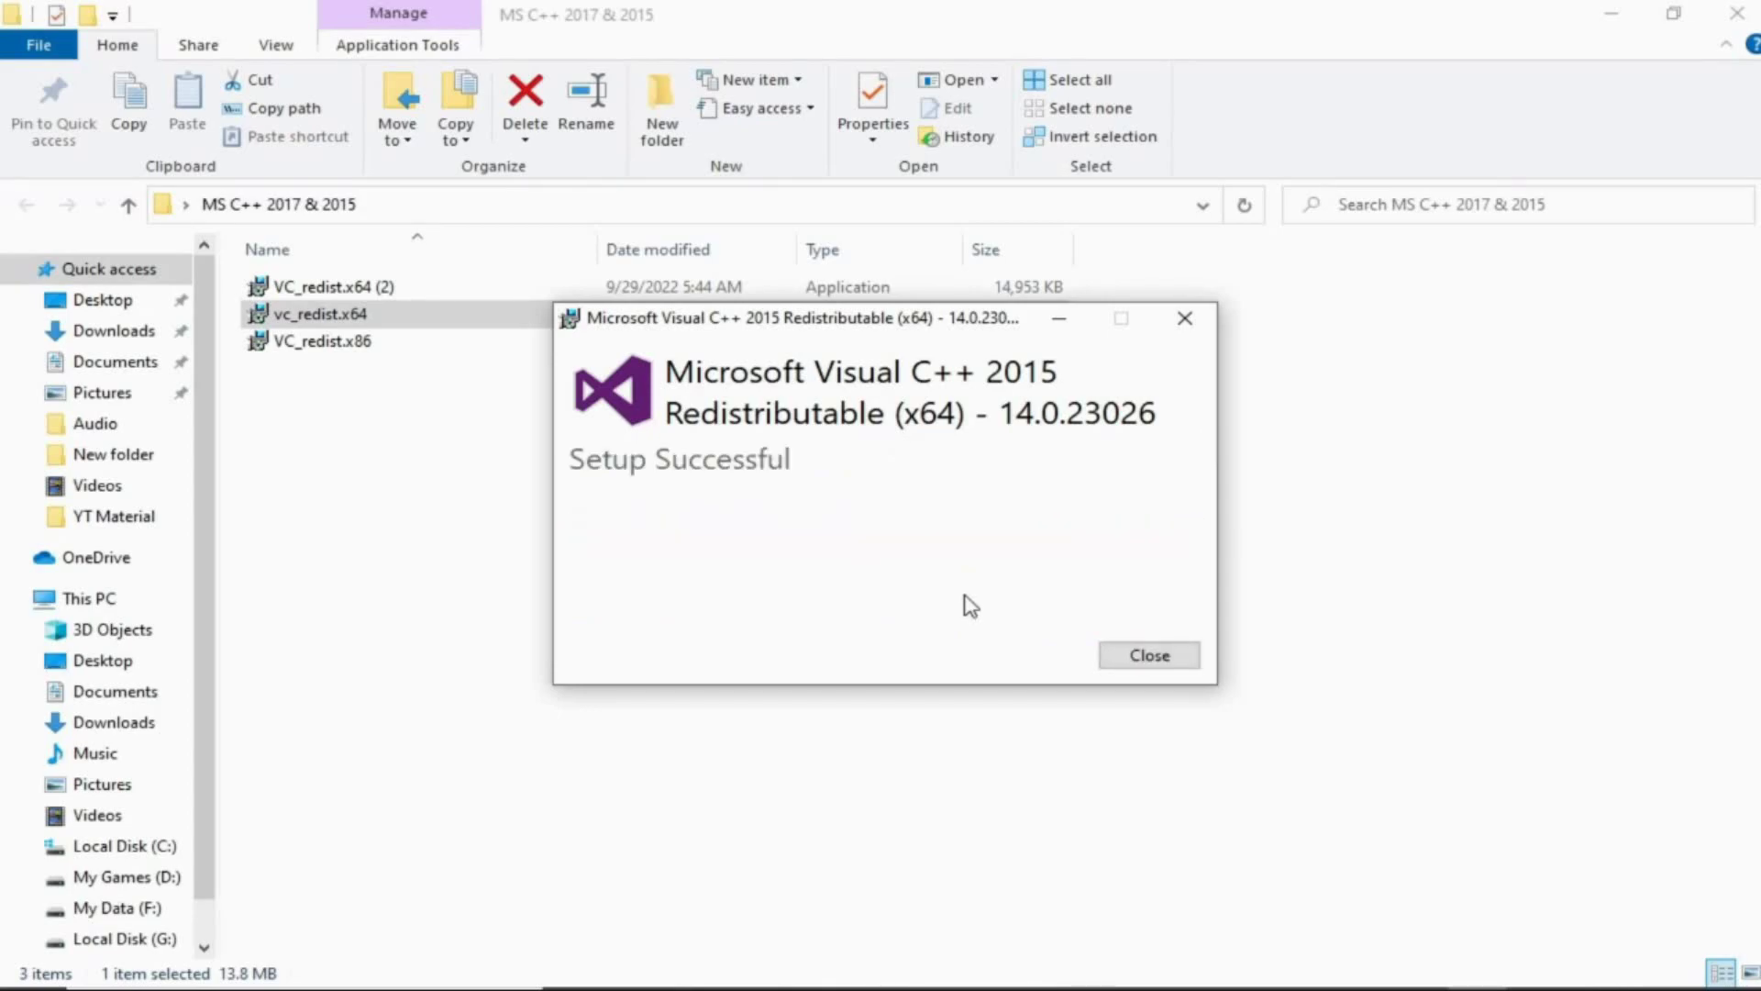
left_click(1149, 656)
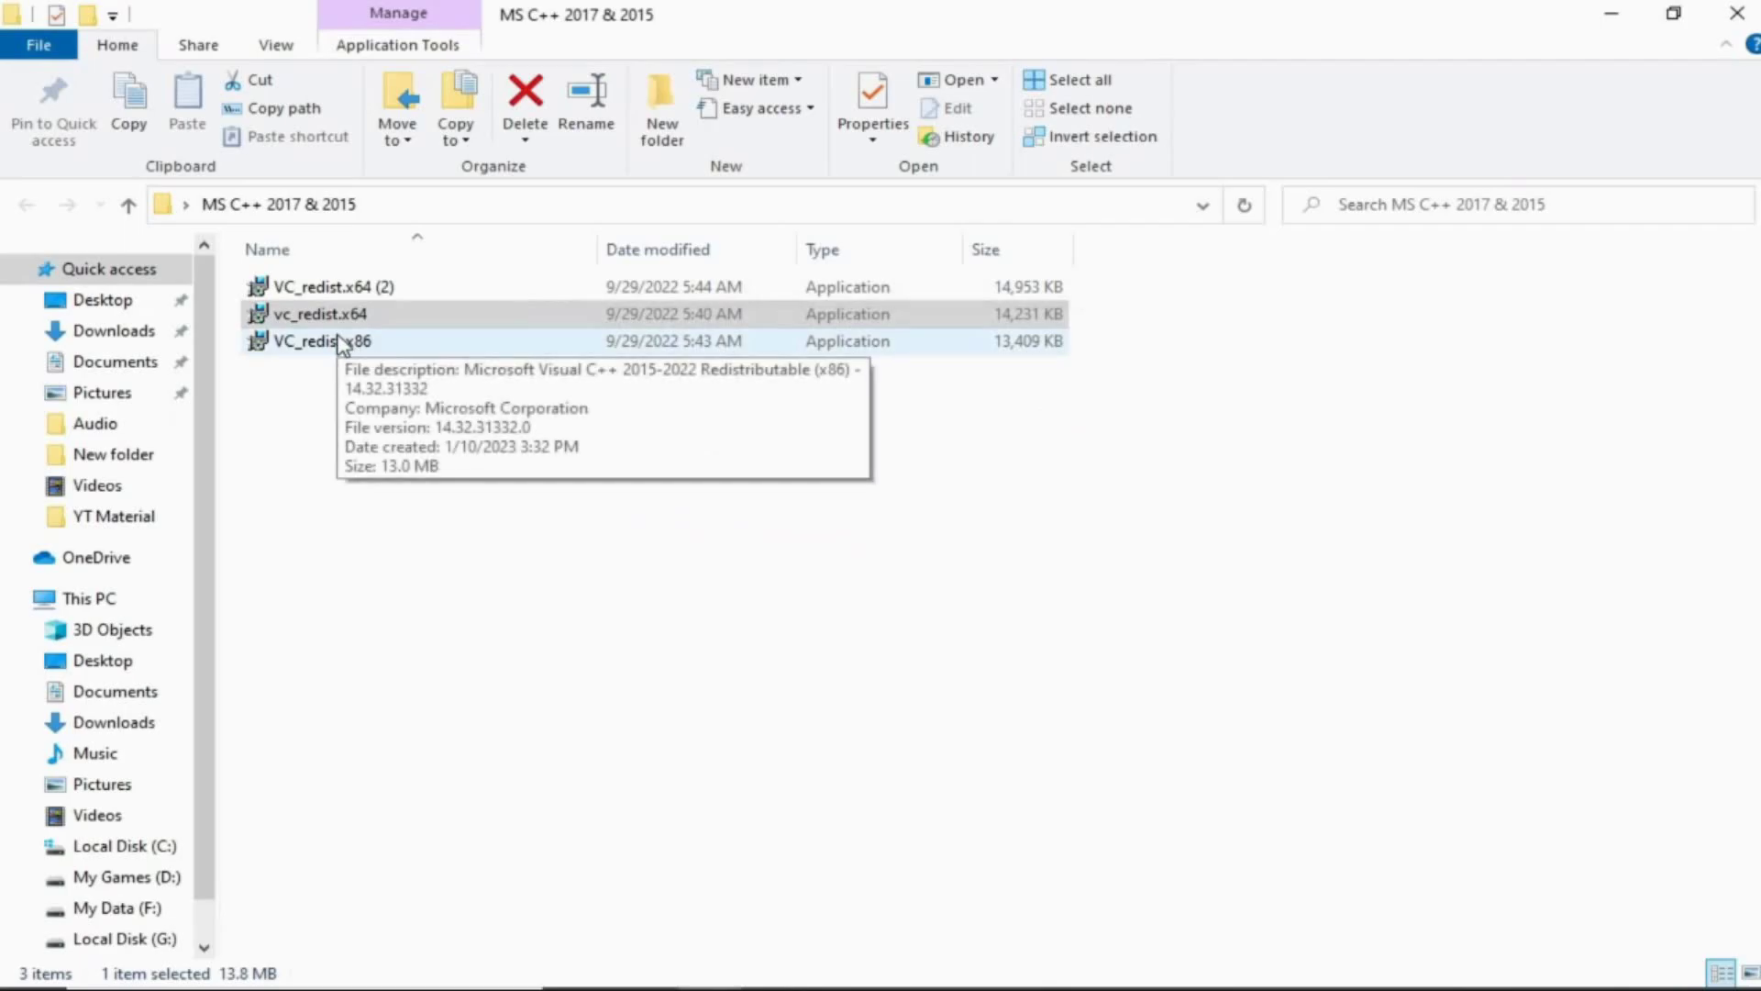
Step: Install Visual C++ 2017 Redistributable (x64) 14.16.27033 from VC_redist.x64 (2) as administrator
left_click(364, 290)
right_click(360, 286)
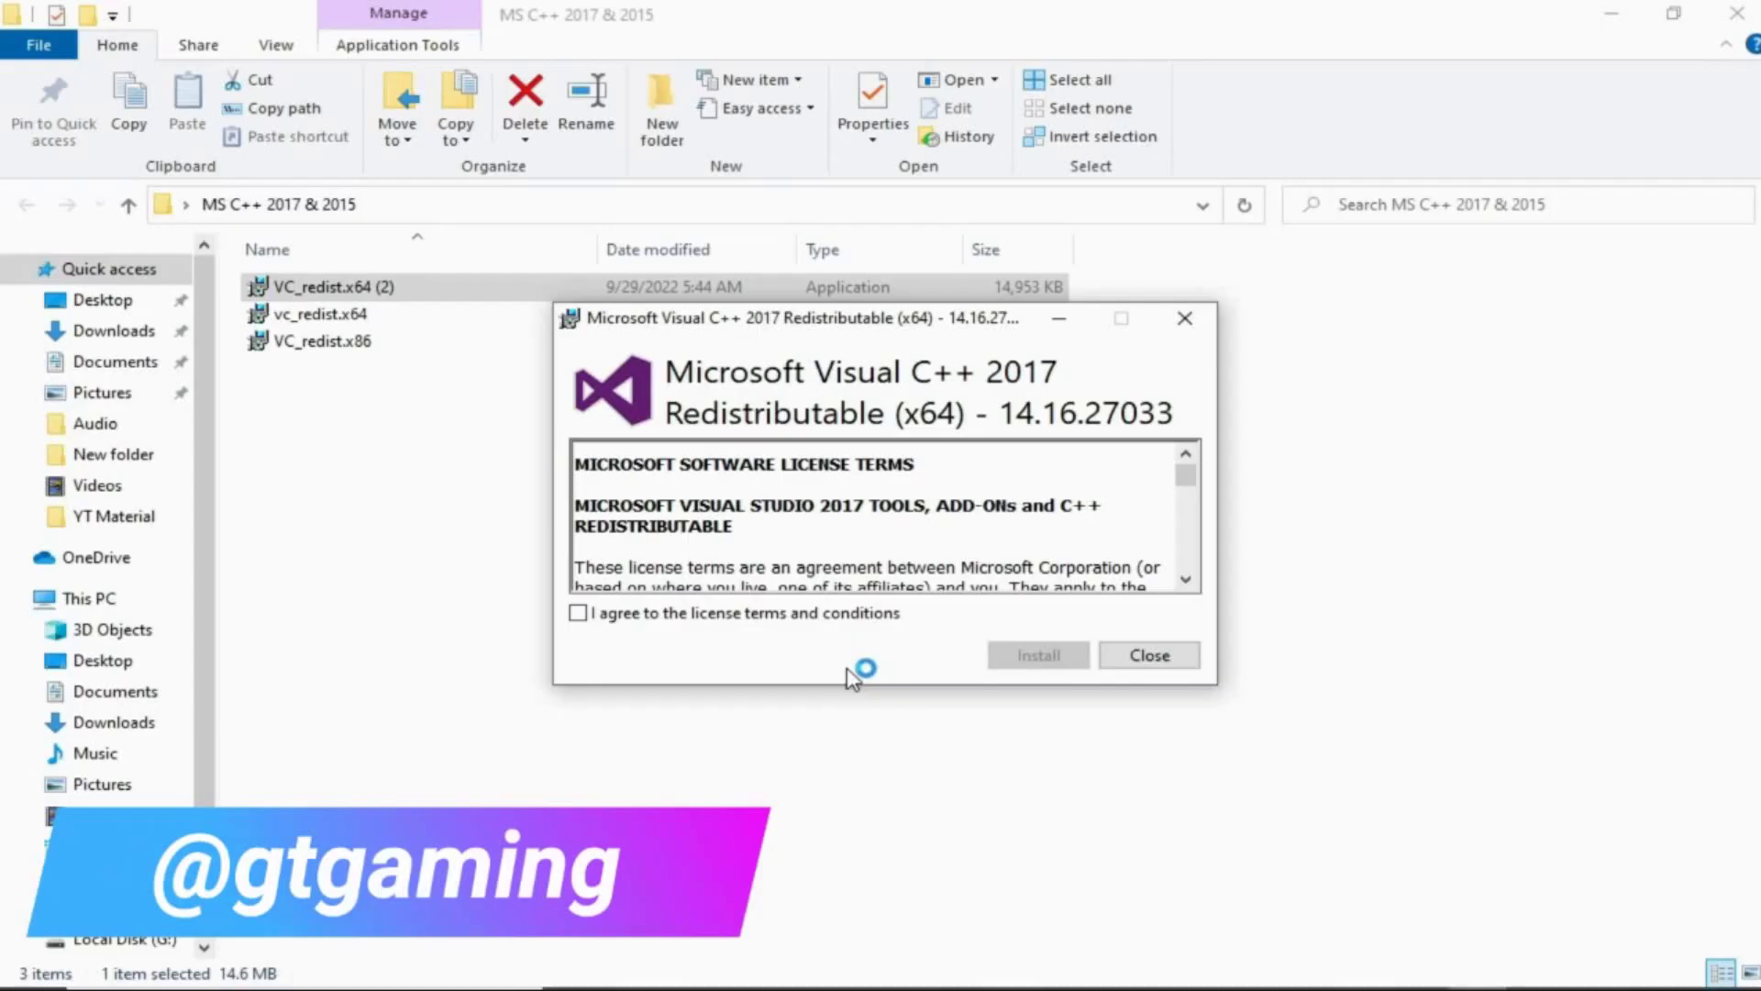
left_click(737, 627)
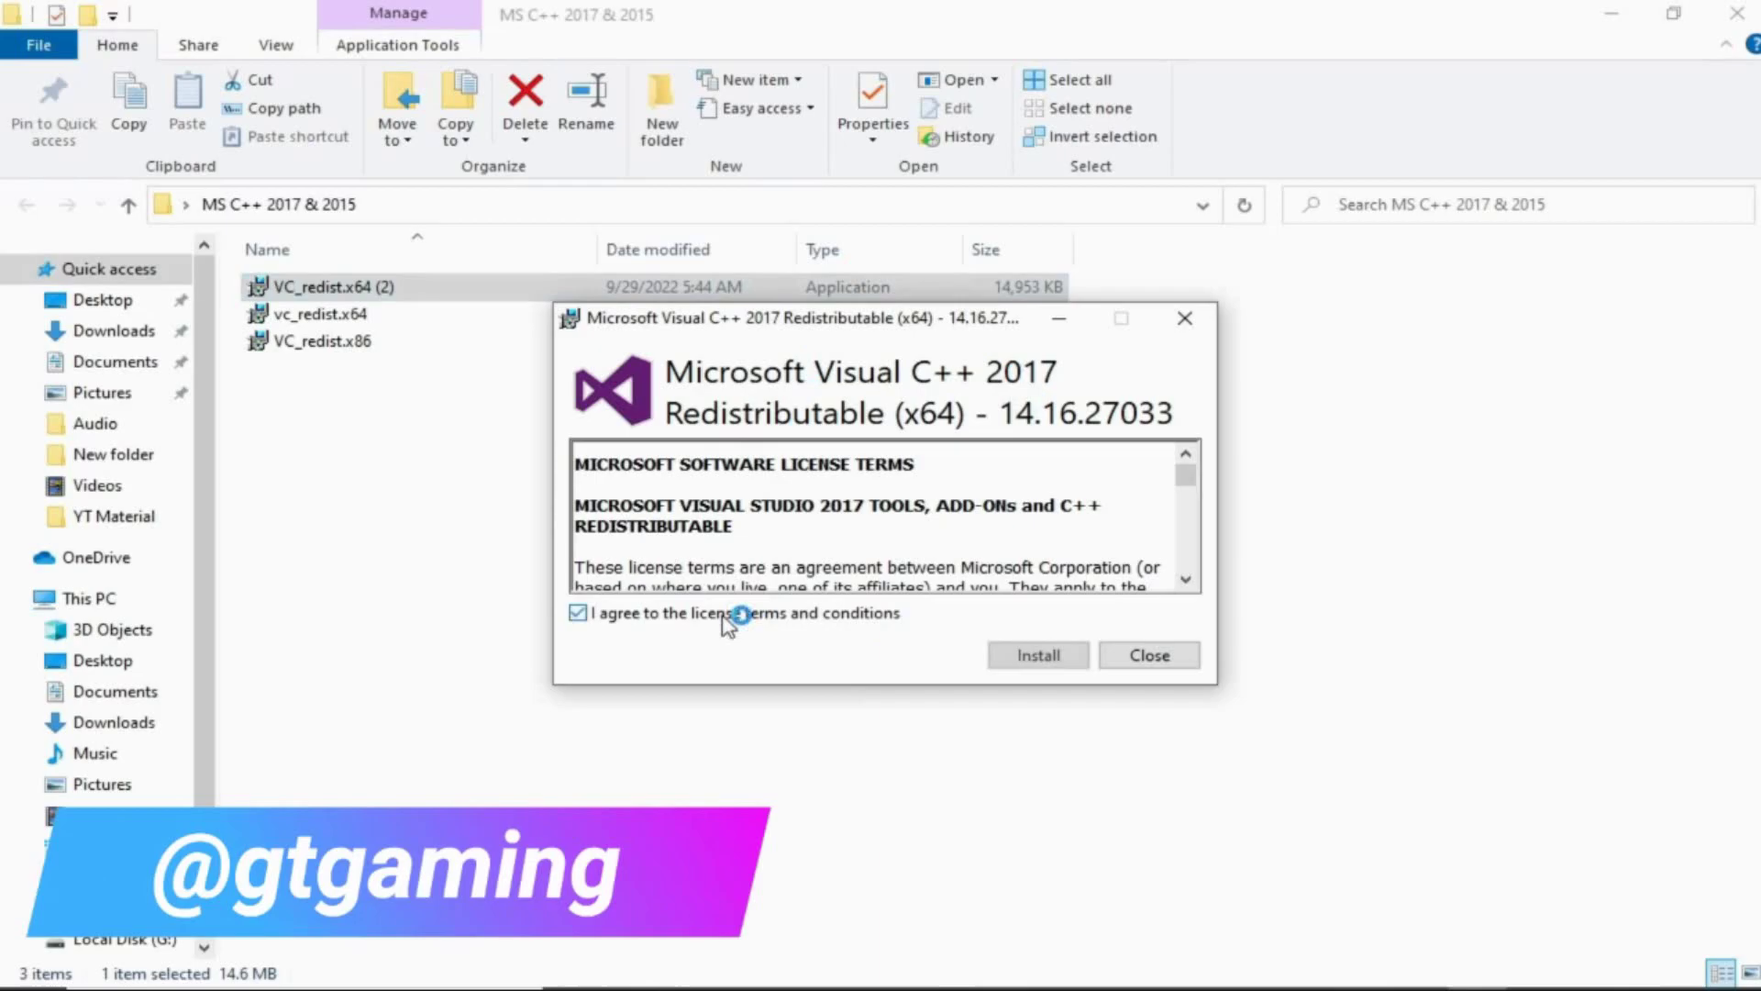
left_click(1029, 661)
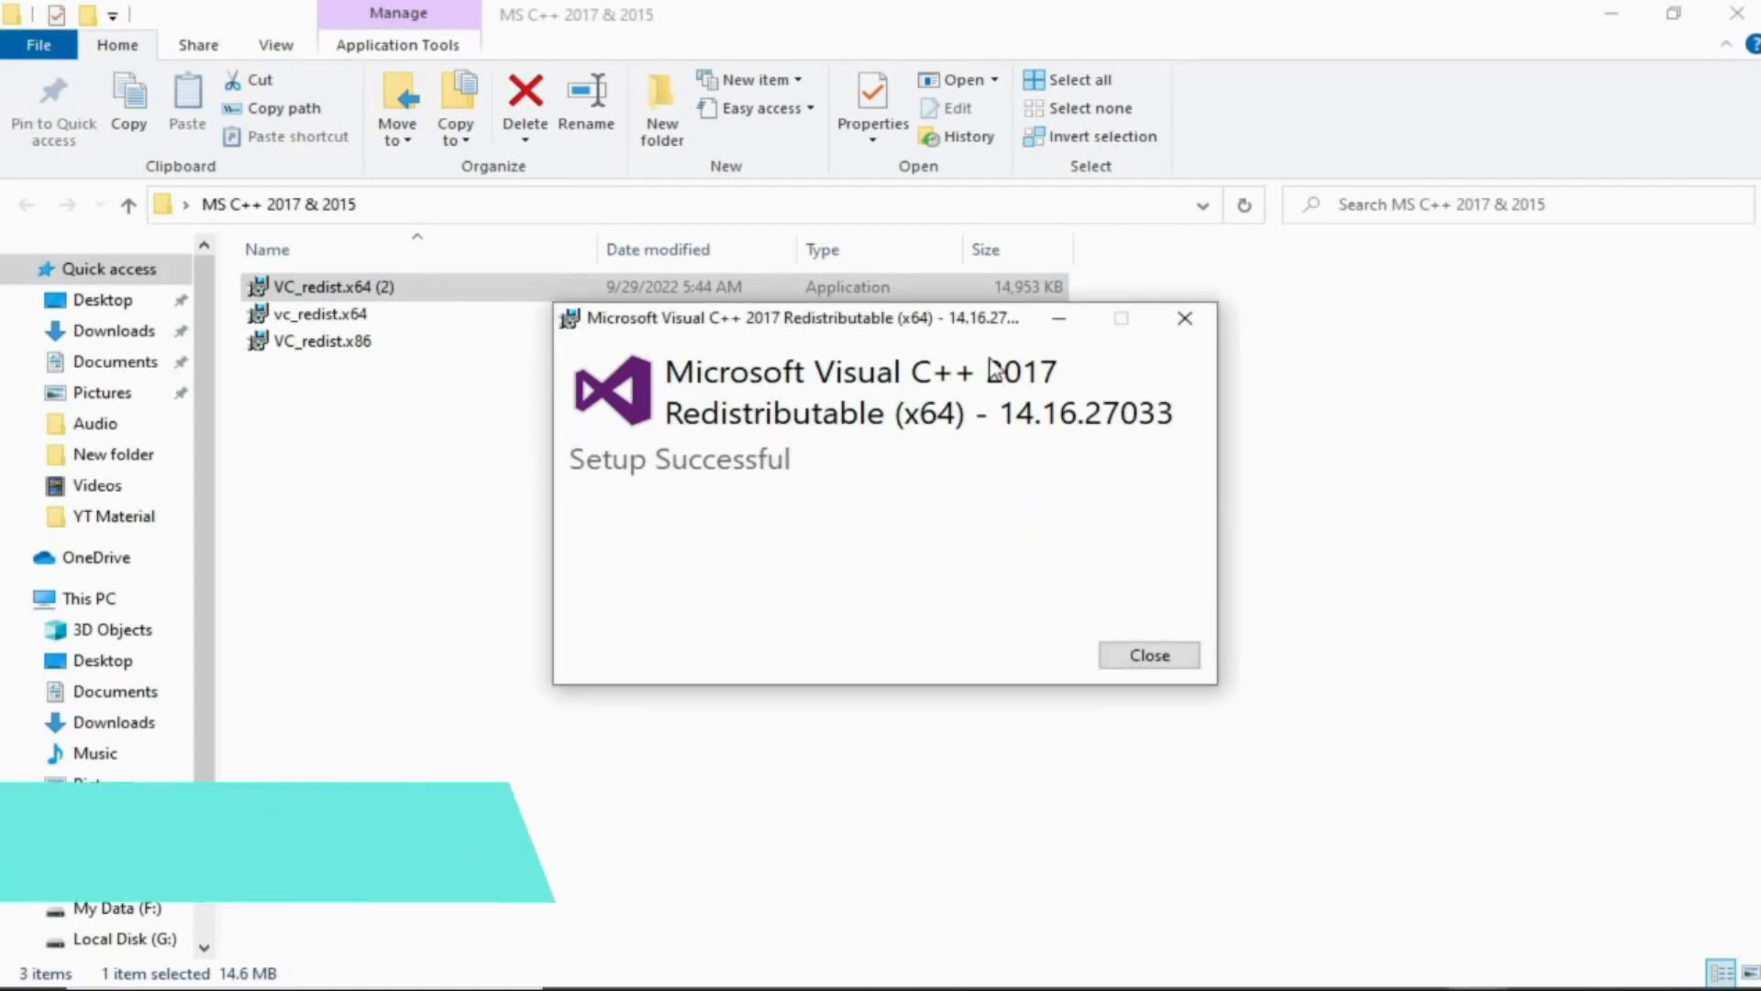
left_click(1149, 655)
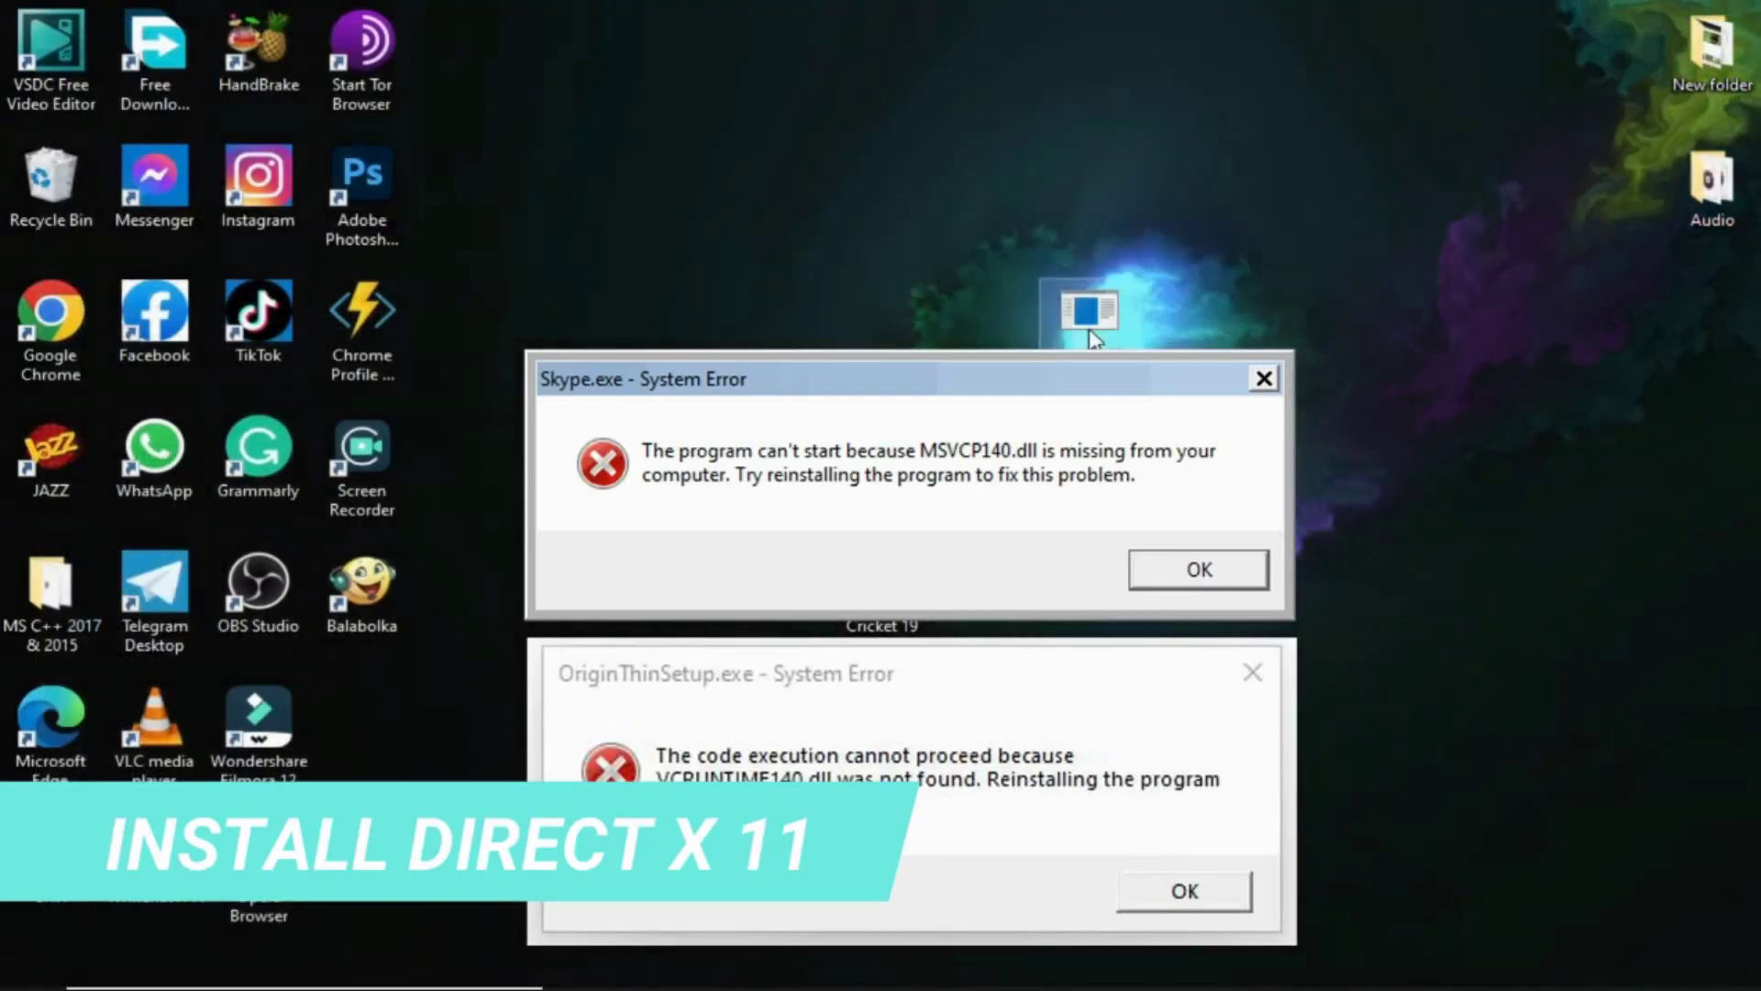
Step: Clear the DLL error dialogs and refresh the desktop, leaving the DirectX_11 archive beside Cricket 19
left_click_drag(1091, 337, 871, 266)
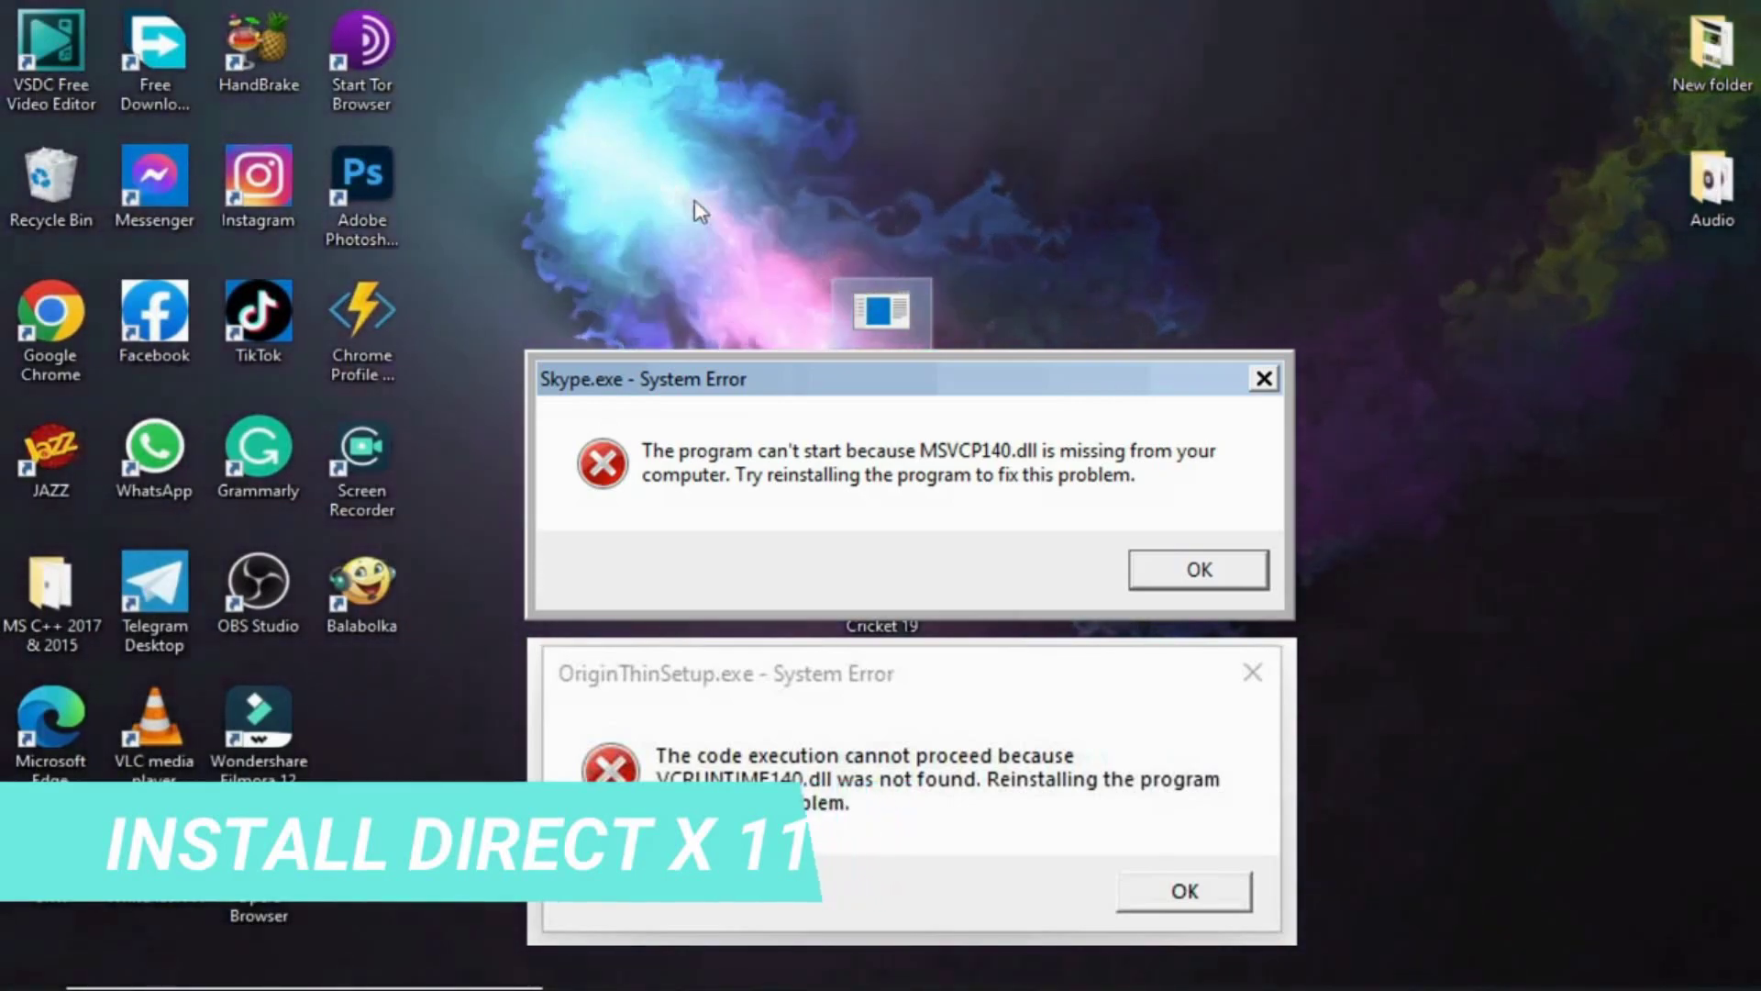
right_click(690, 222)
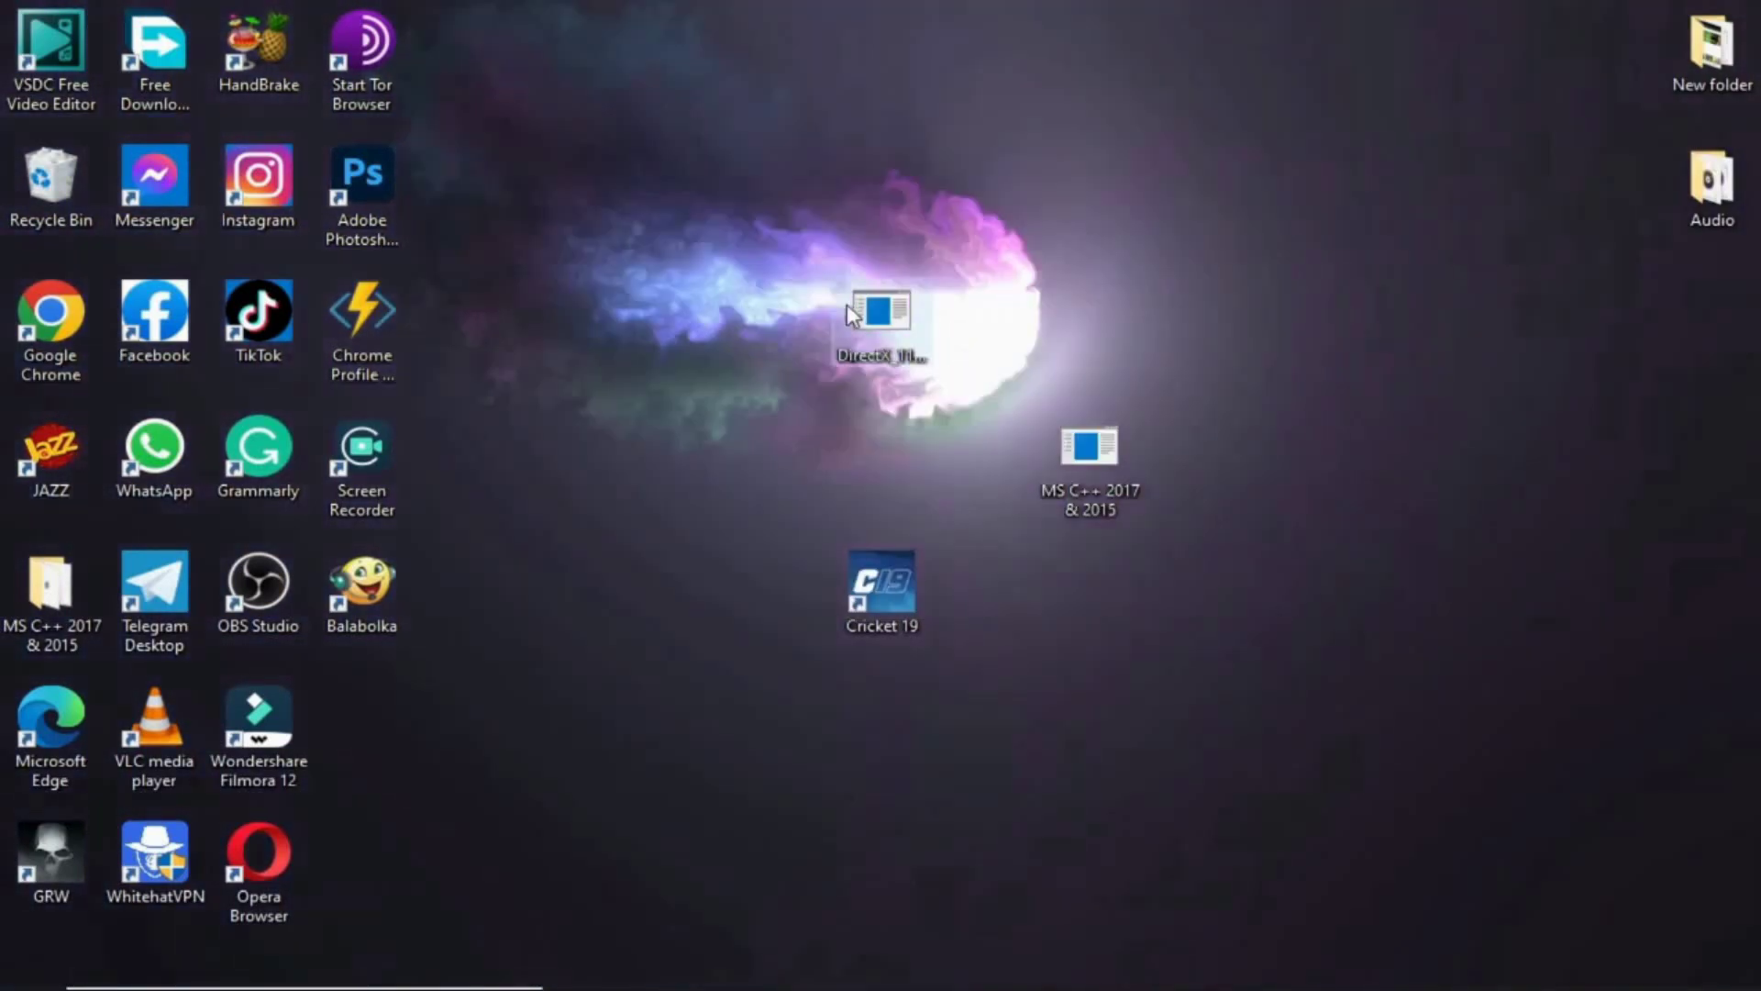
Step: Extract the DirectX archive to DirectX_11_Setup\ with WinRAR and select the new folder
right_click(877, 323)
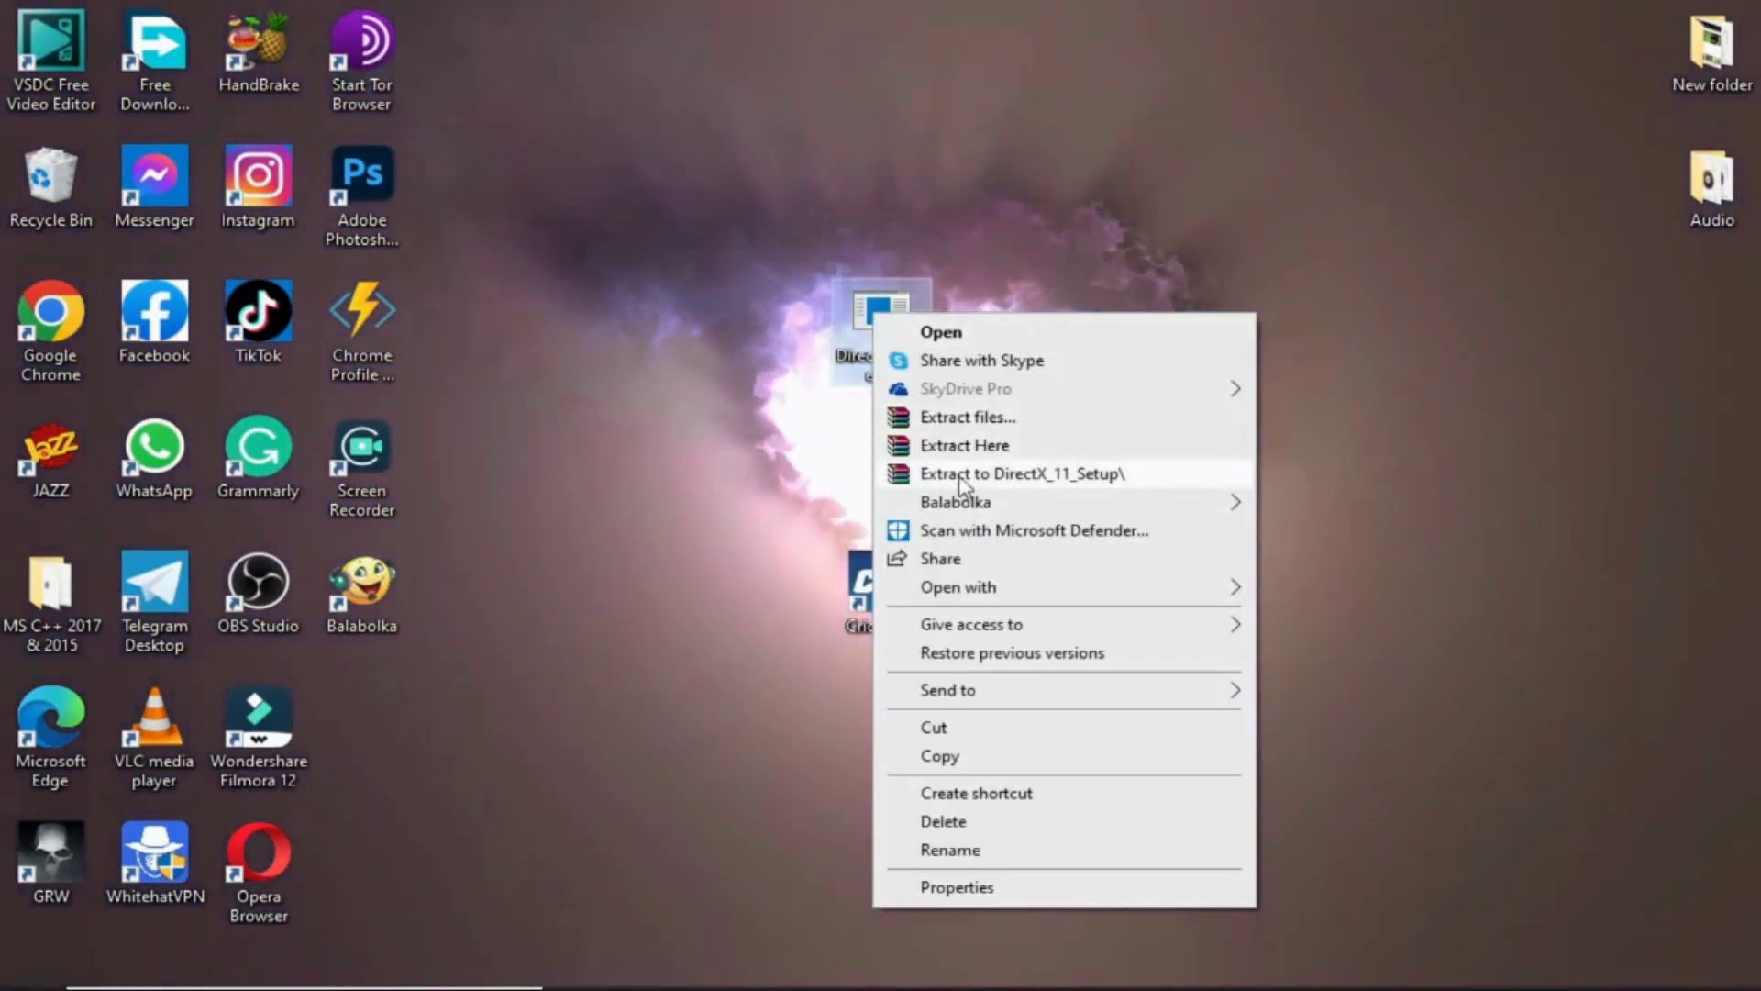
left_click(963, 474)
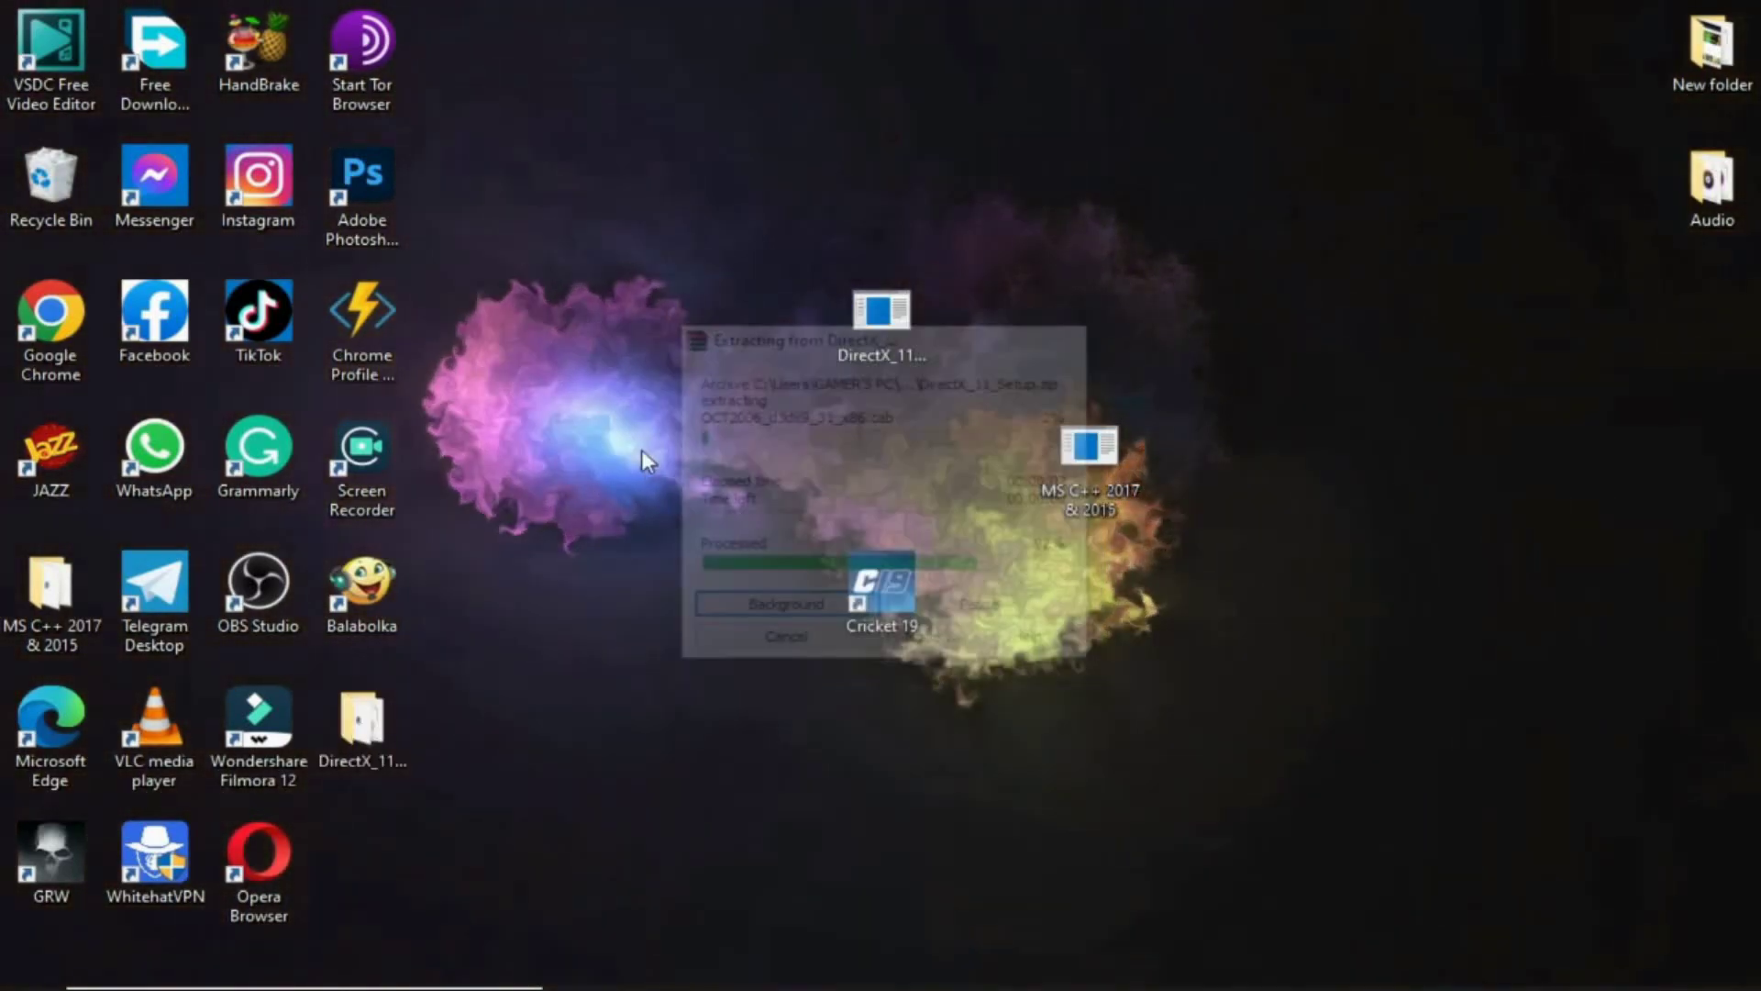
left_click(379, 723)
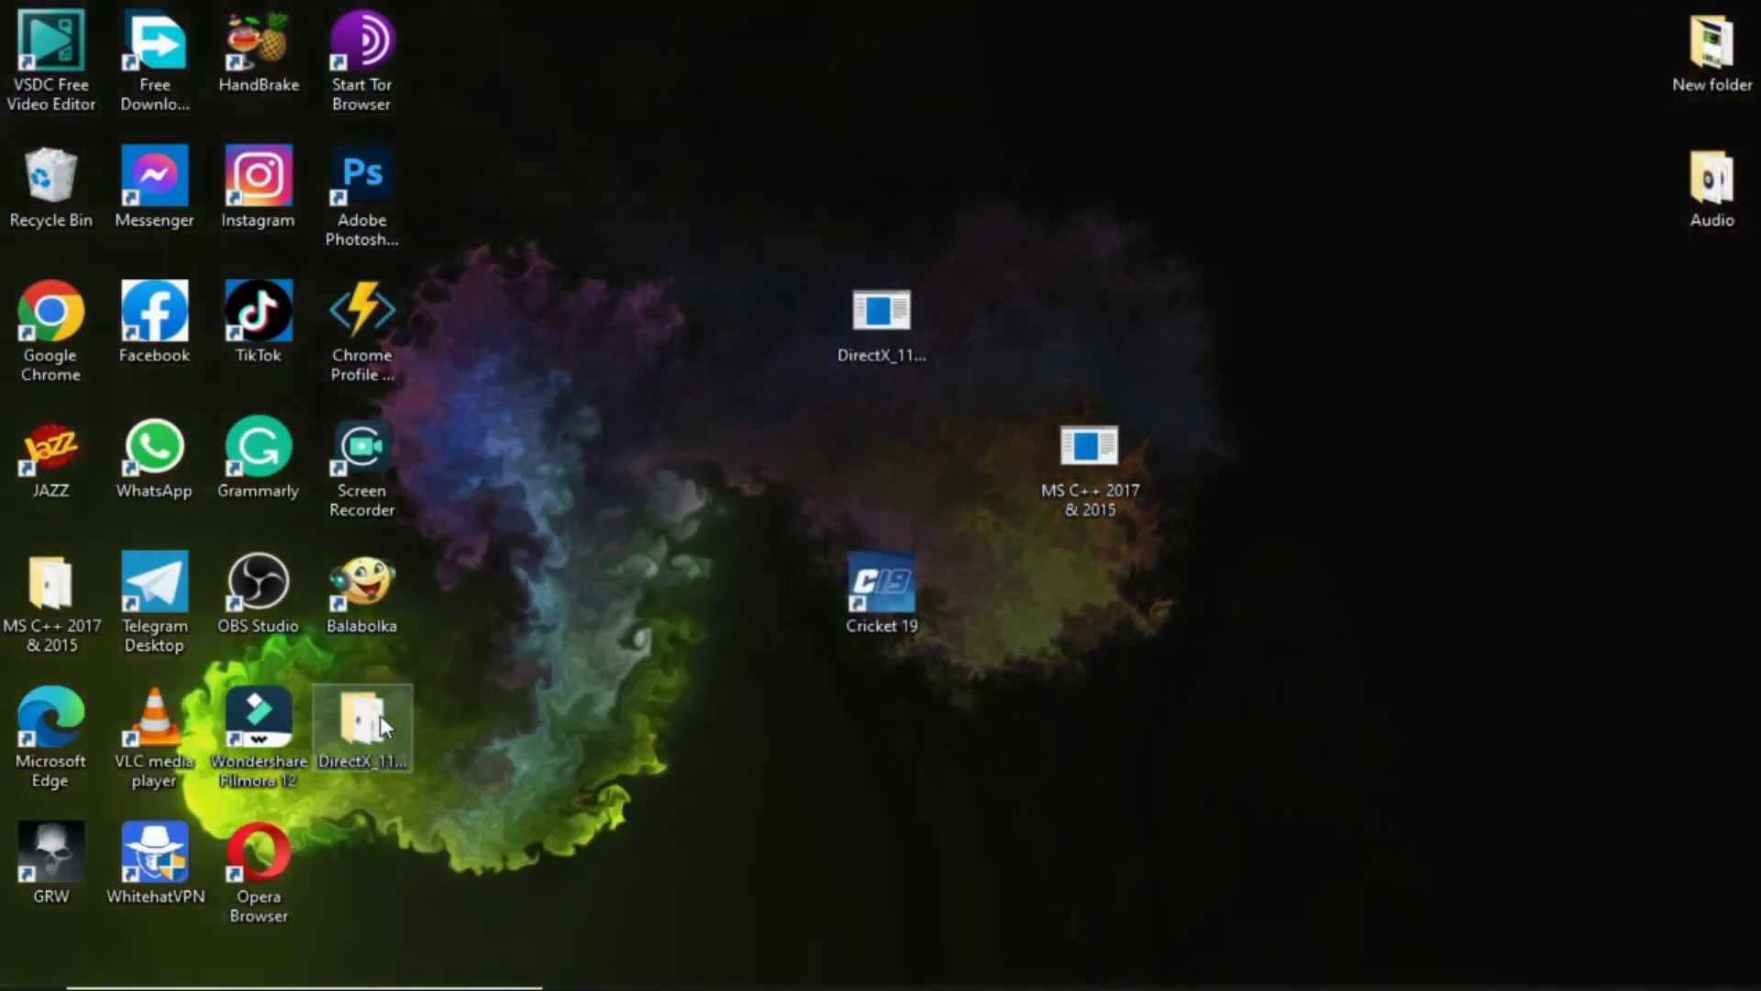
Step: Open the DirectX_11_Setup folder and run DXSETUP from its right-click menu
double_click(380, 713)
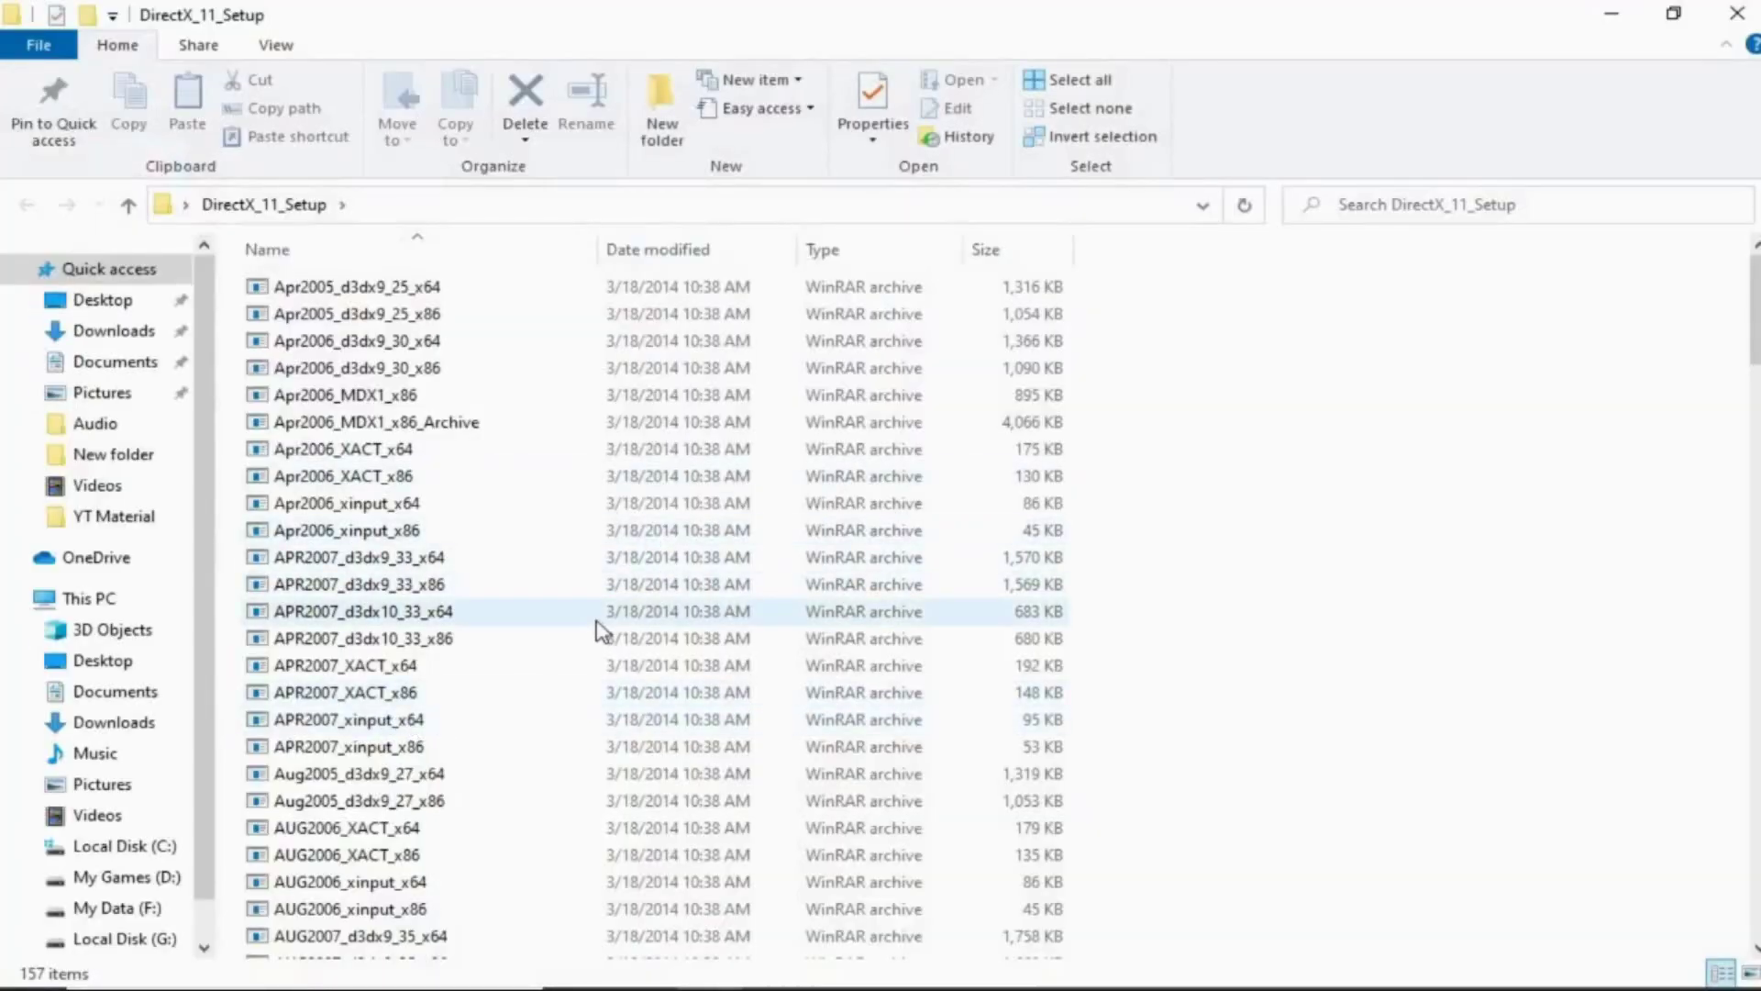
scroll(601, 631, "down", 18)
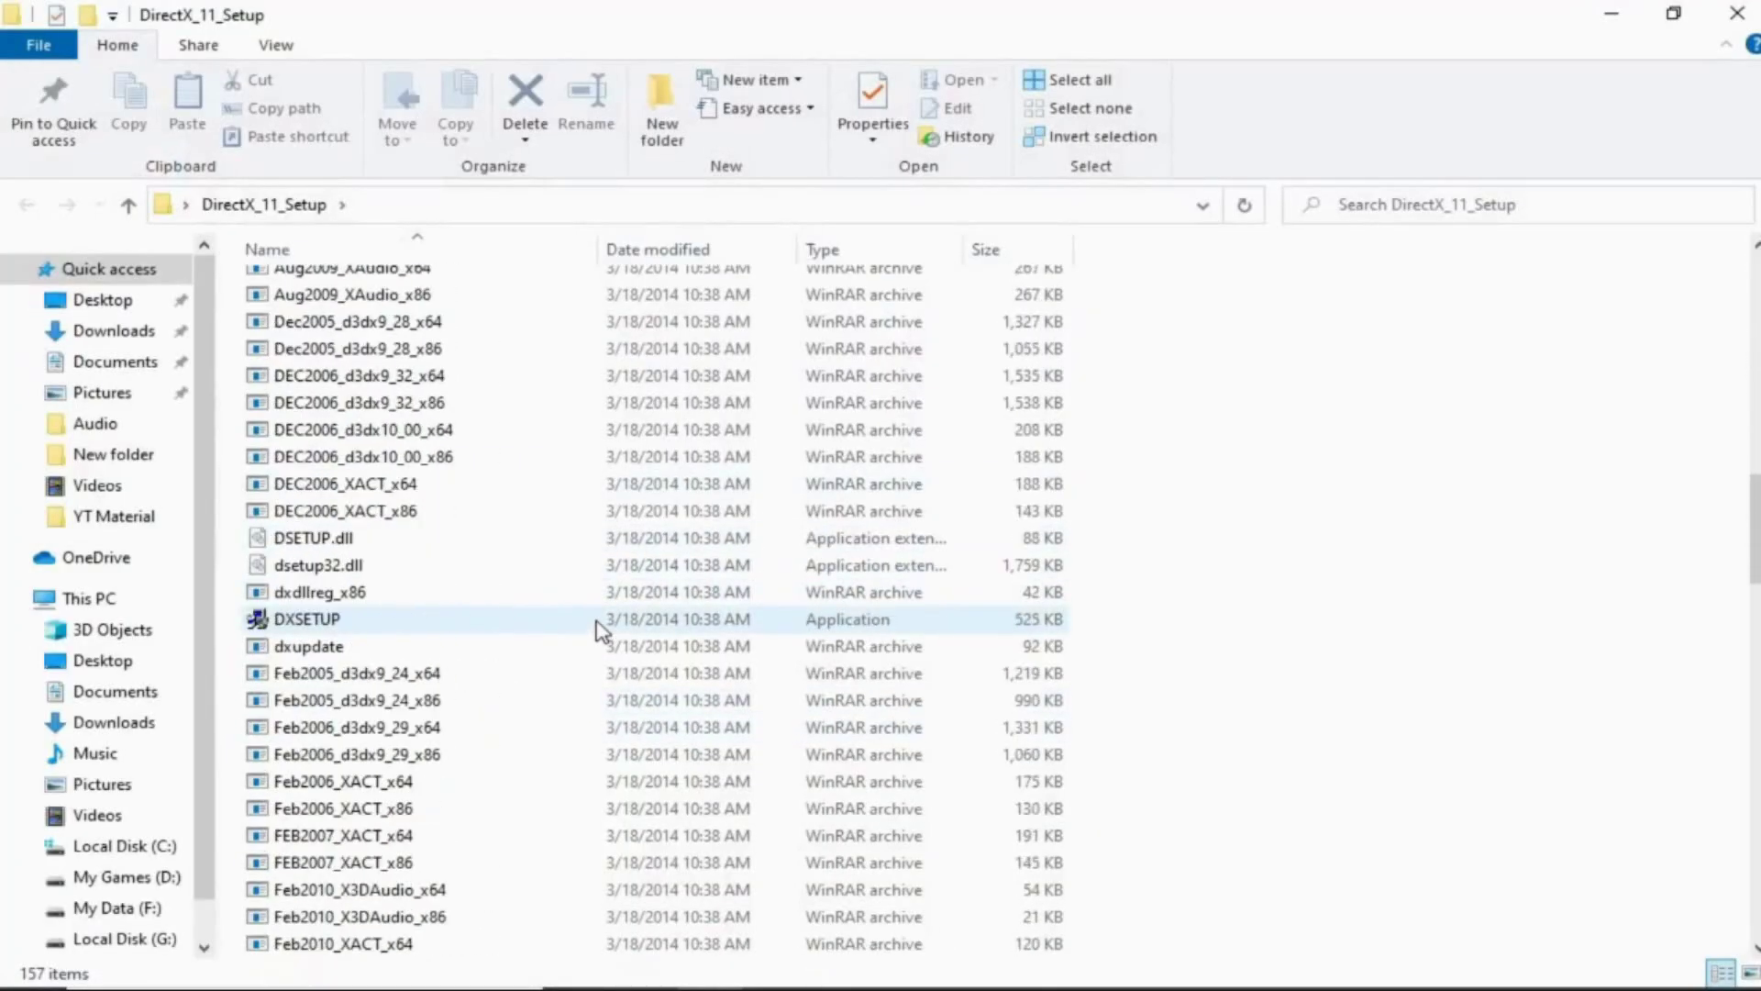
scroll(601, 631, "down", 2)
left_click(263, 454)
right_click(263, 454)
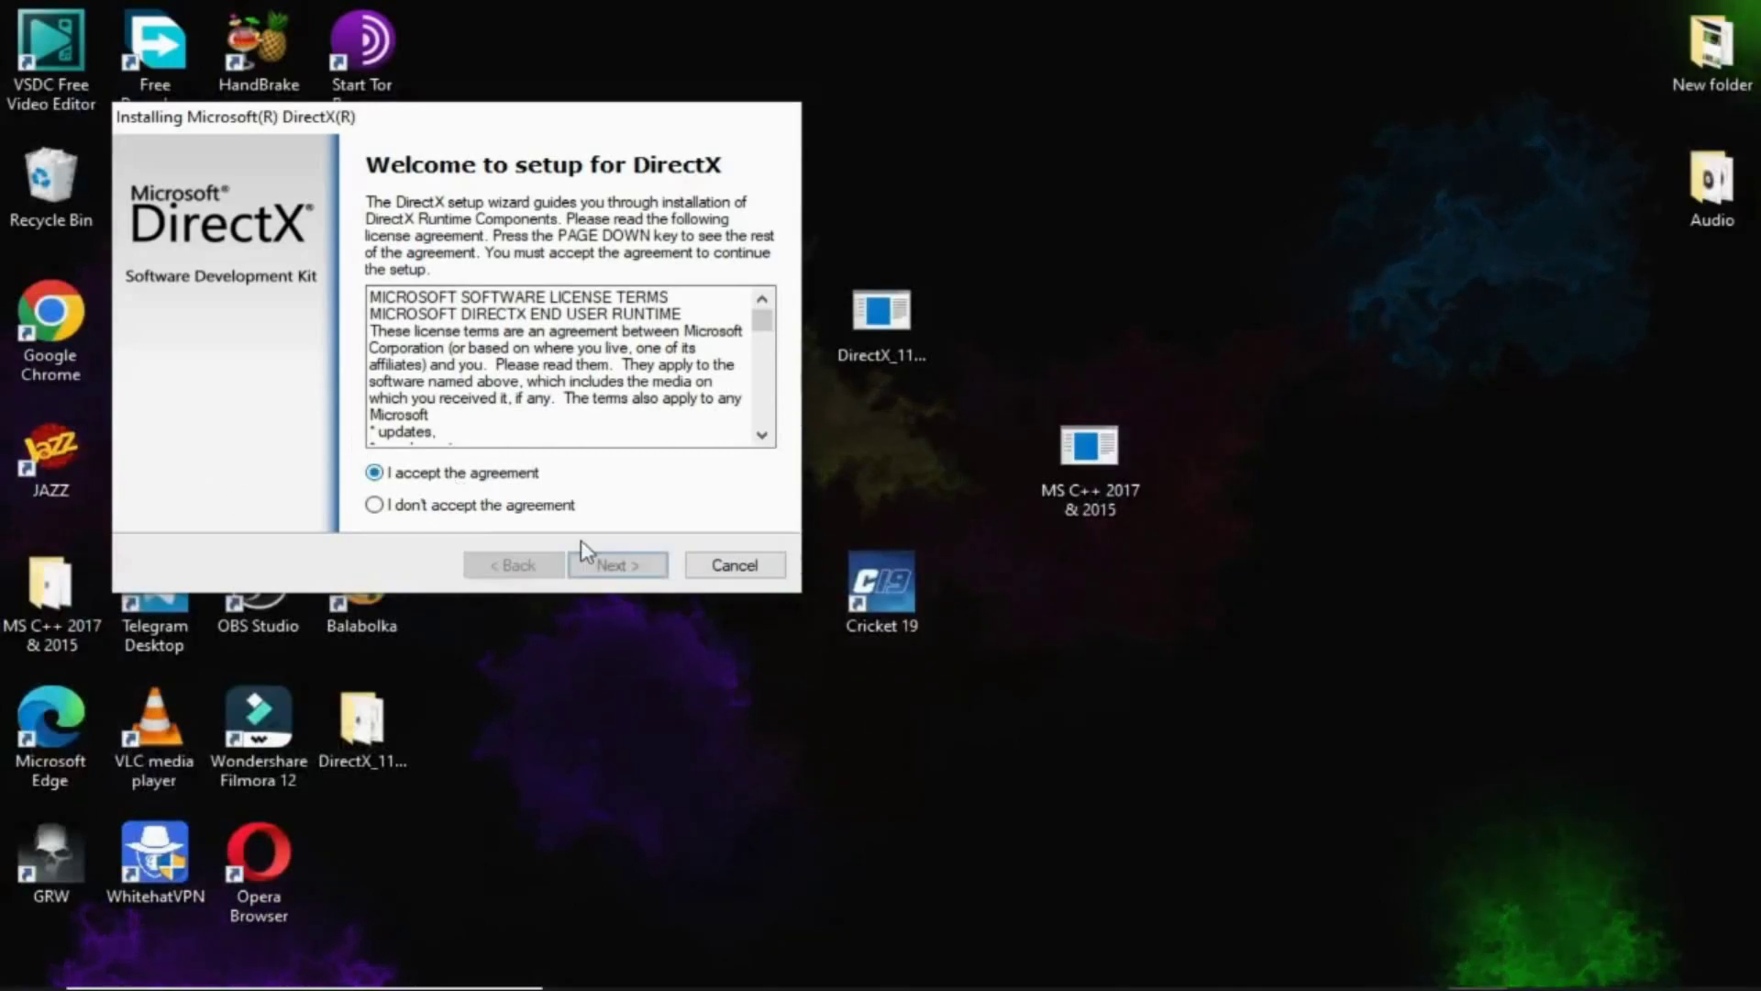
Step: Accept the DirectX license, install the runtime components, and dismiss the AutoPlay notice
left_click(605, 566)
left_click(629, 565)
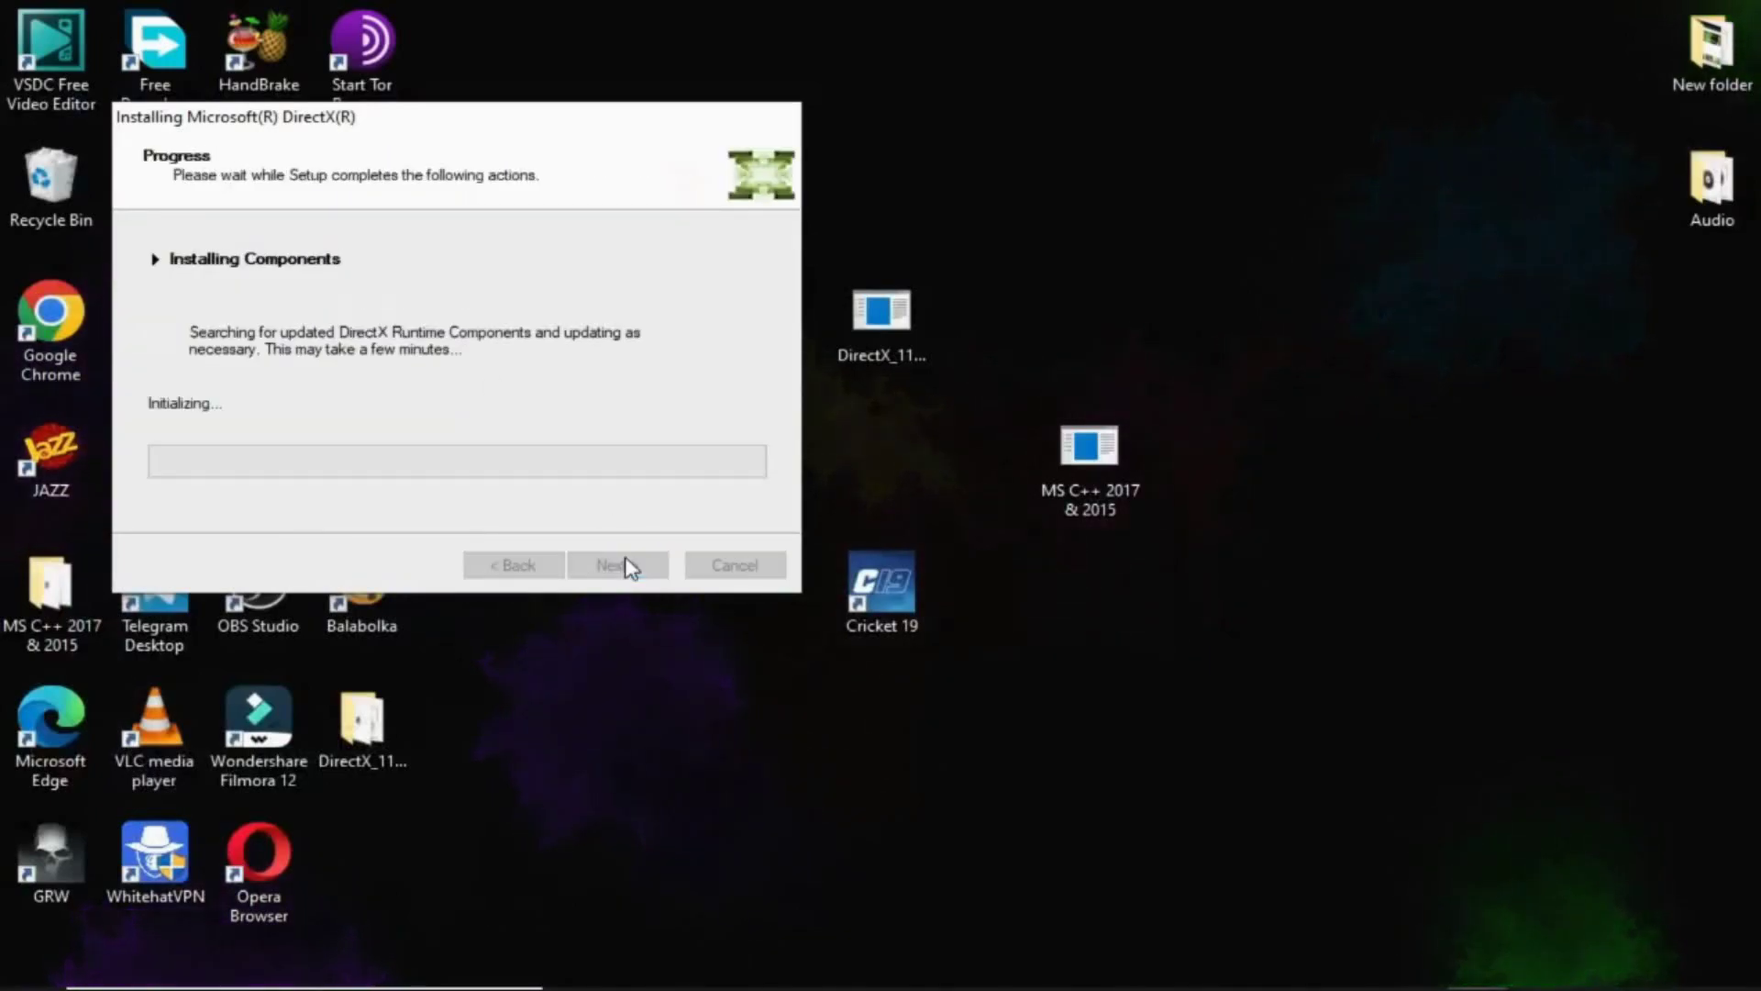
left_click_drag(456, 128, 887, 176)
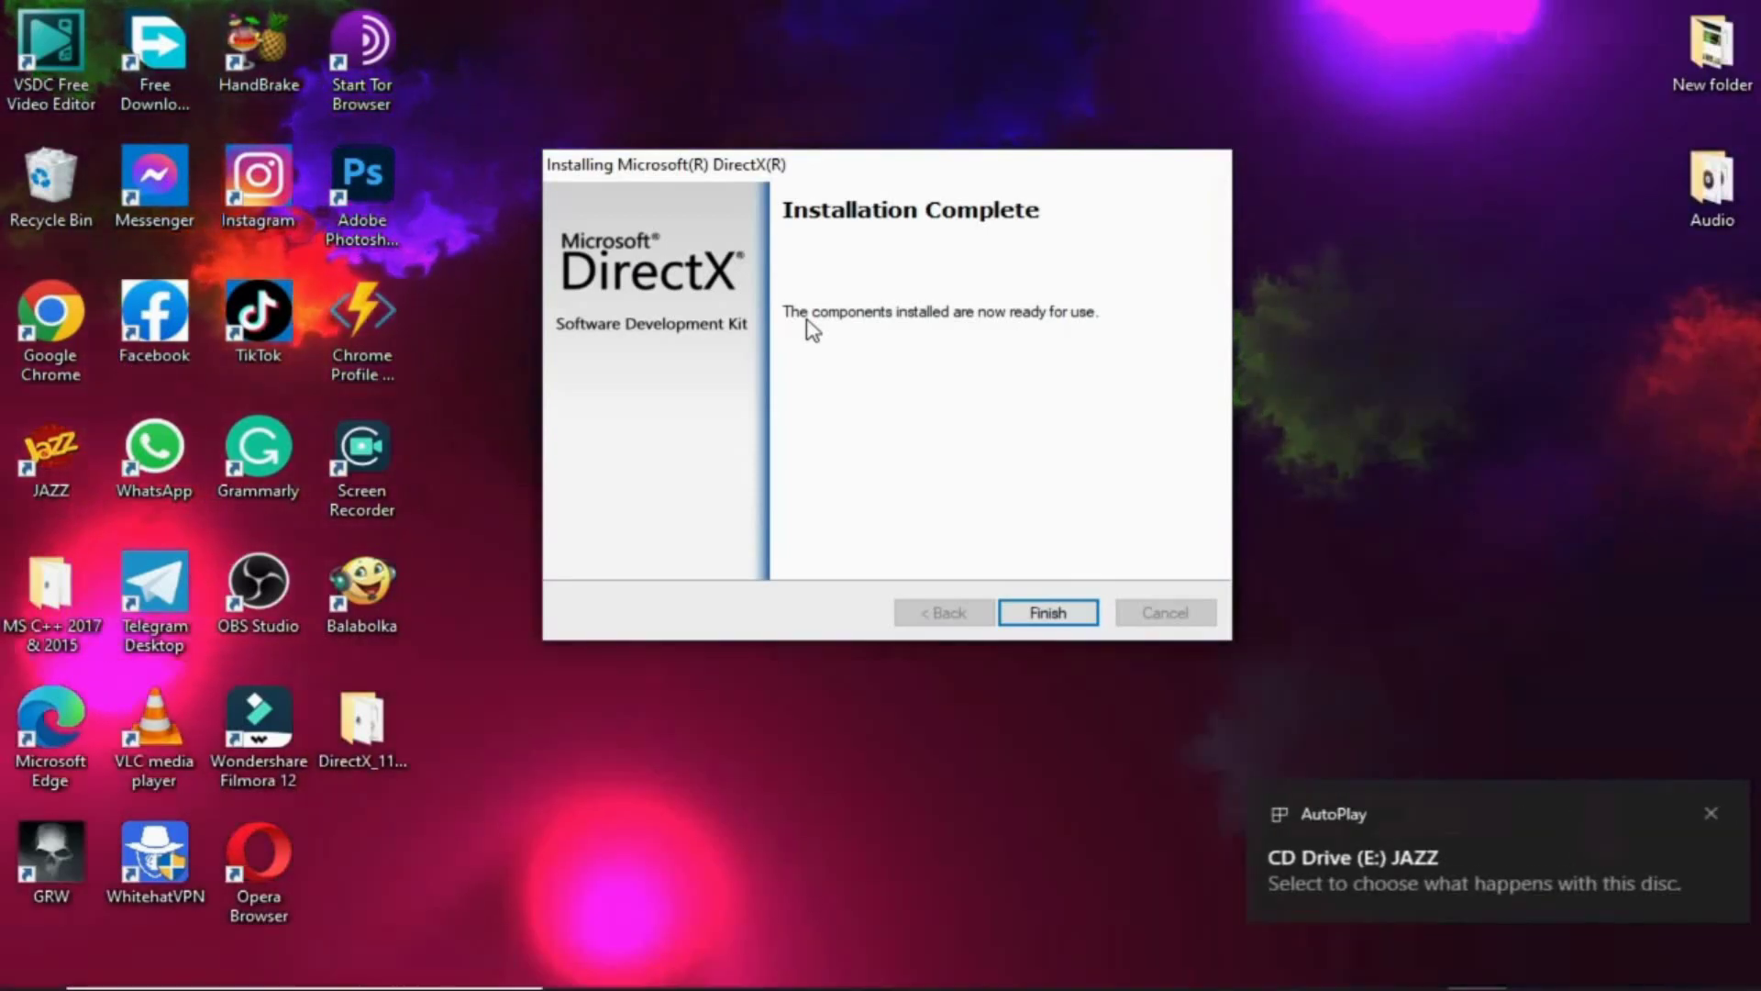
left_click(1711, 813)
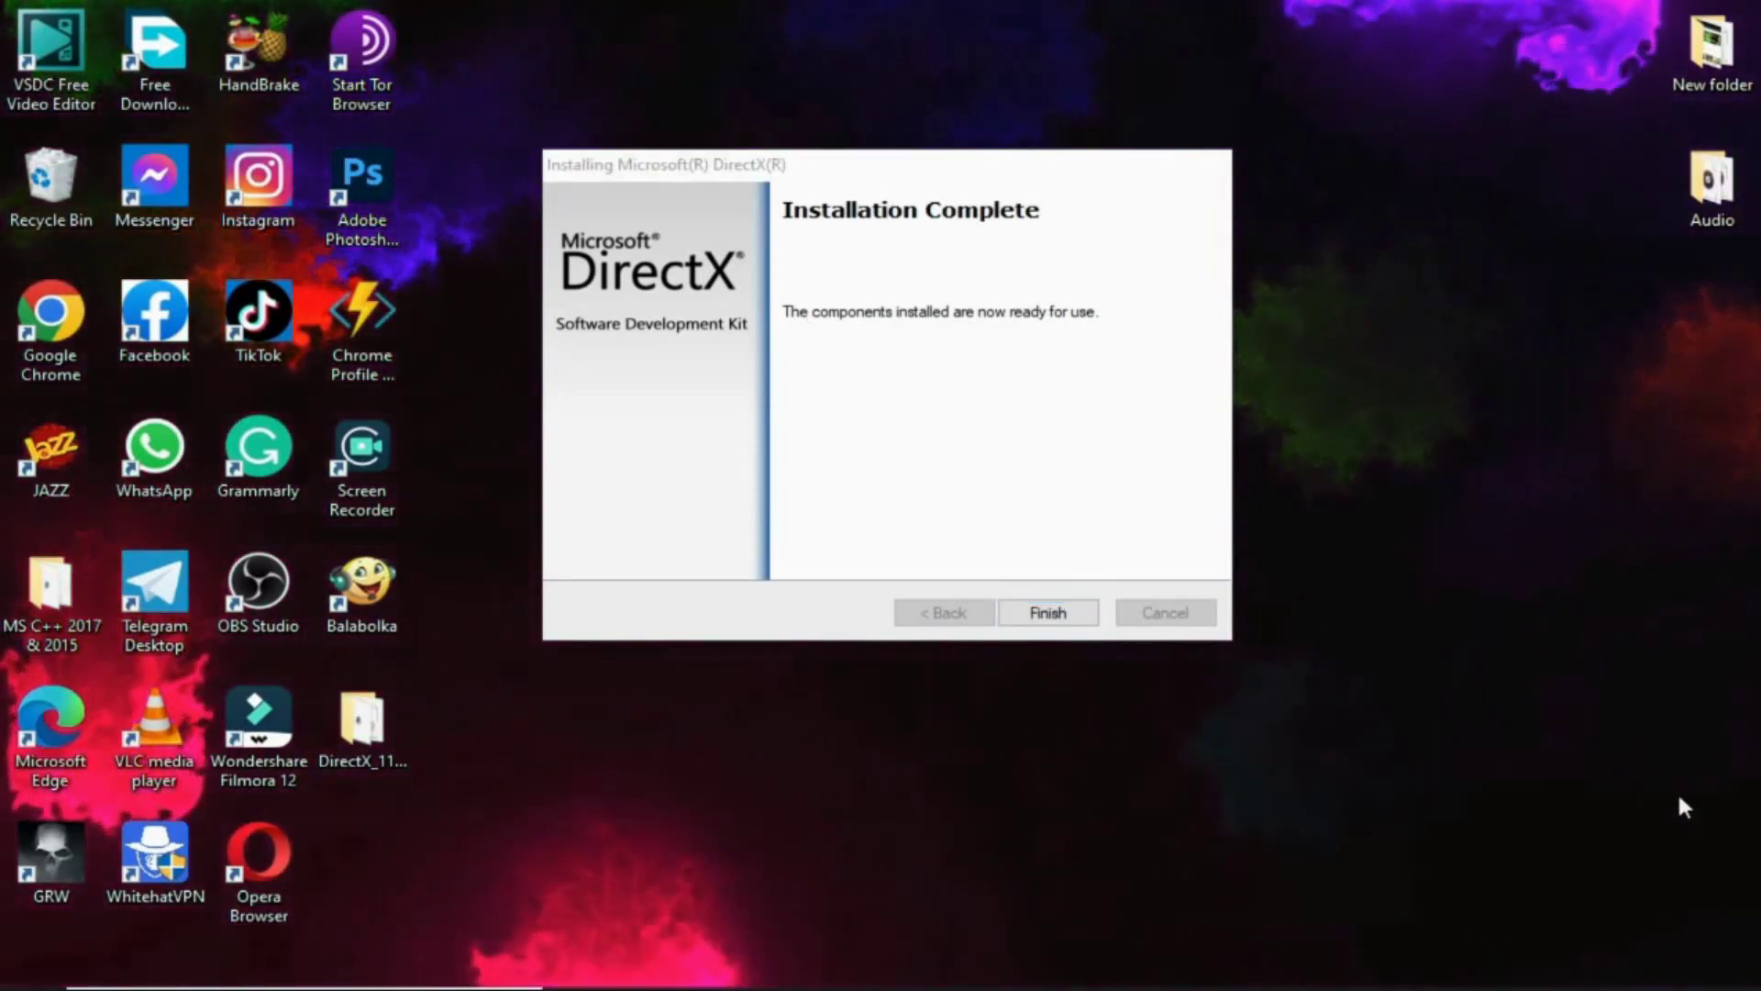
Step: Finish DirectX setup, refresh the desktop, and launch Google Chrome from its shortcut
left_click(1048, 612)
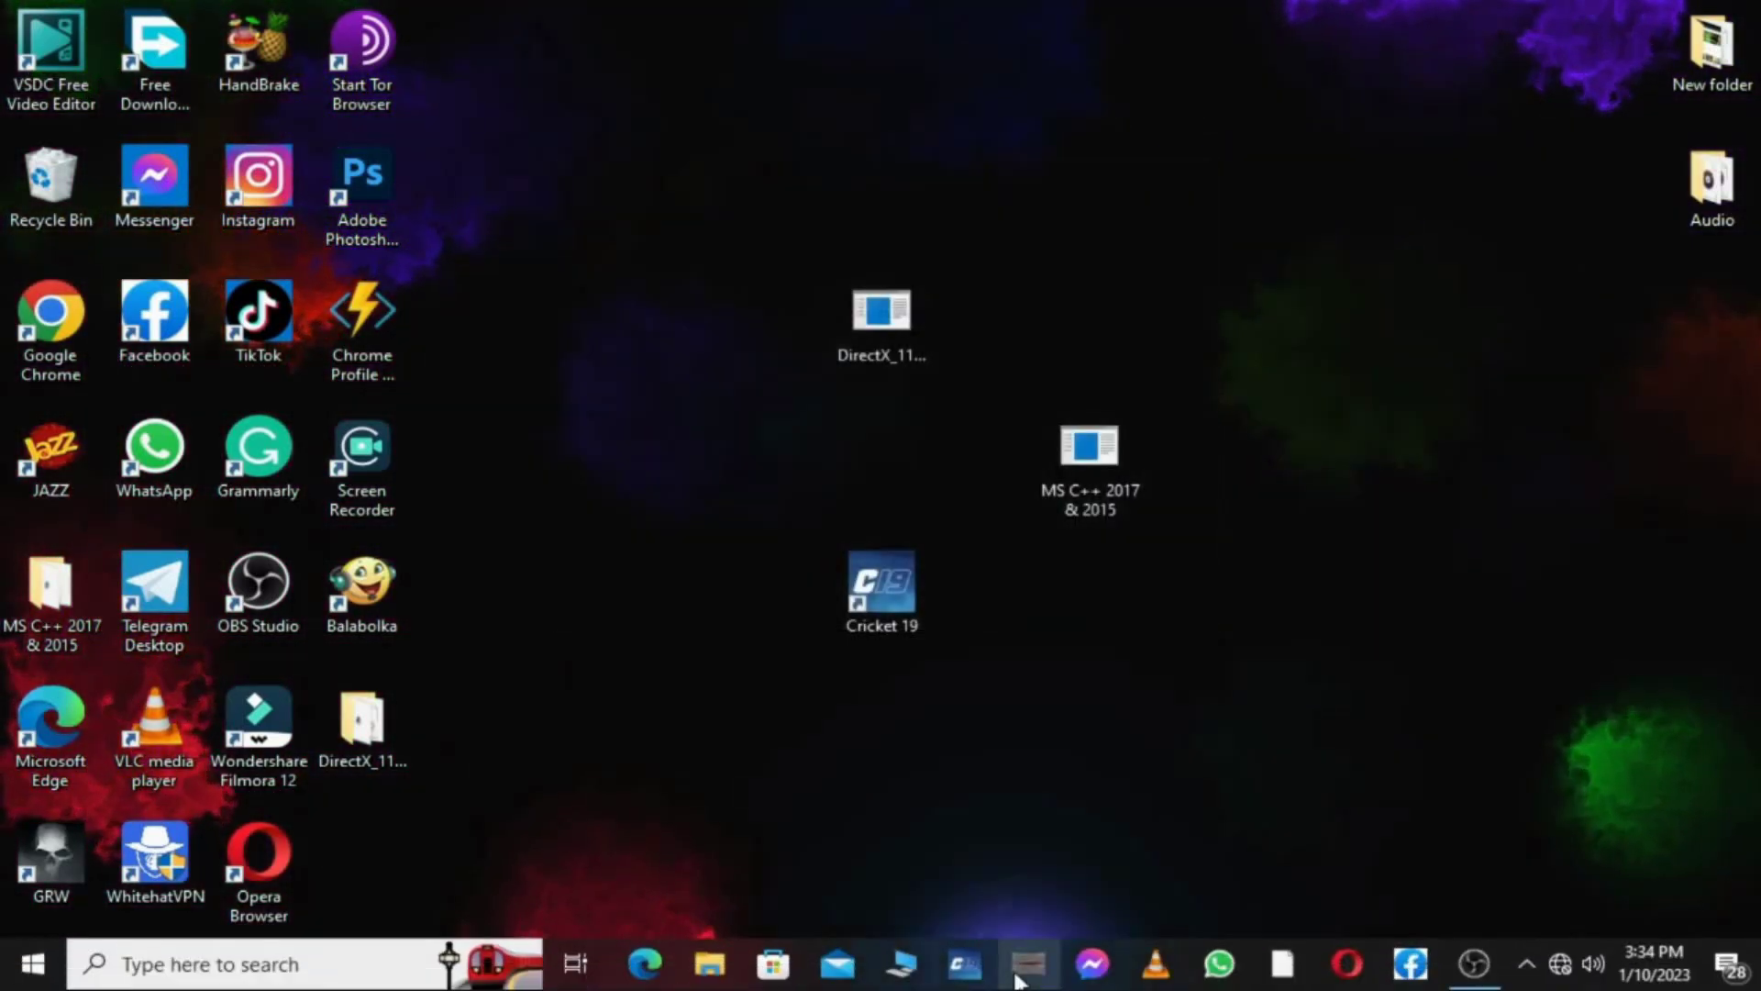
right_click(582, 325)
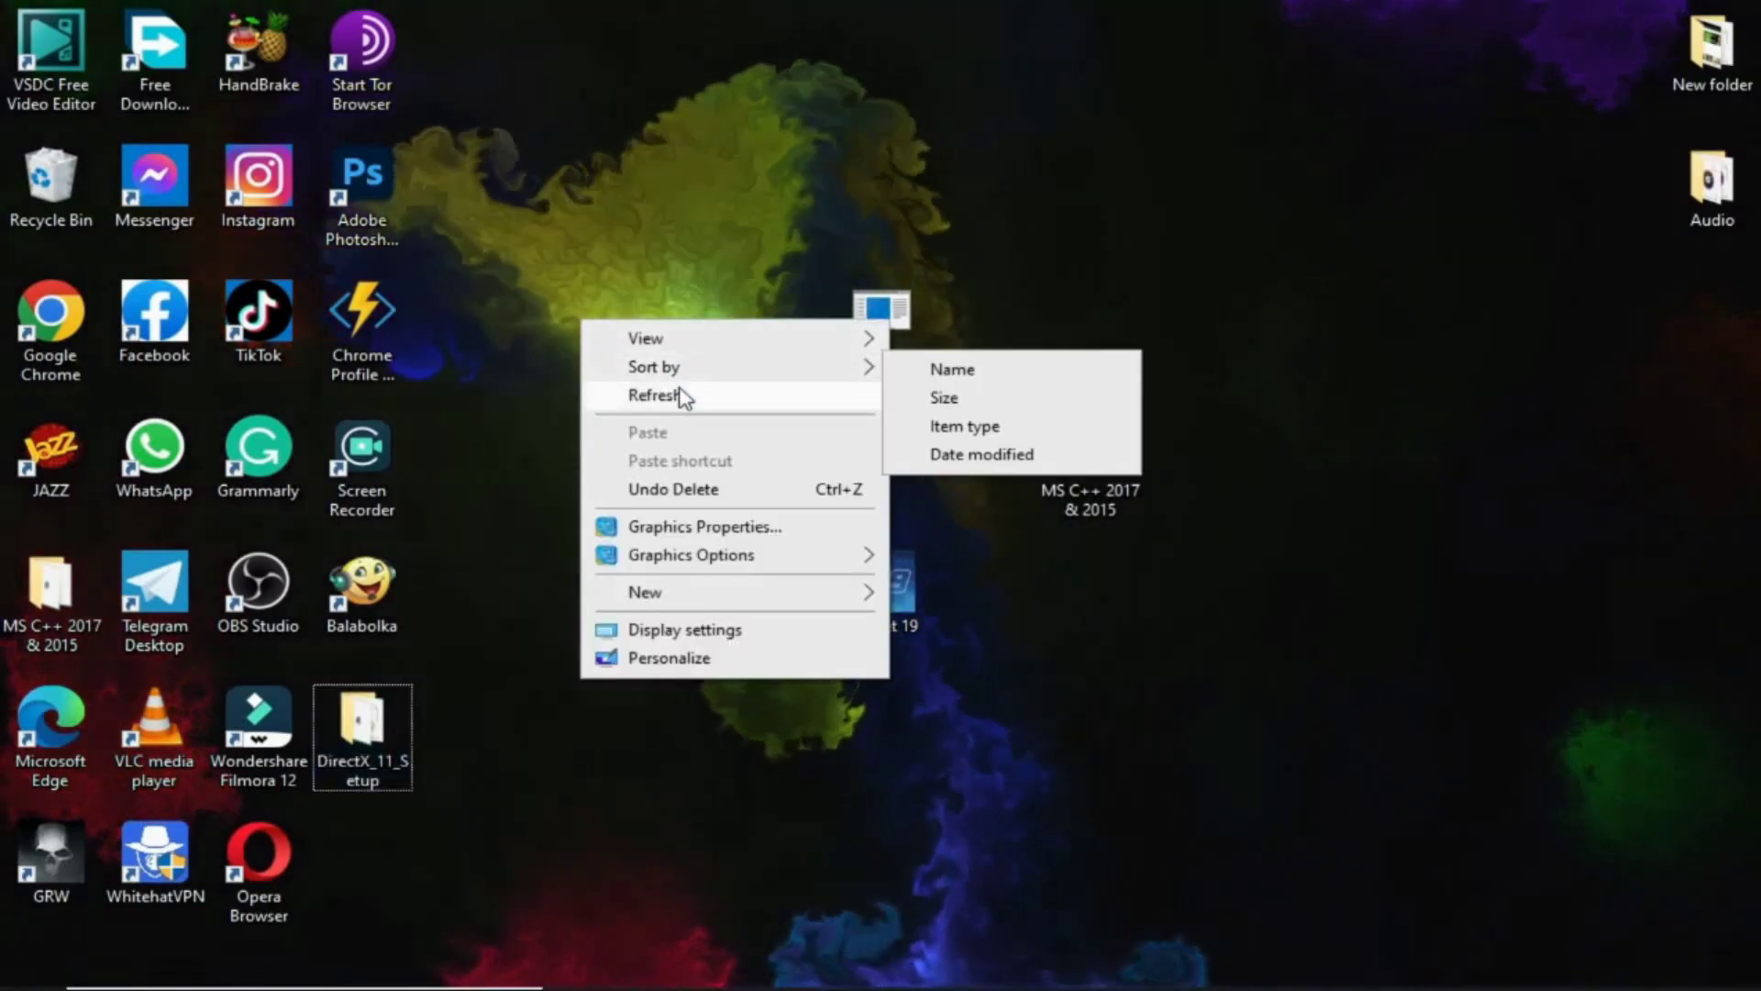
left_click(679, 394)
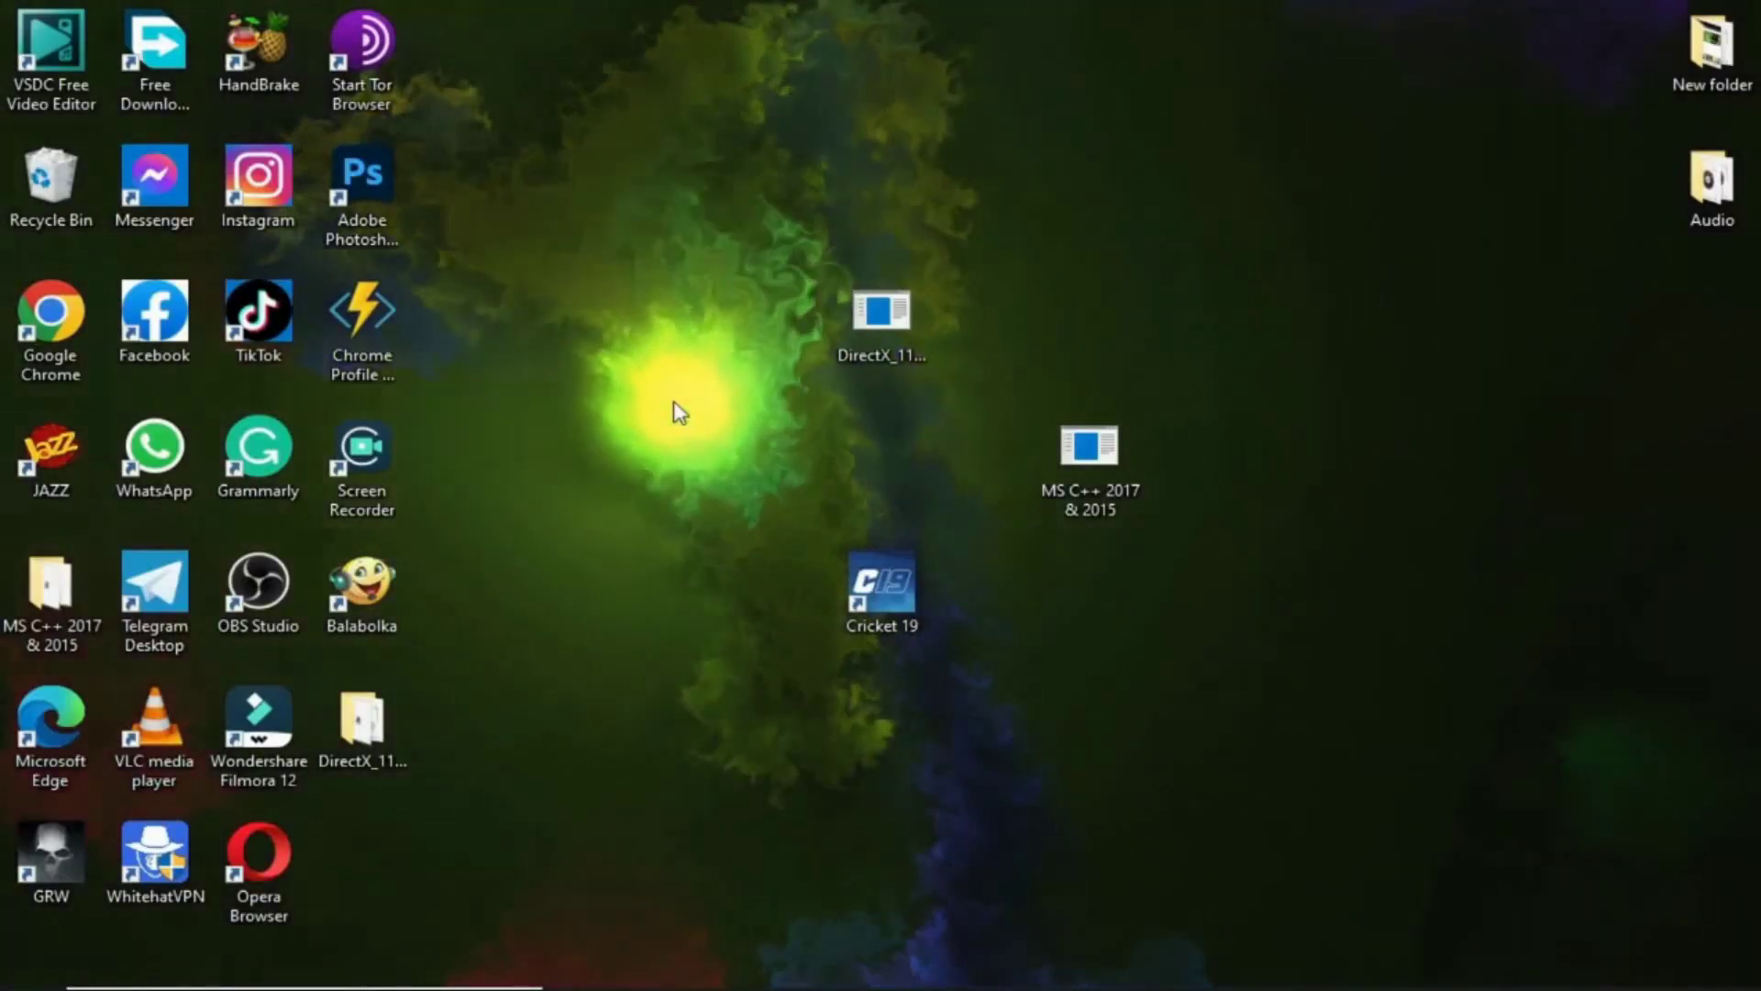
double_click(50, 331)
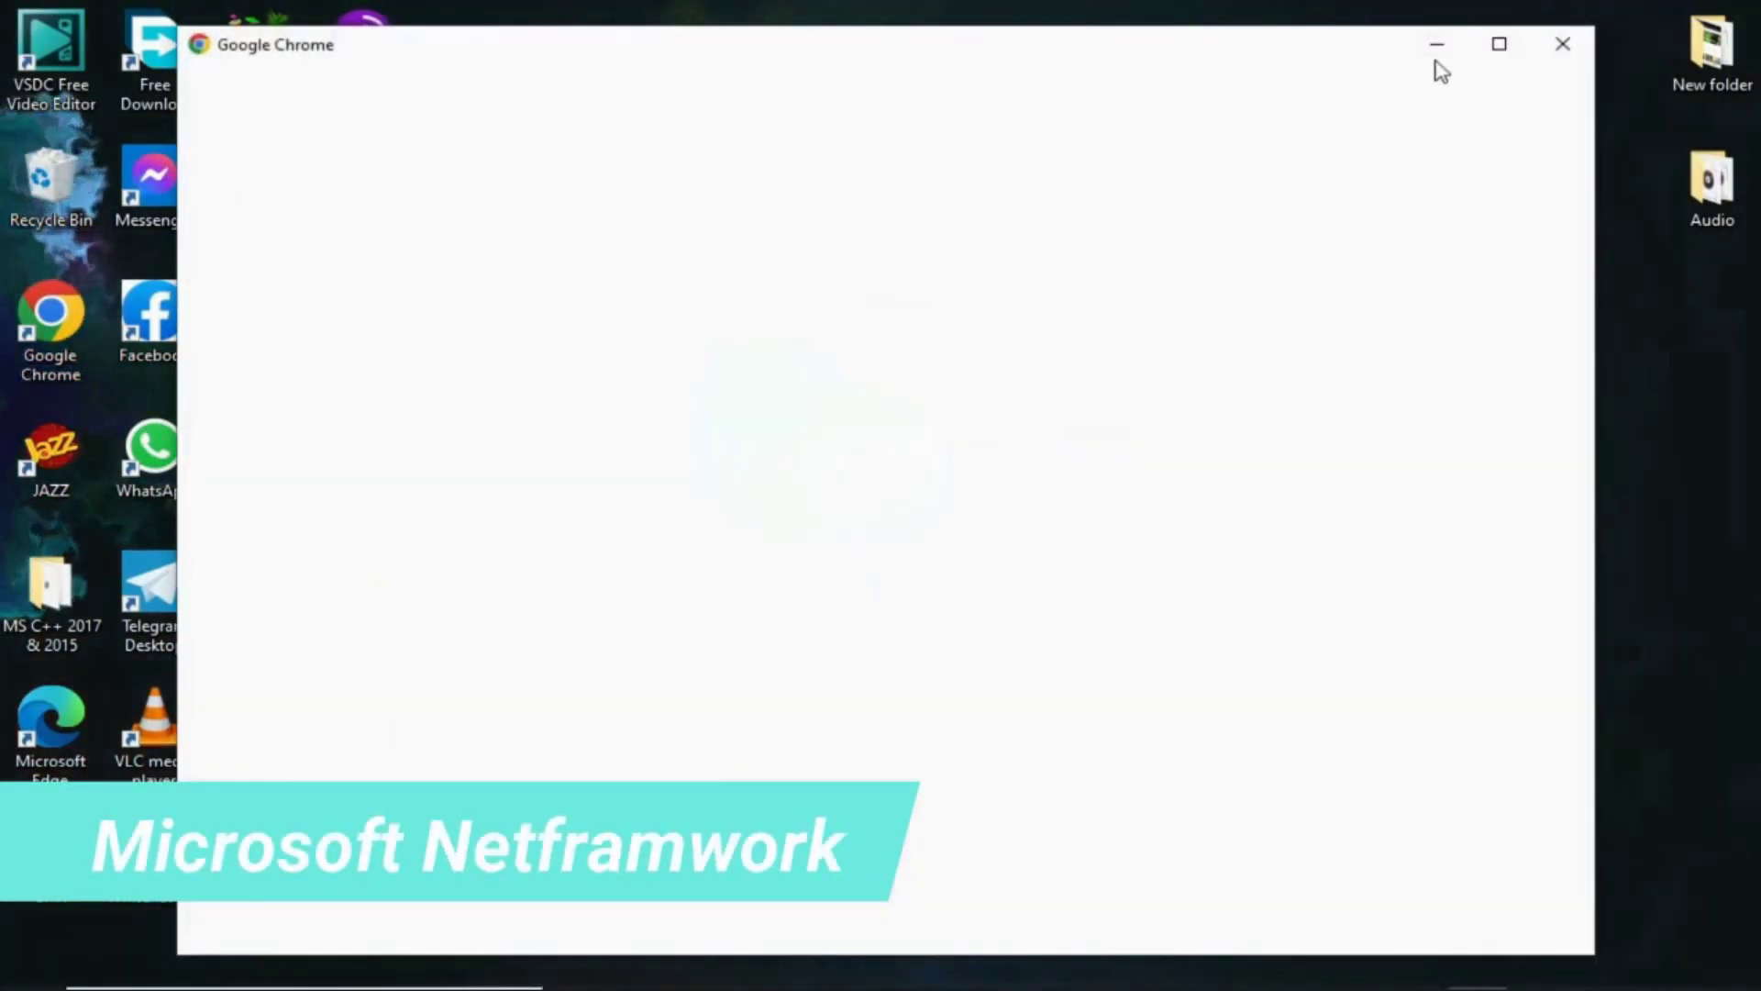
Step: Enter Chrome with your own profile and search 'microsoft net' for the .NET Framework download page
left_click(1498, 50)
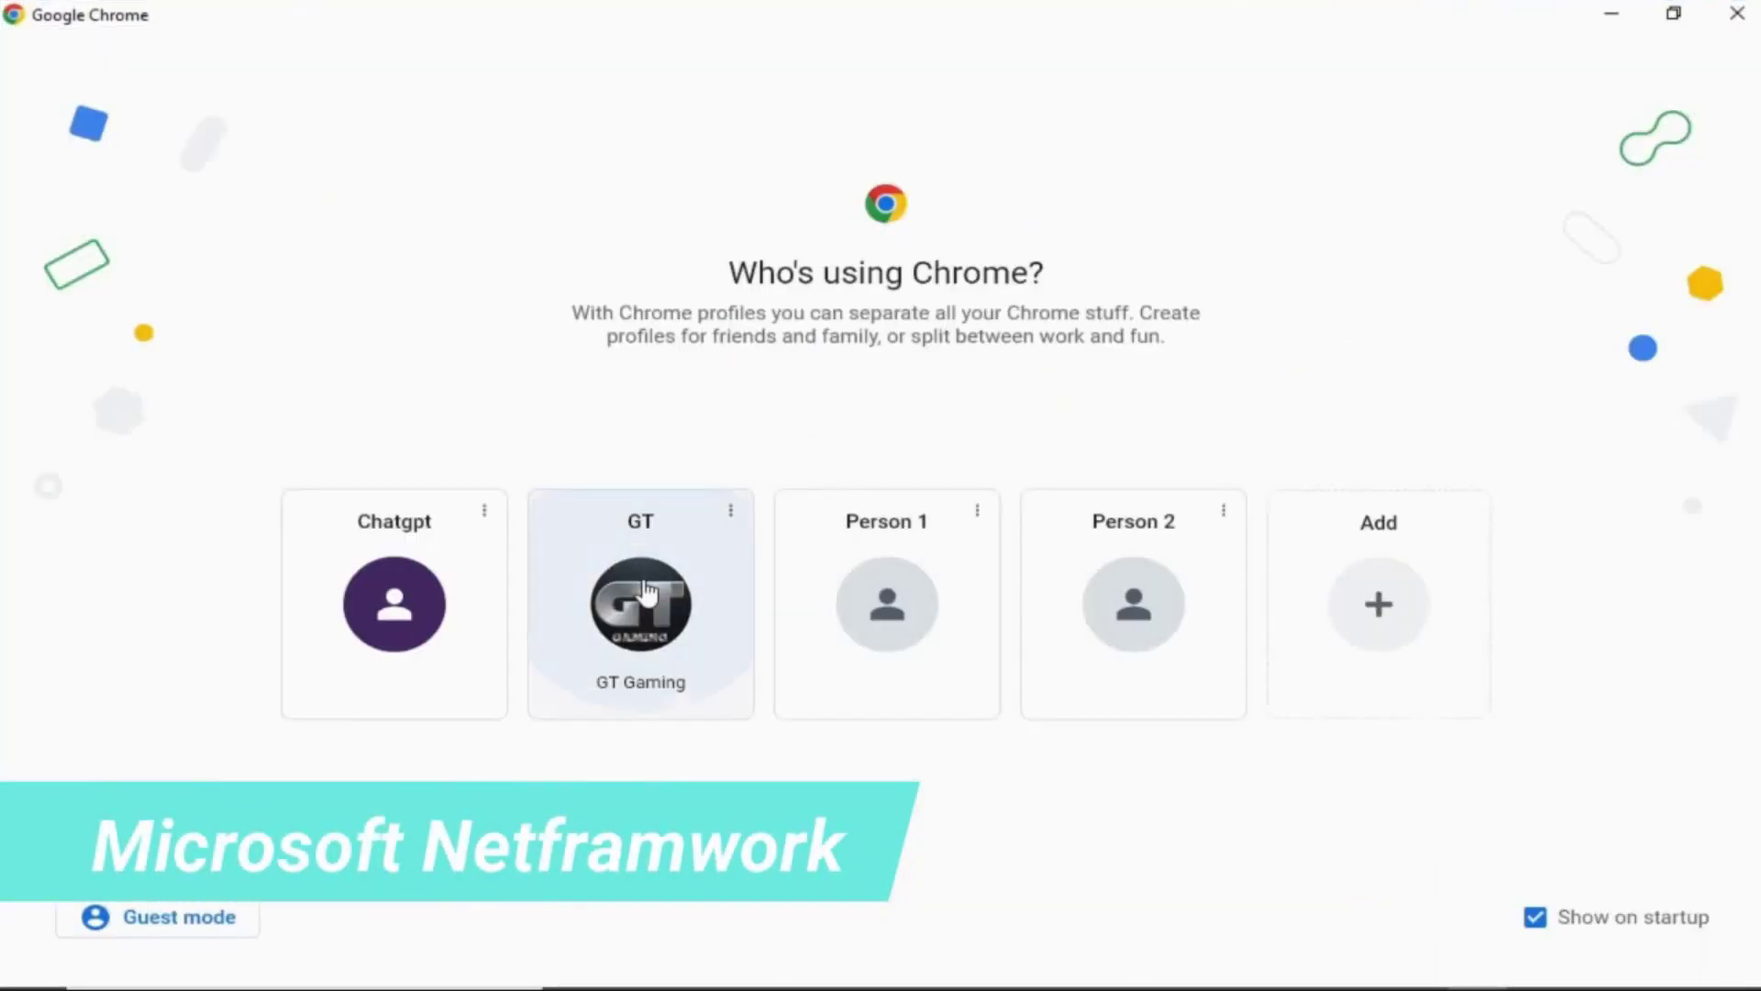
left_click(712, 493)
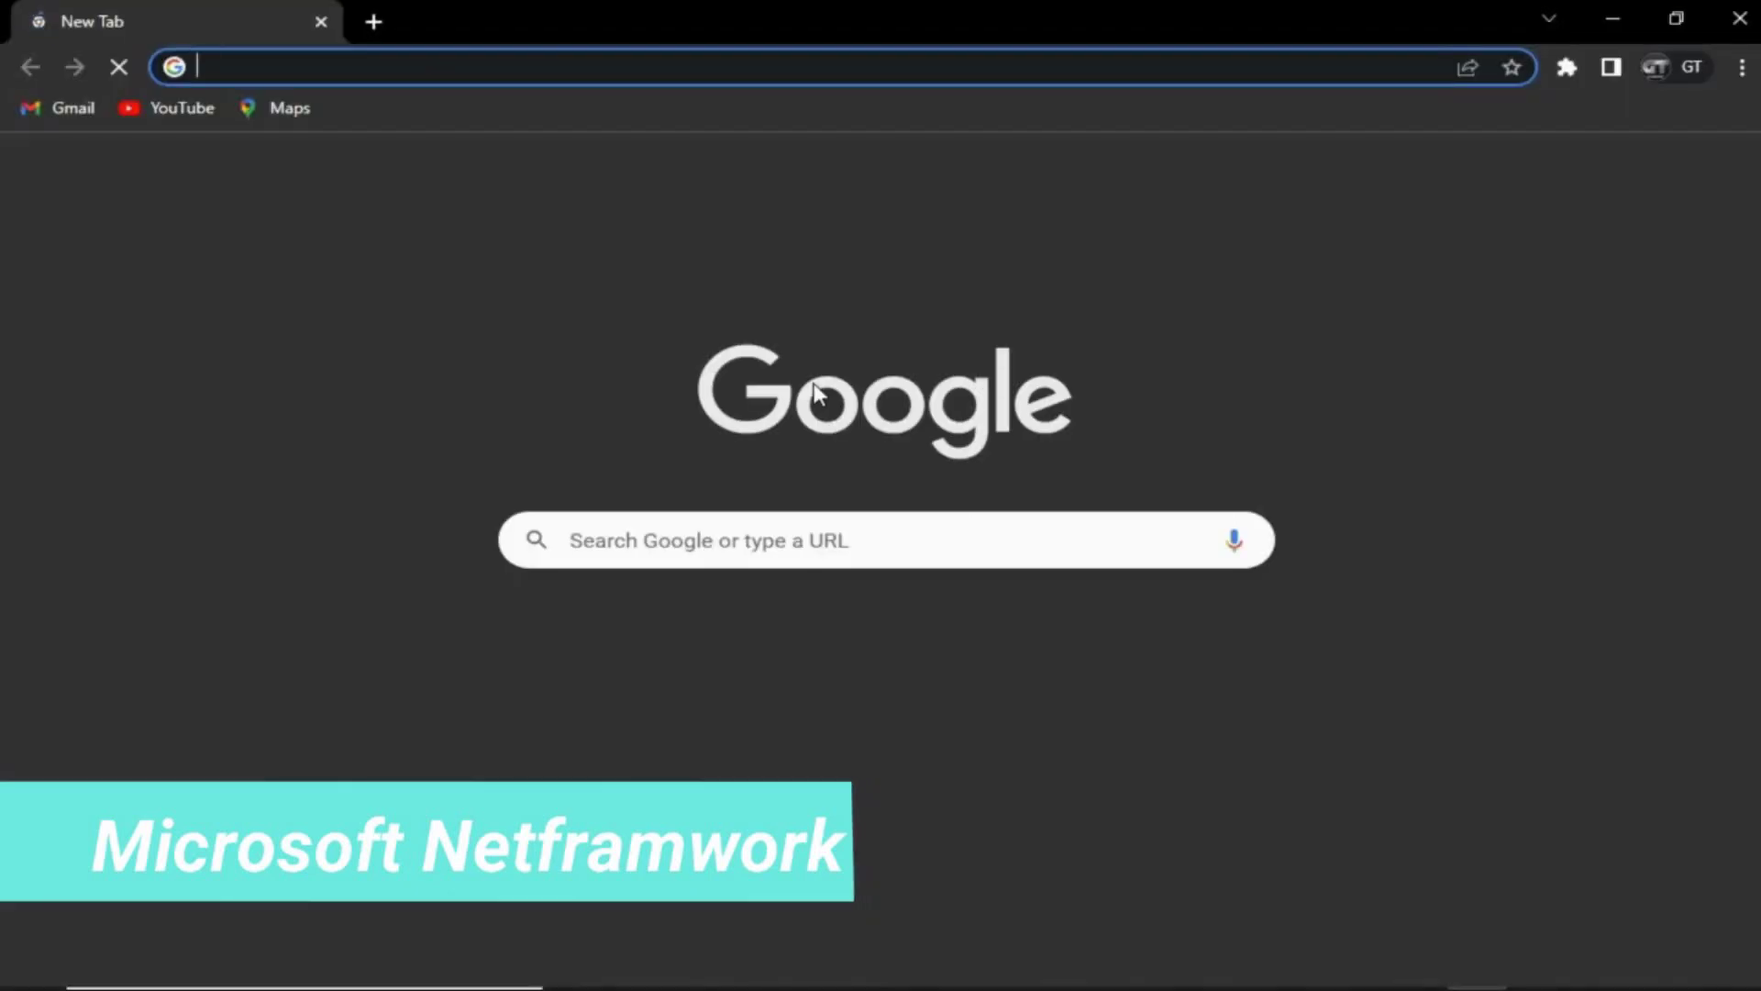
left_click(730, 523)
type("m")
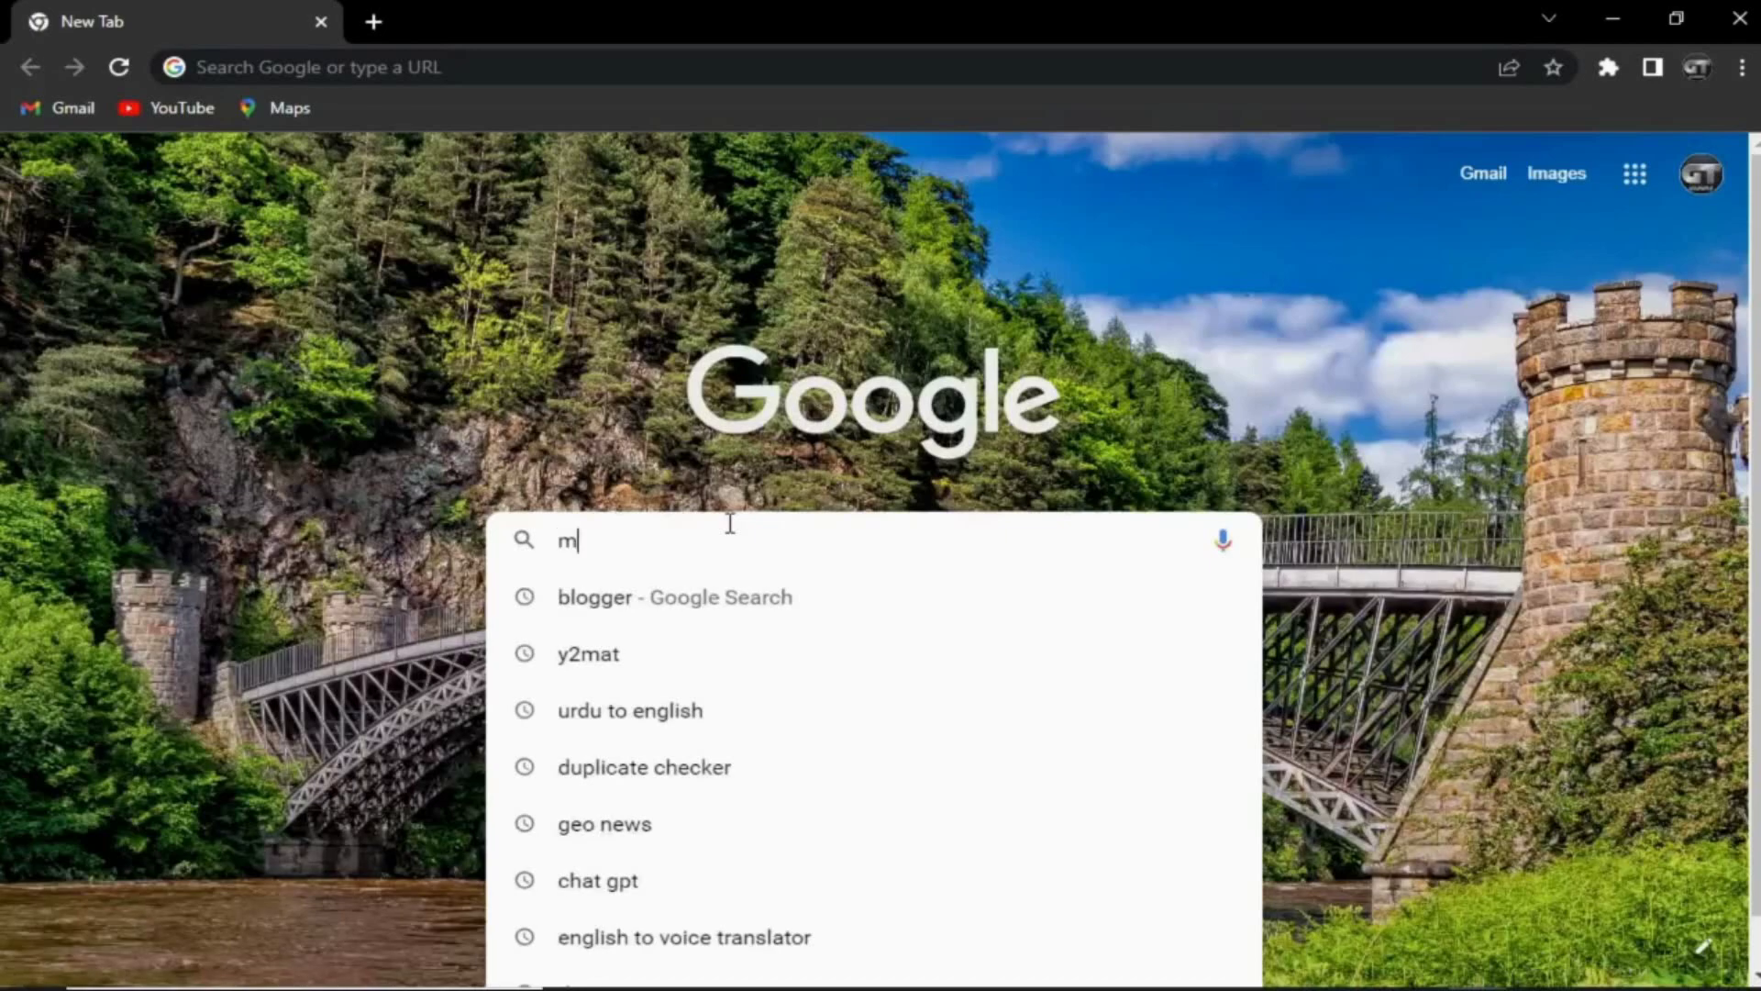
type("icros")
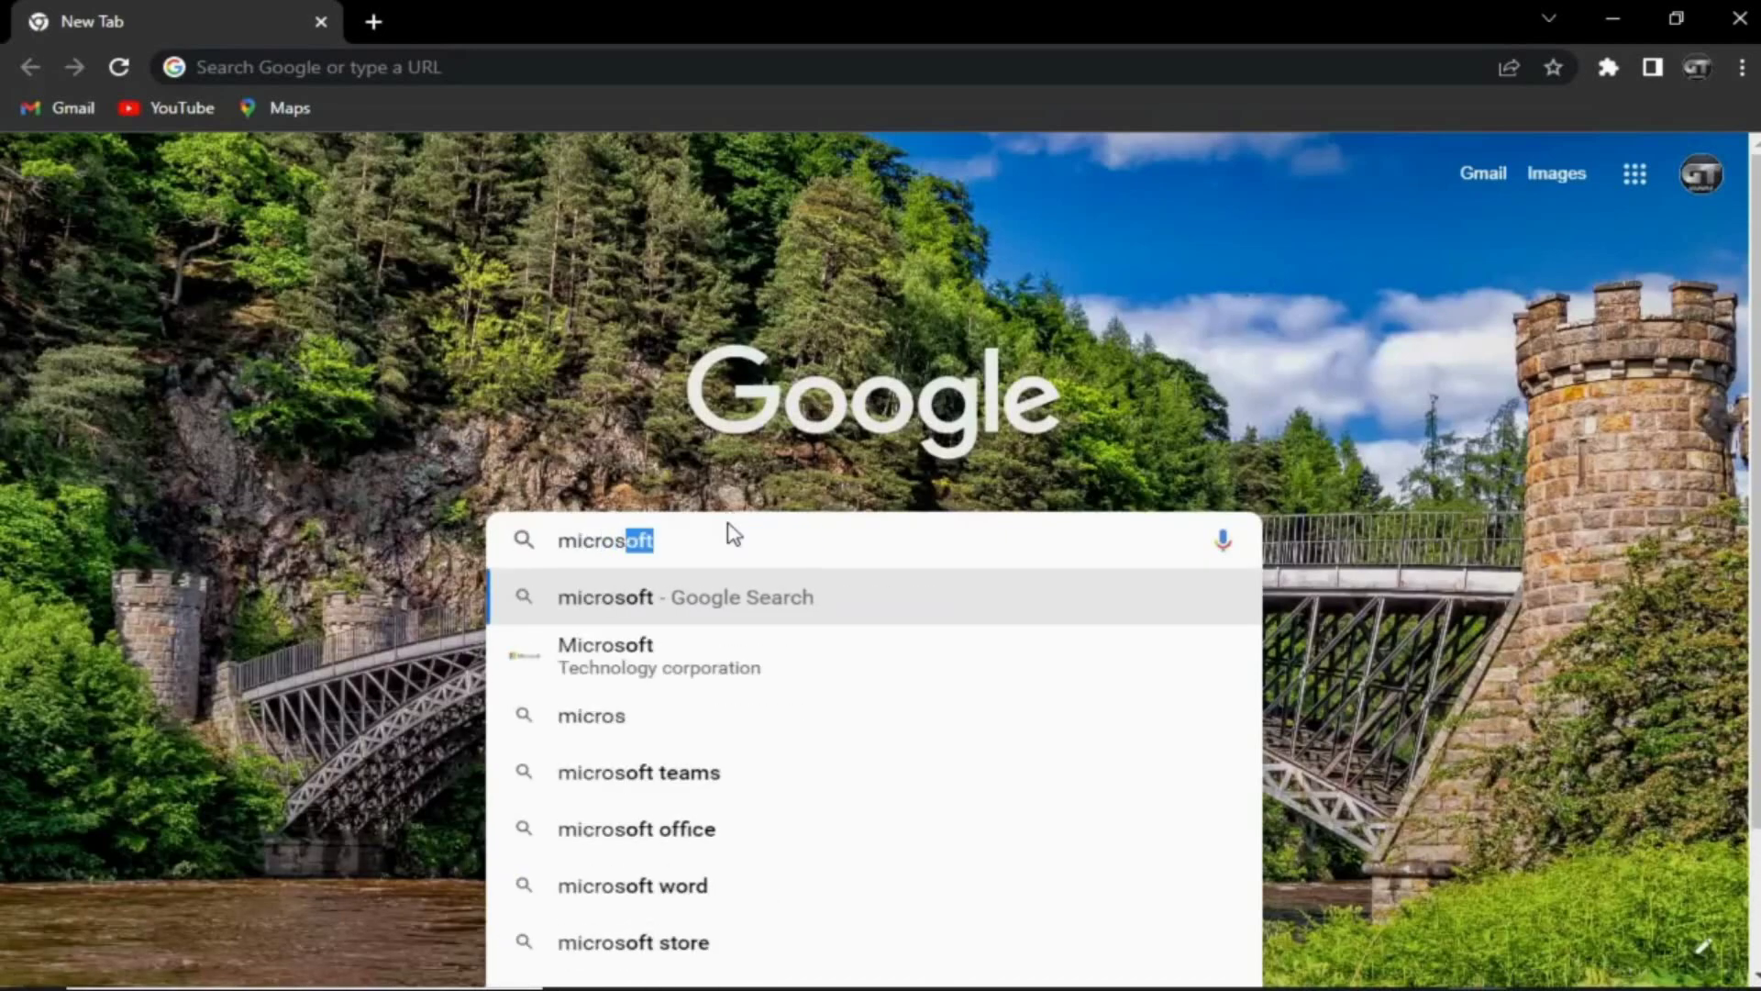
type("oft net")
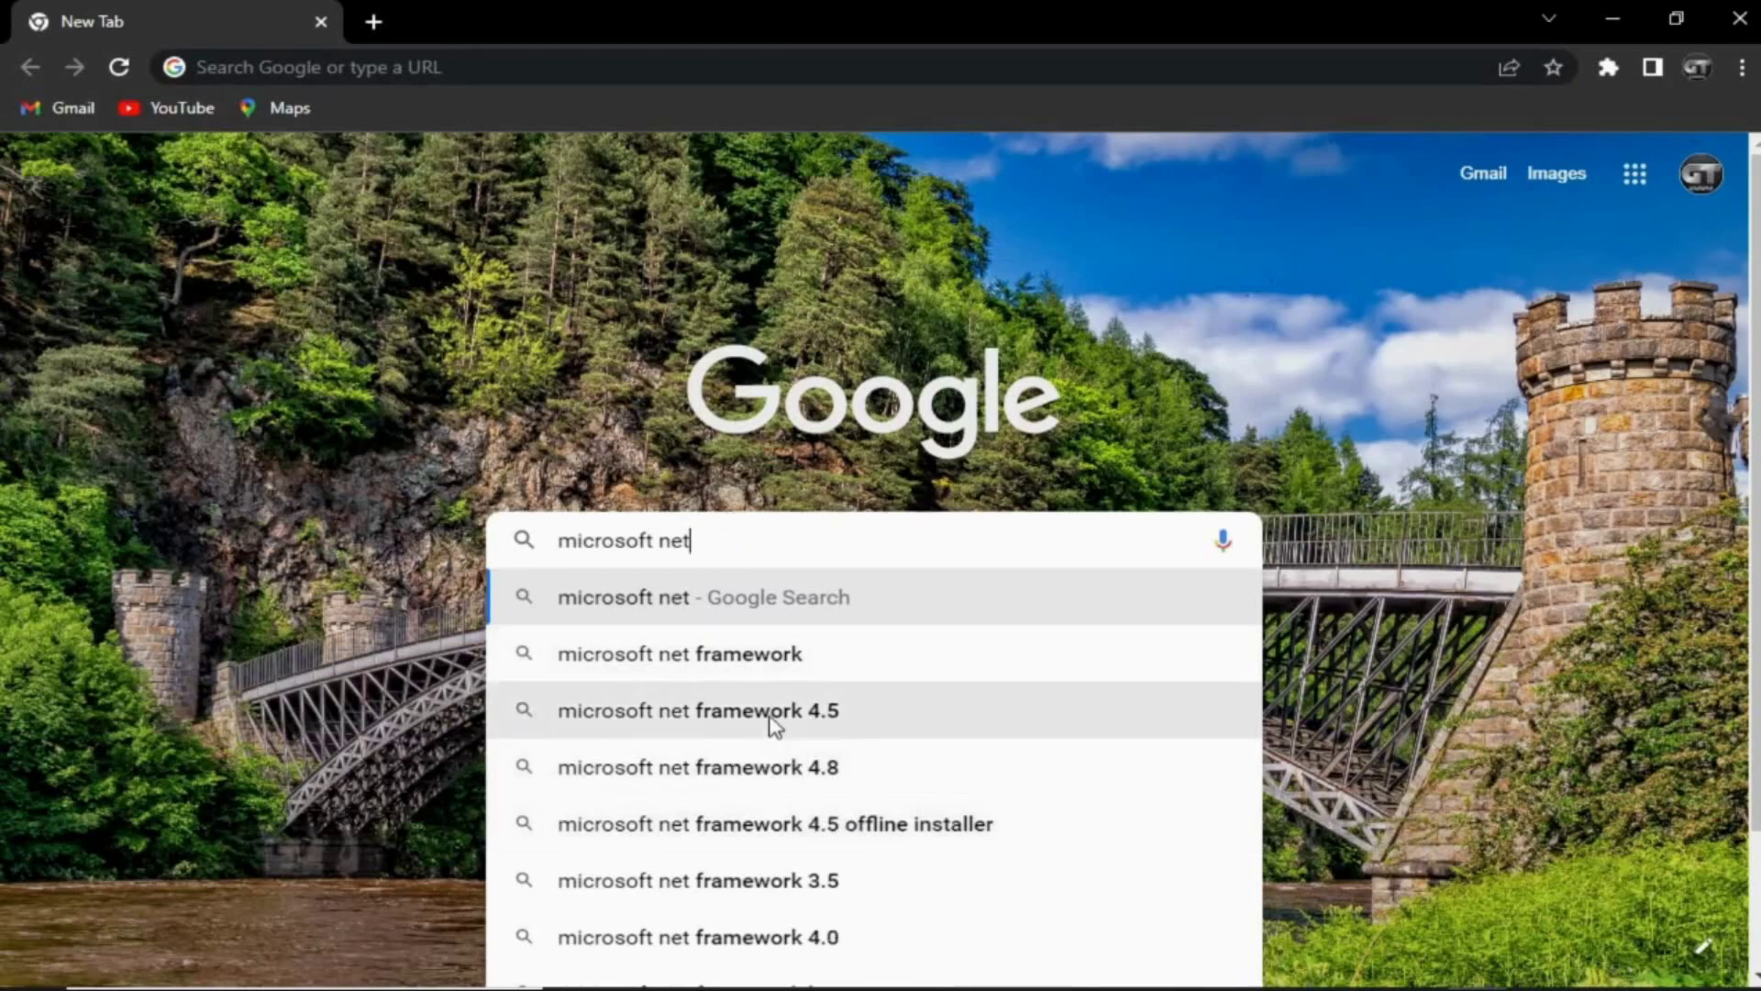
left_click(842, 666)
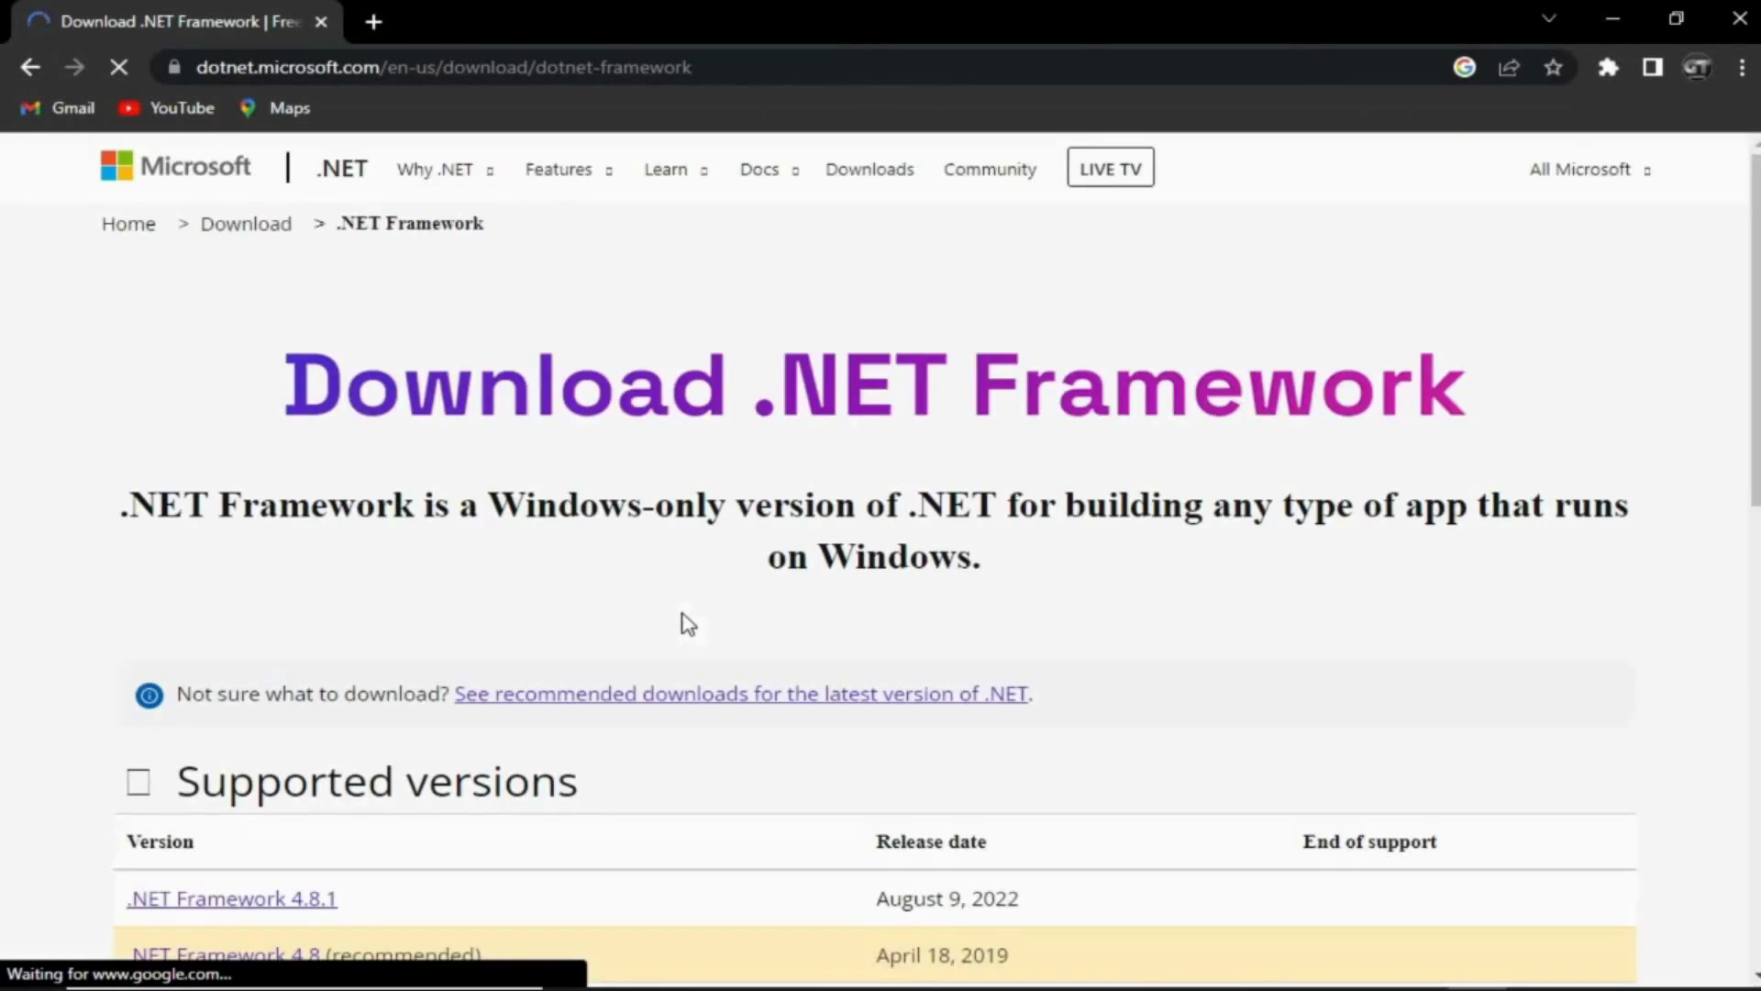
Step: Open the .NET Framework 4.8 (recommended) link from the Supported versions table
scroll(1266, 617, "down", 1)
scroll(1266, 618, "down", 3)
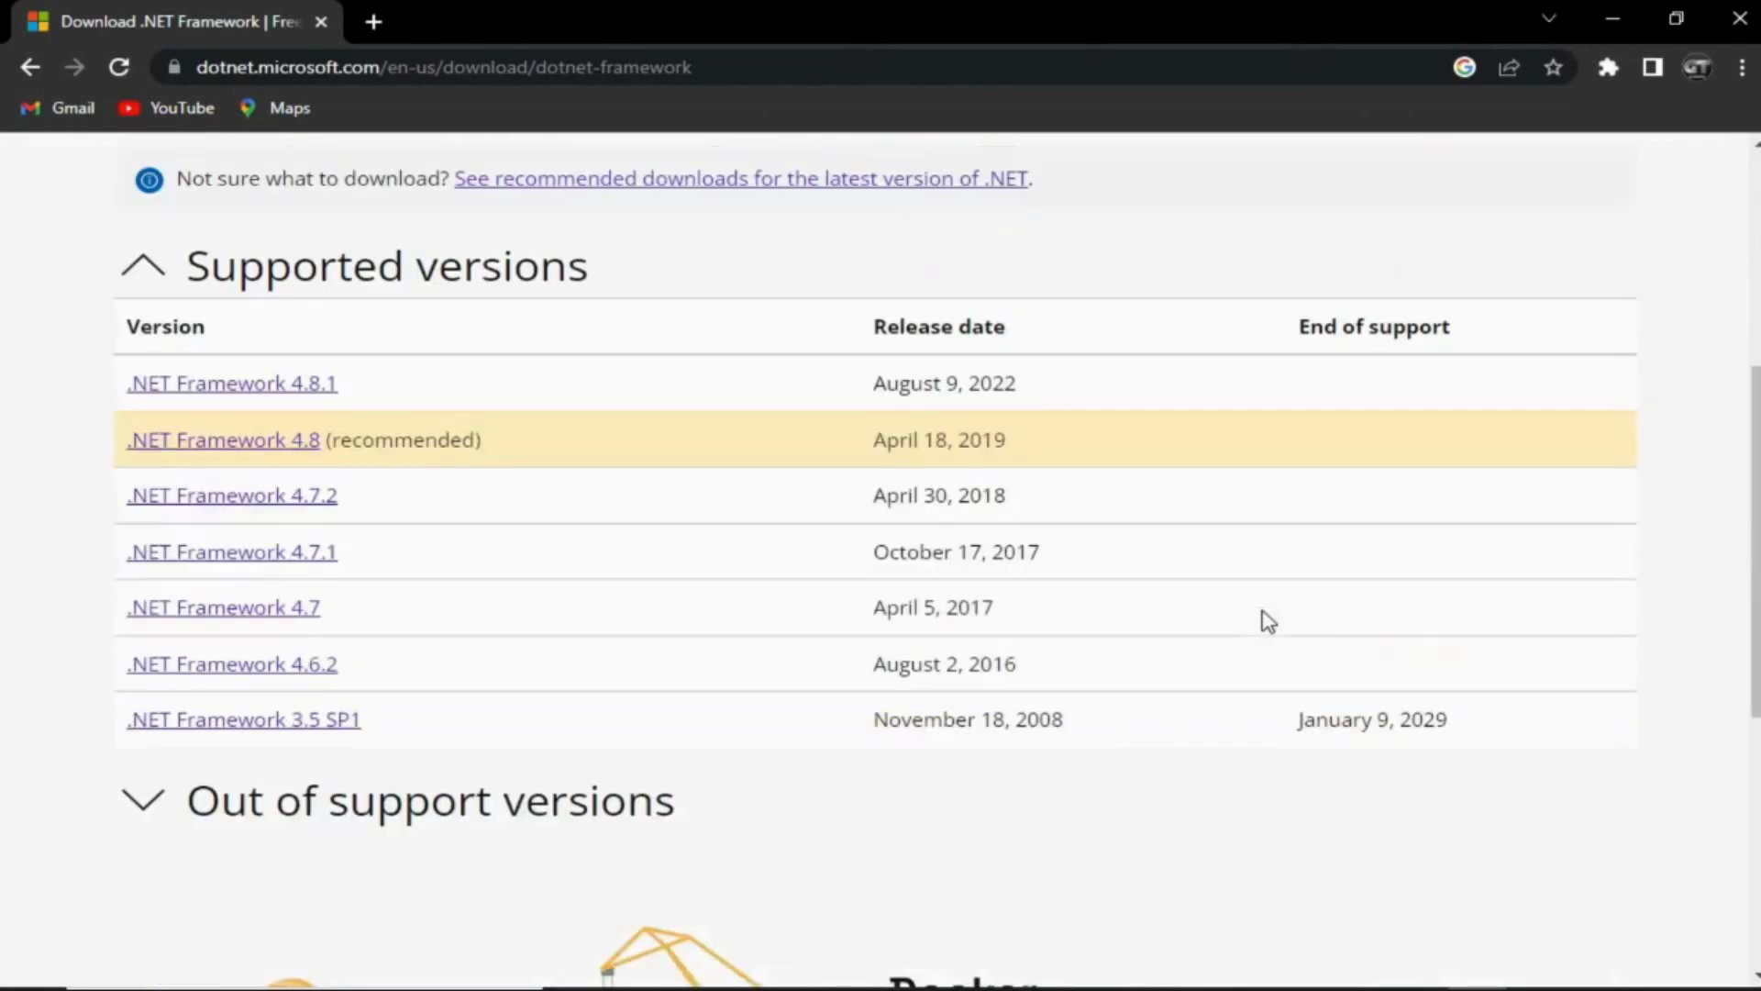
left_click_drag(32, 345, 601, 719)
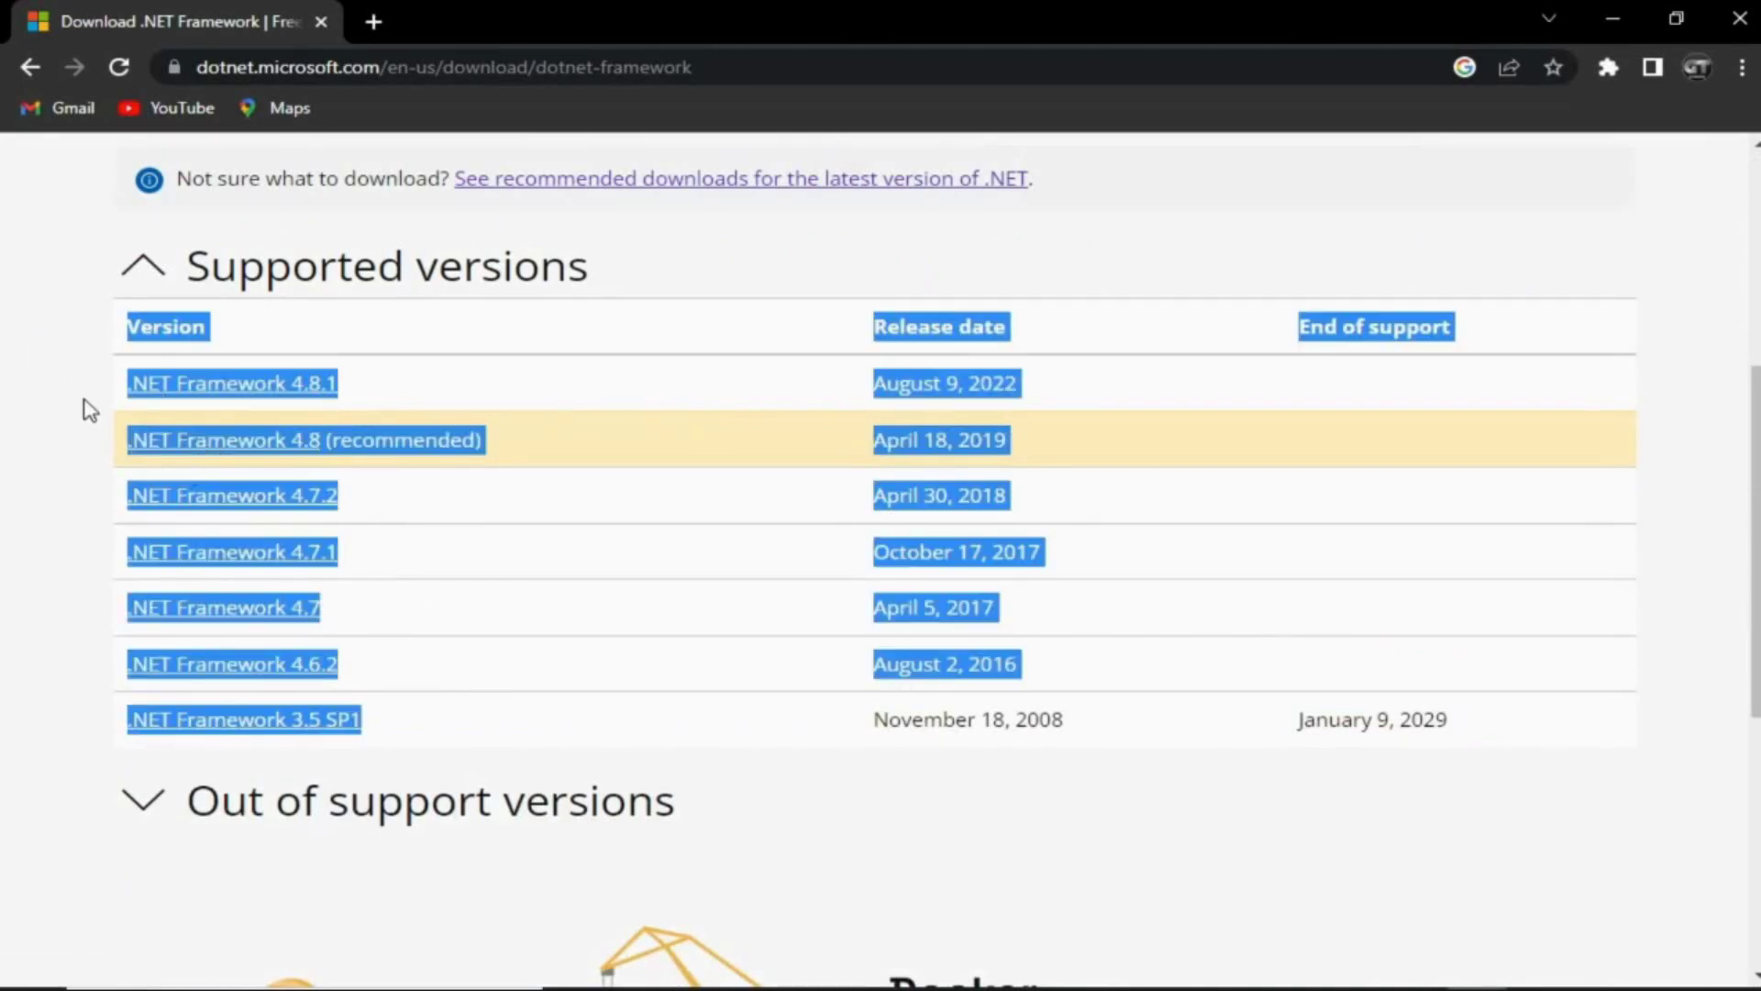
left_click(5, 379)
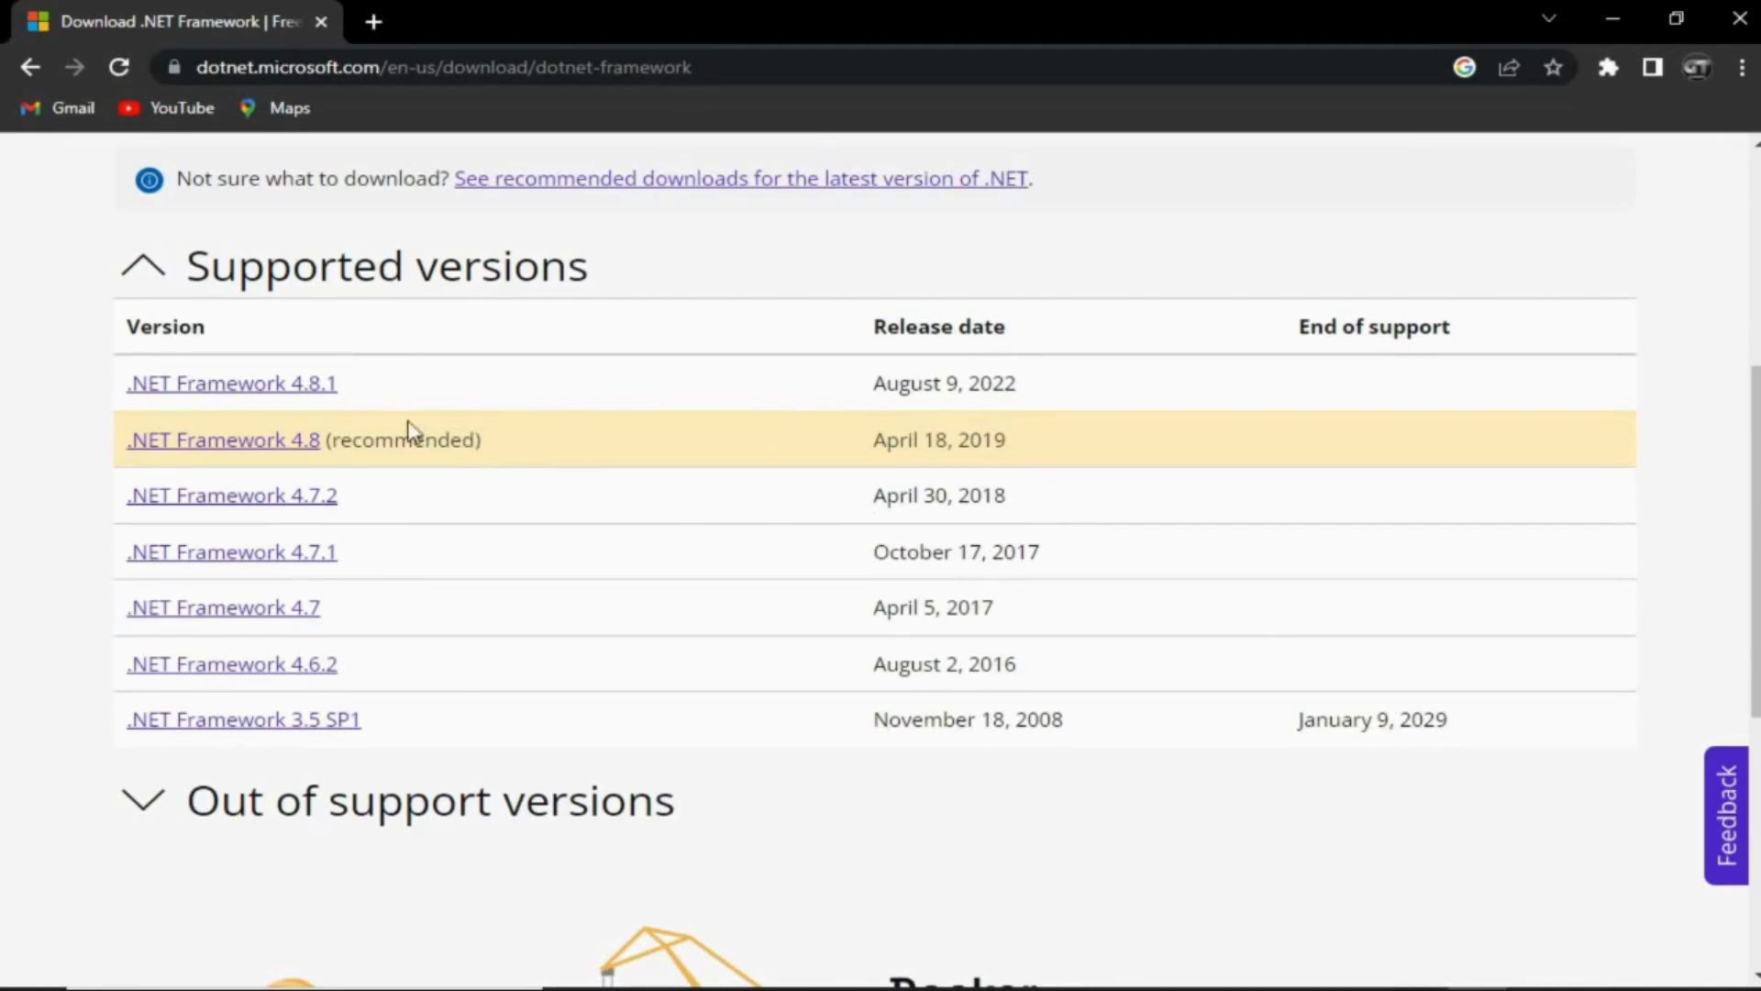
left_click(307, 455)
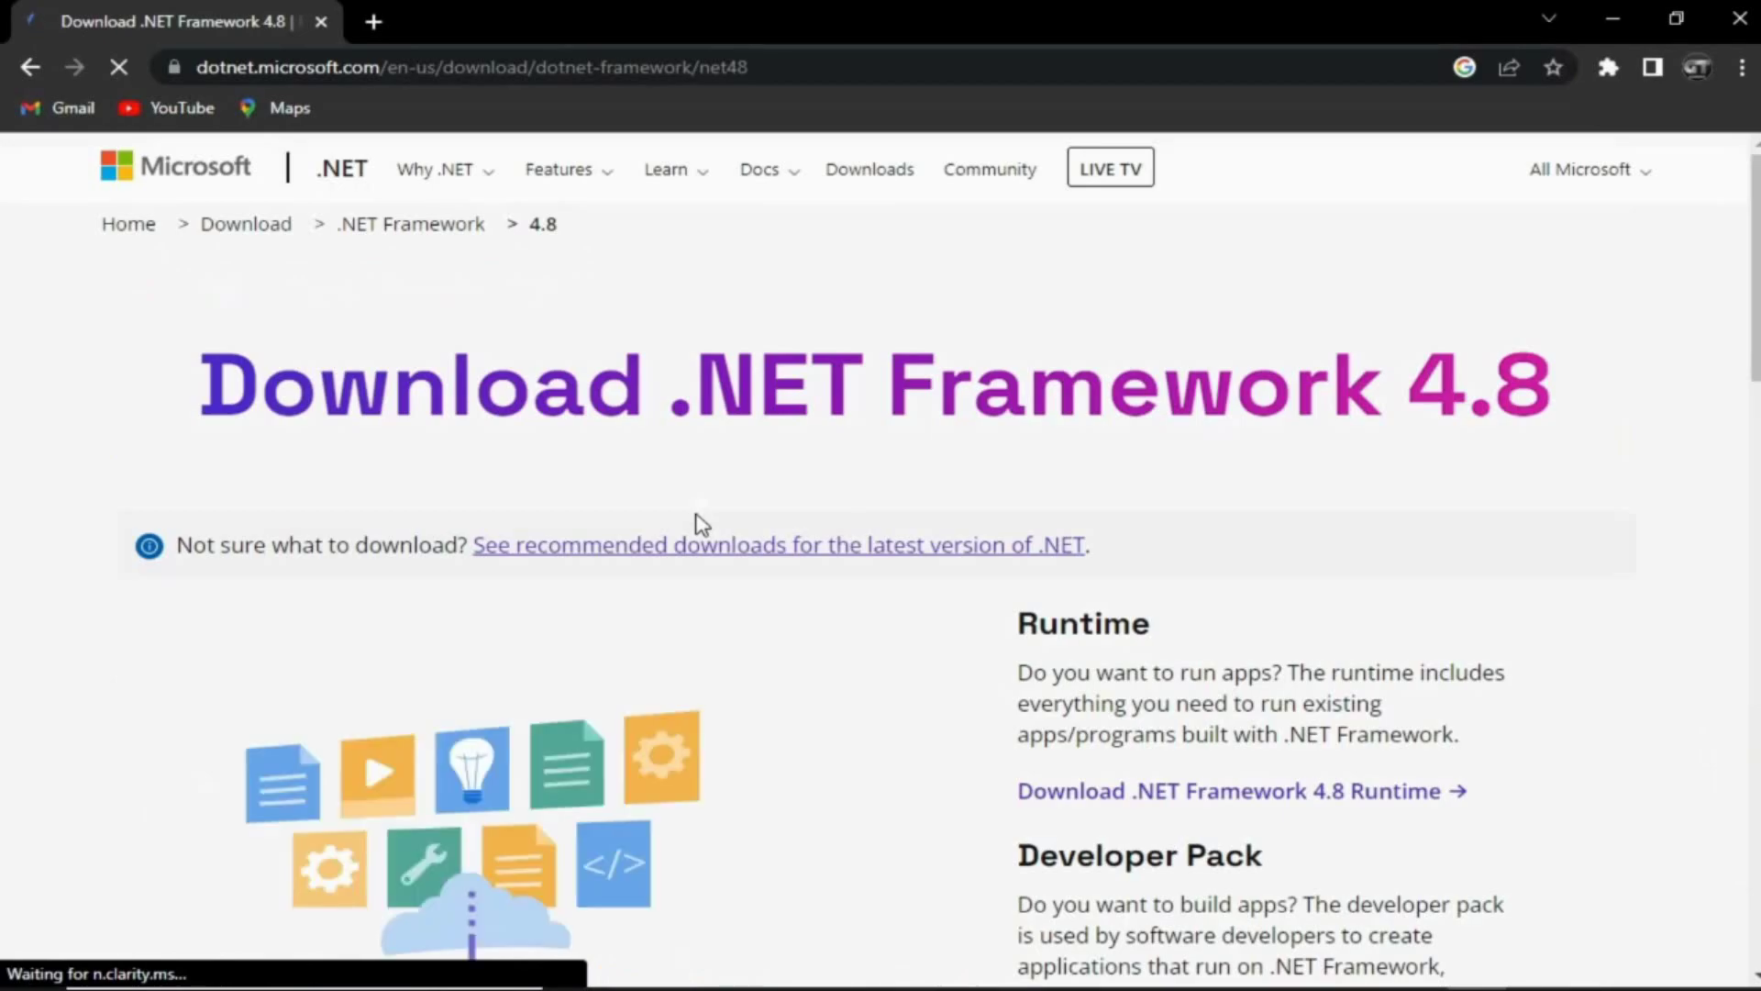
Step: Check the recommended downloads, return to the 4.8 page, and download the .NET Framework 4.8 Runtime
scroll(775, 342, "down", 4)
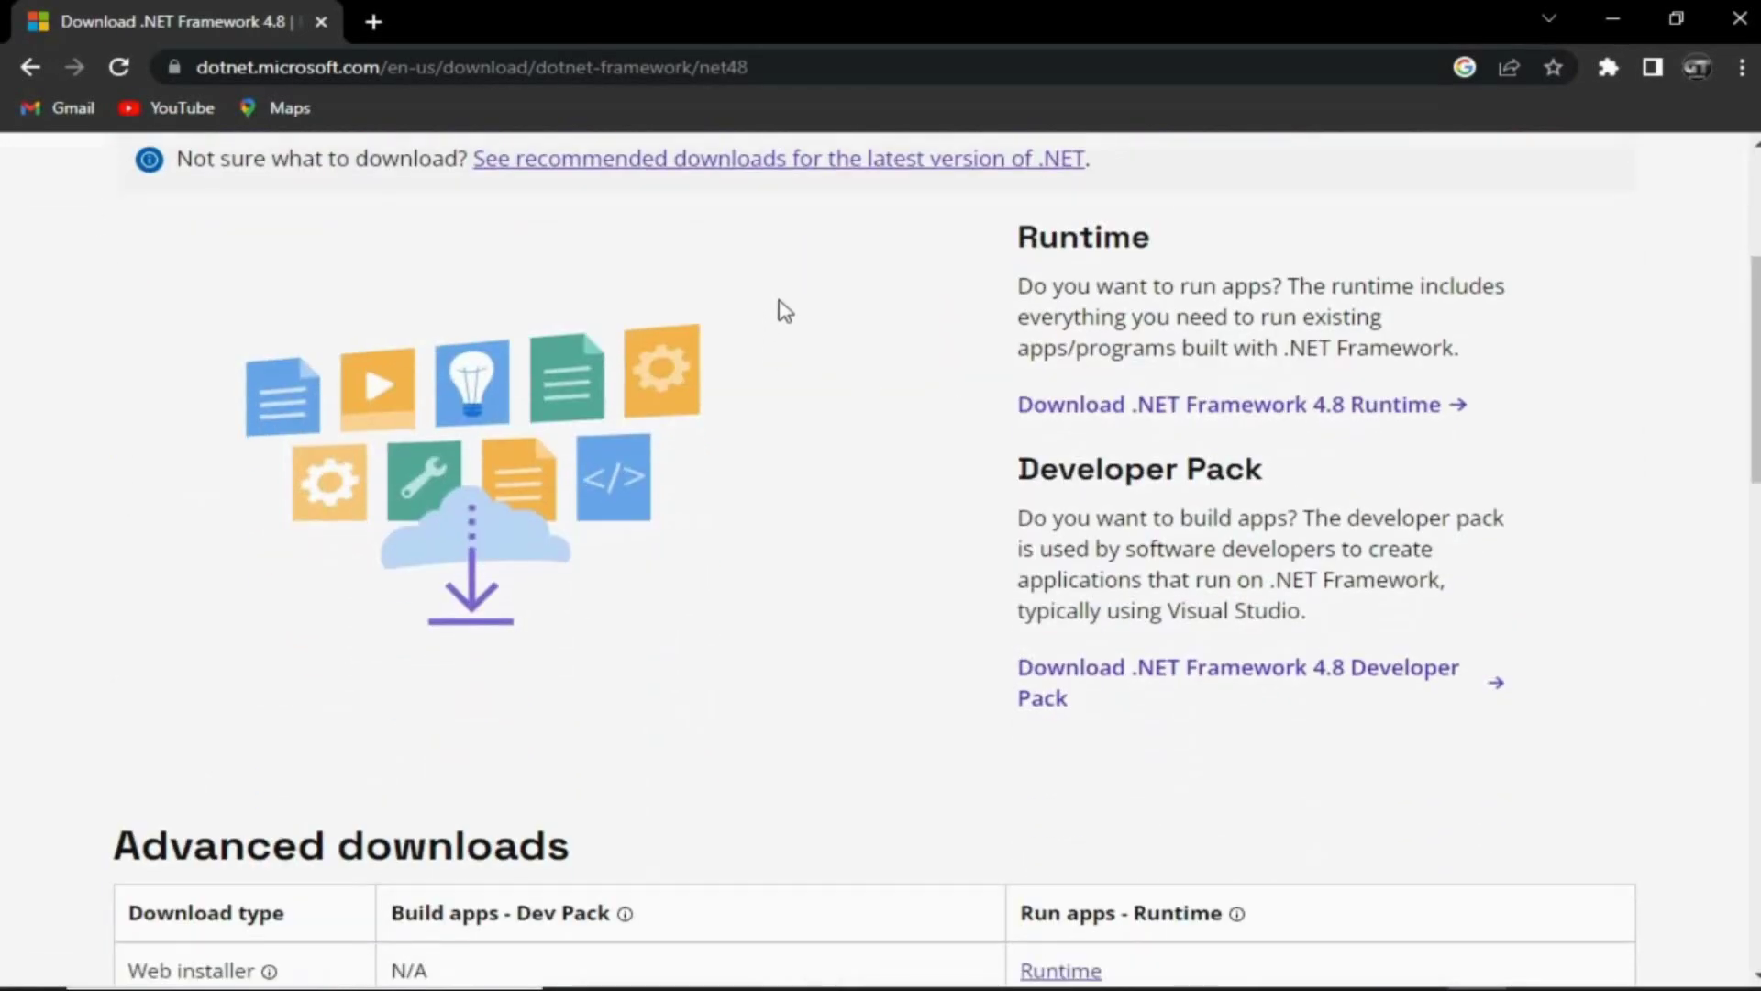
scroll(784, 310, "up", 3)
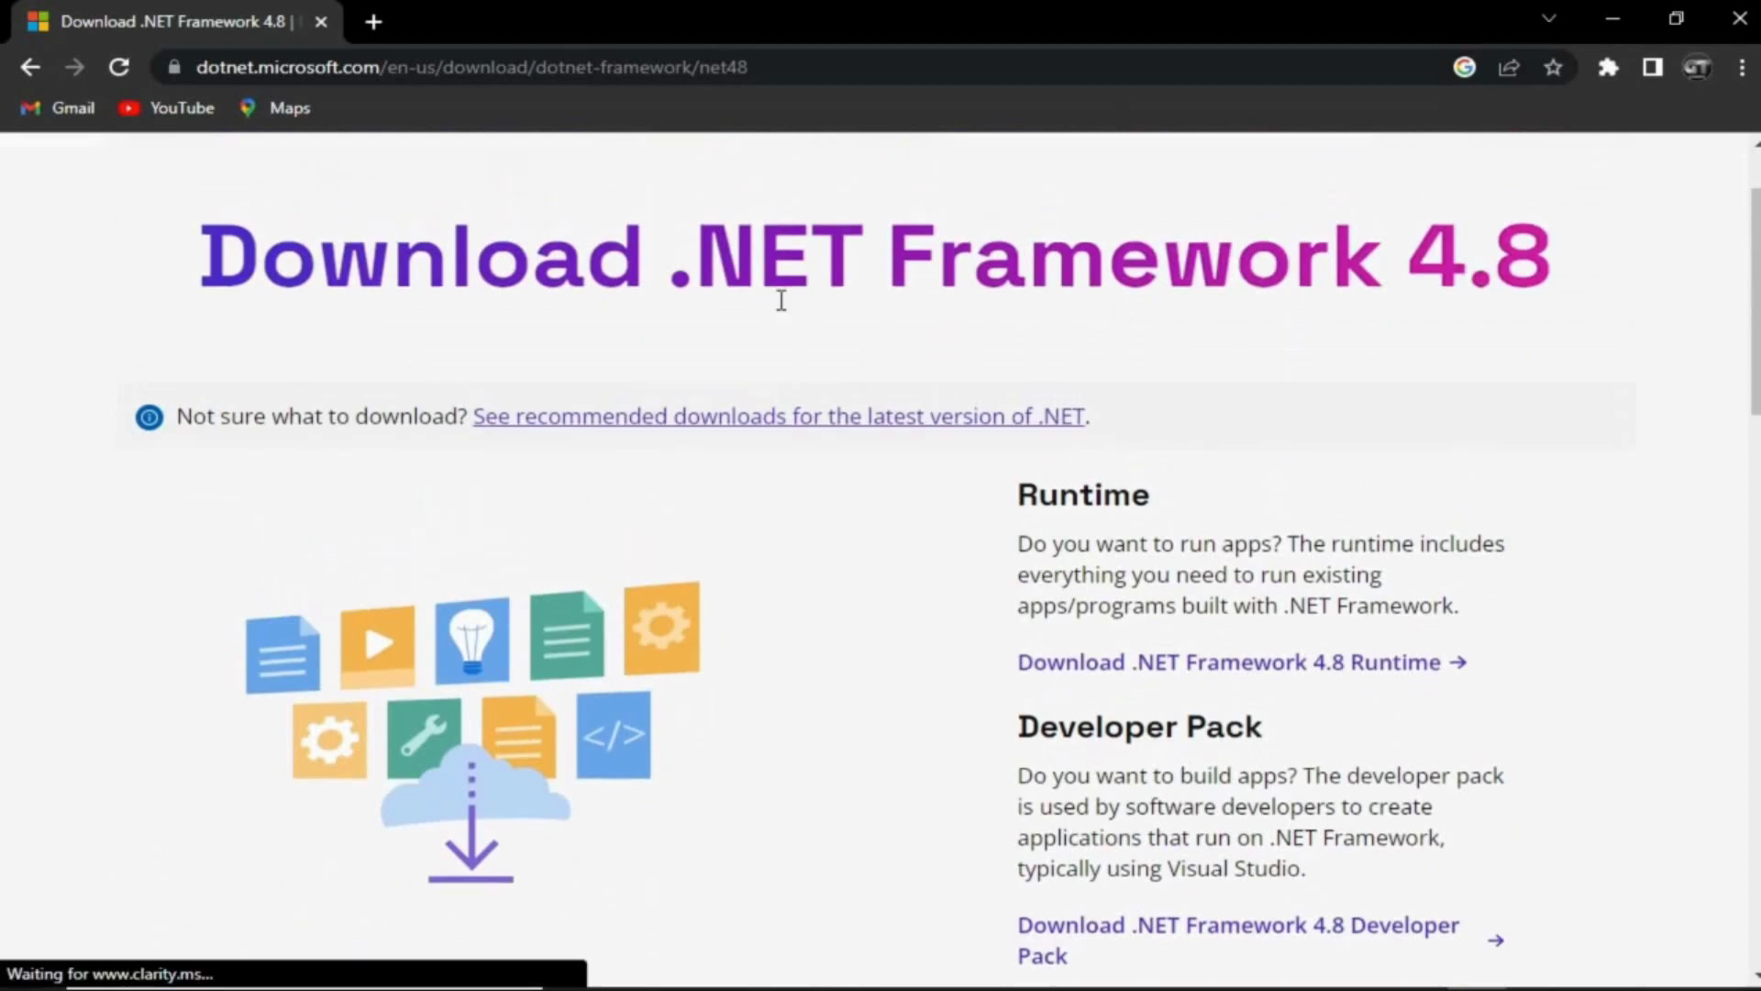
left_click(987, 422)
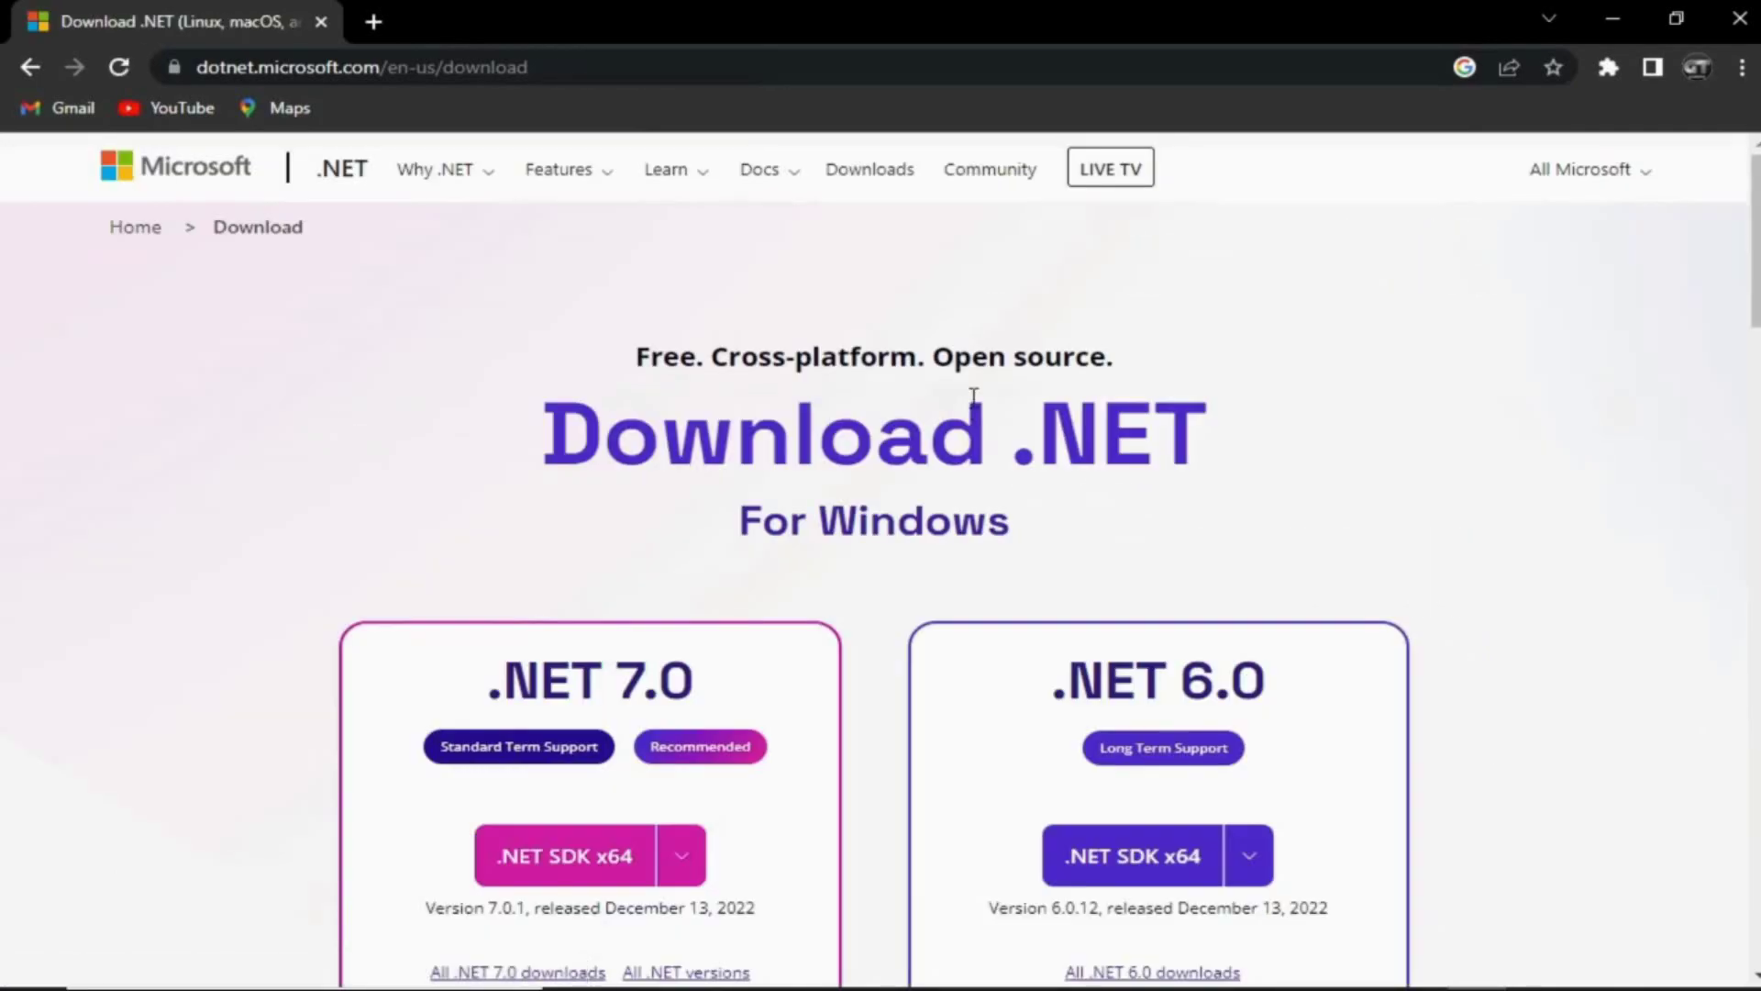
scroll(974, 396, "down", 2)
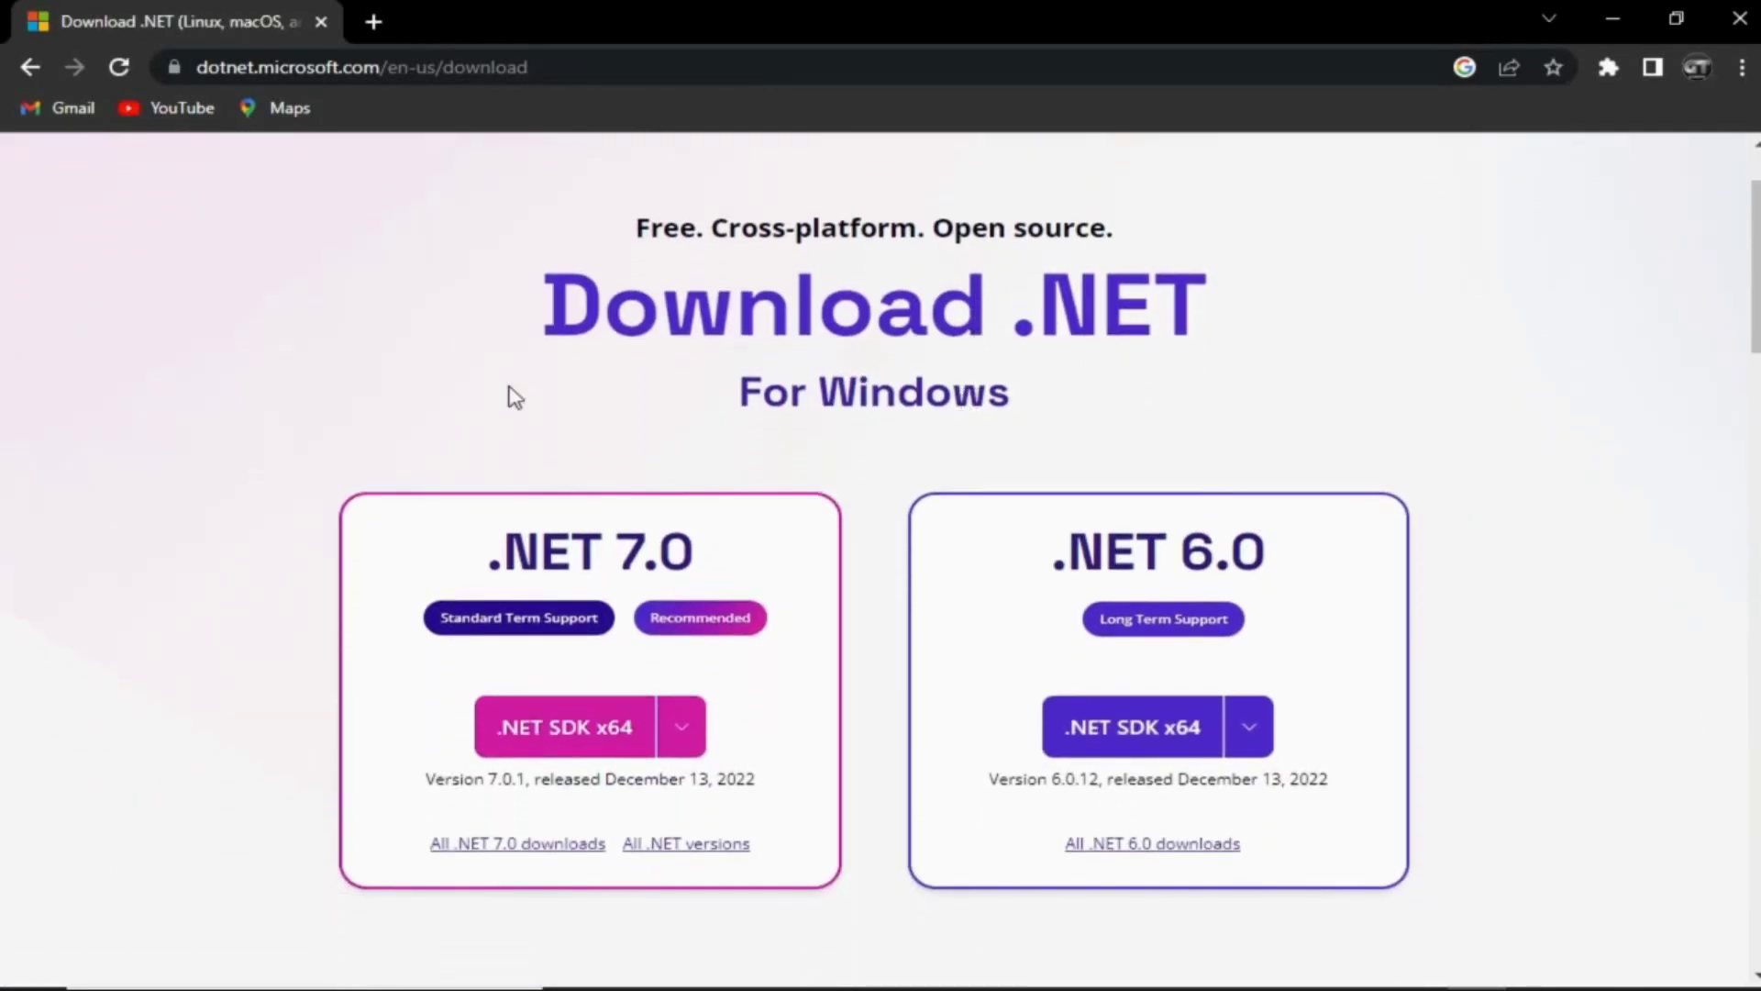
left_click(31, 67)
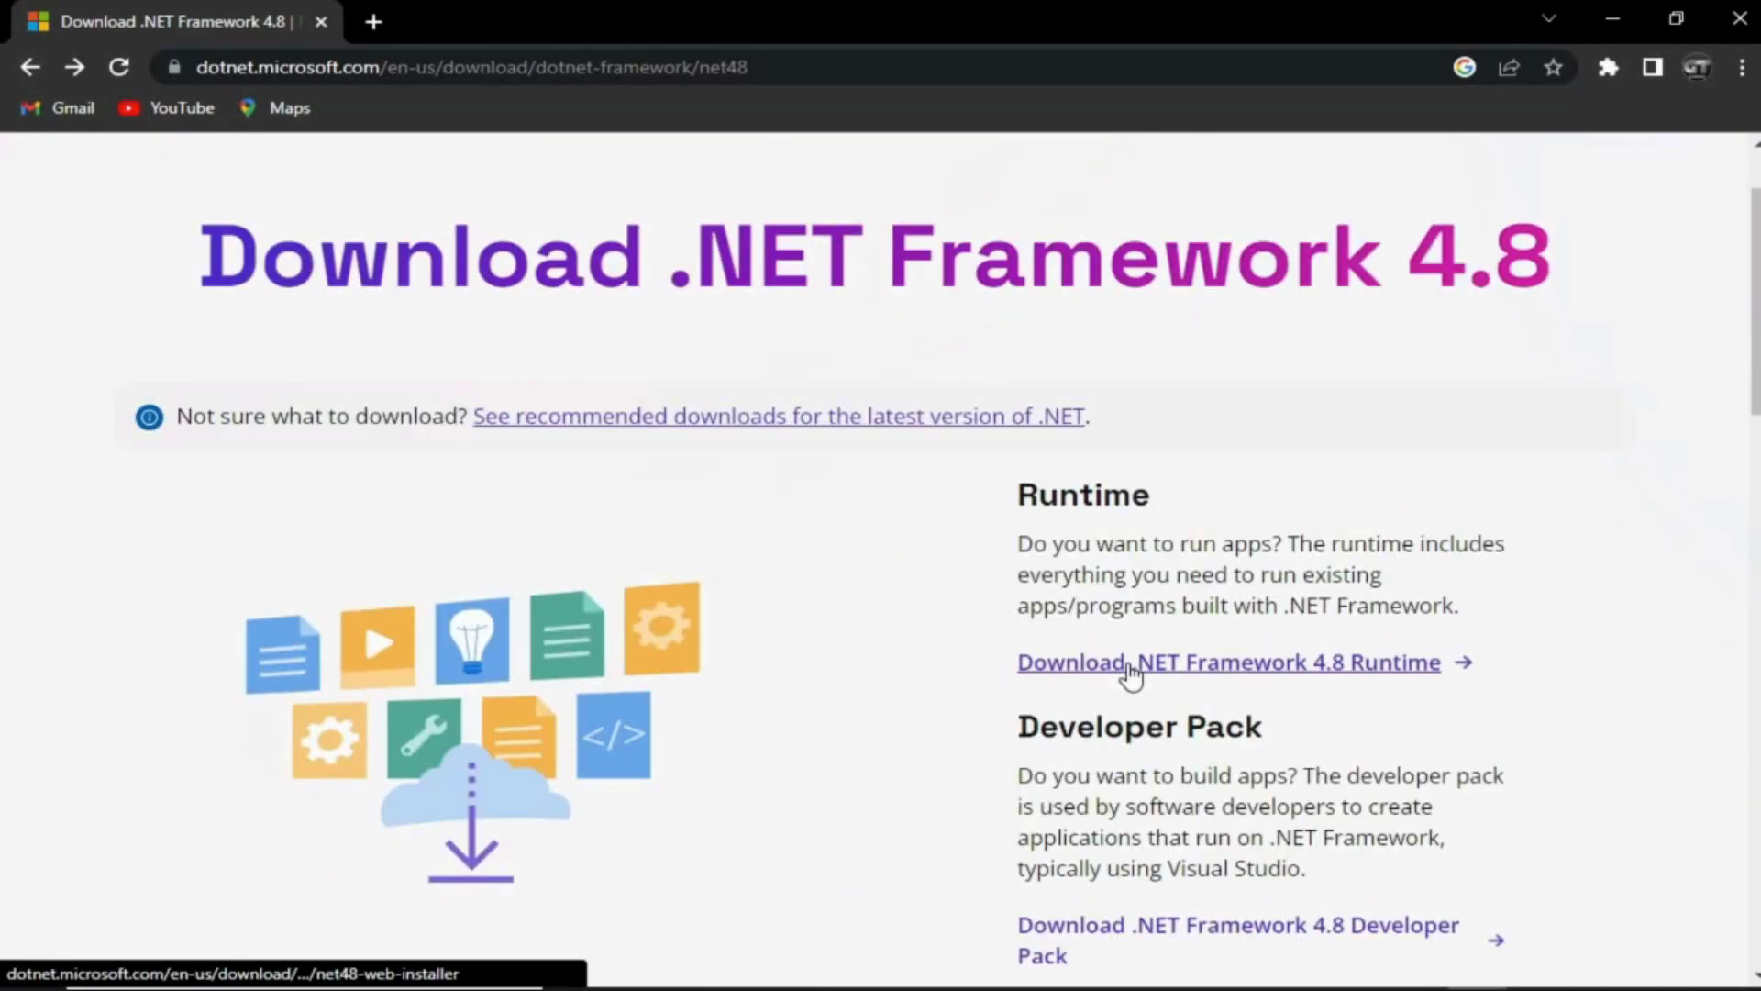
scroll(1193, 587, "down", 3)
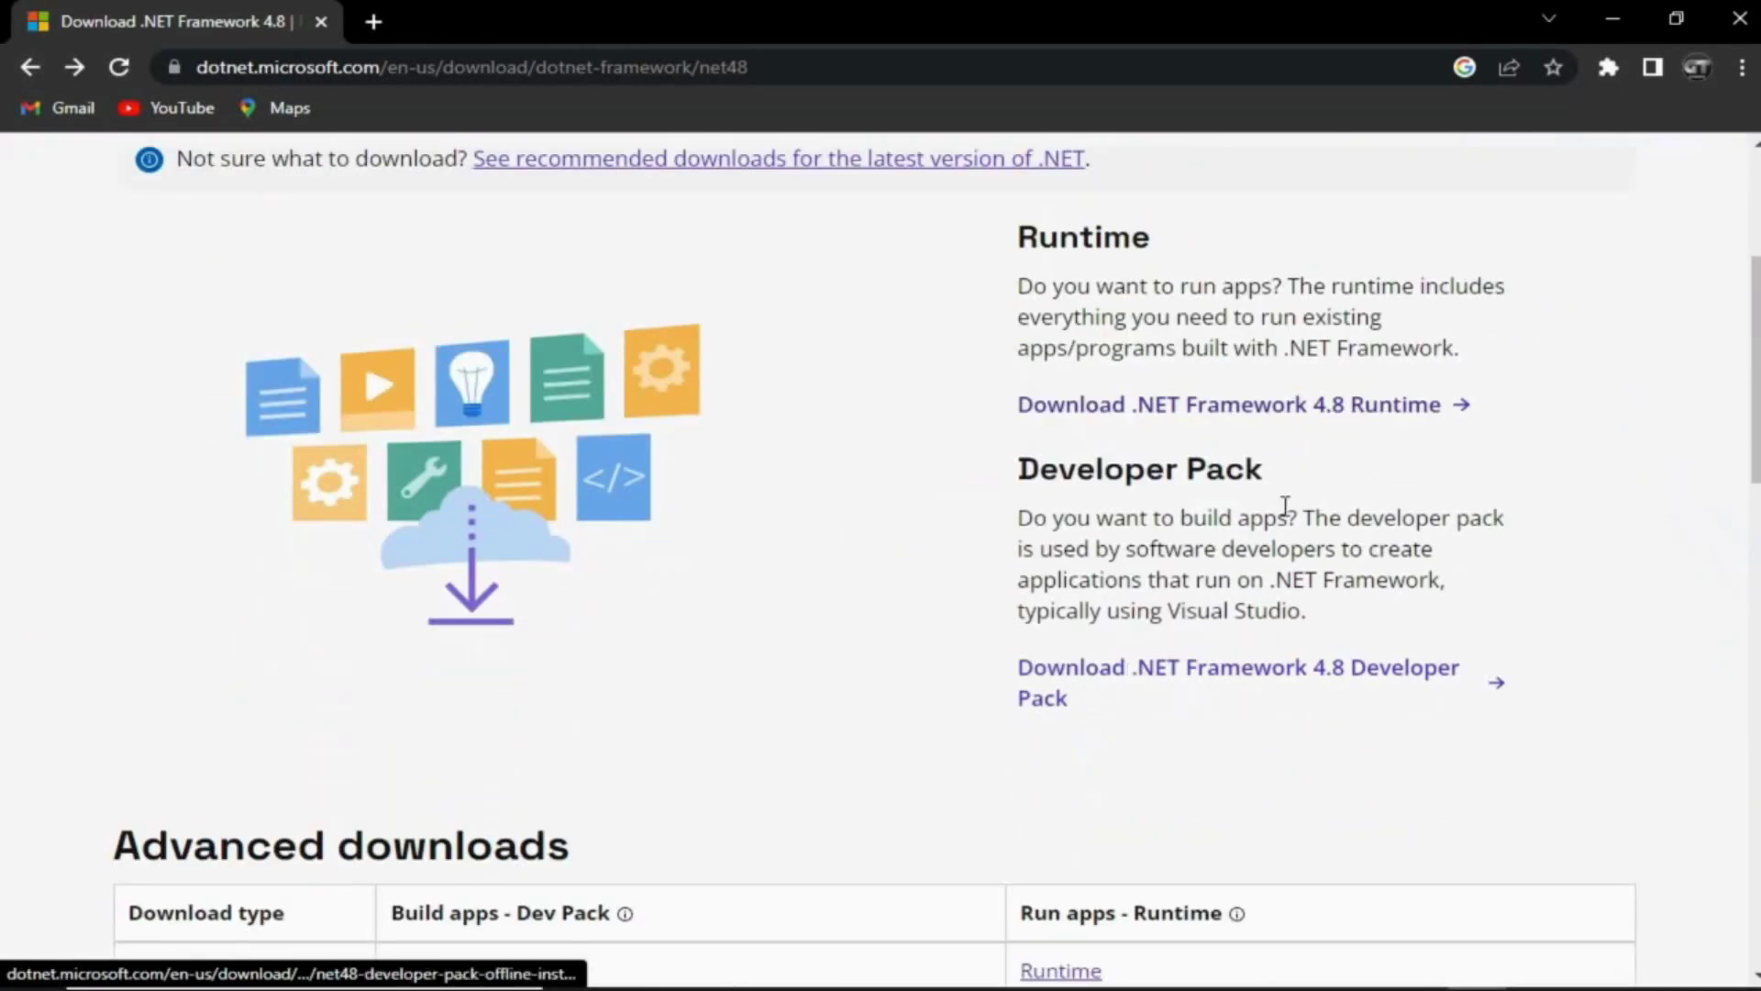
left_click(1392, 406)
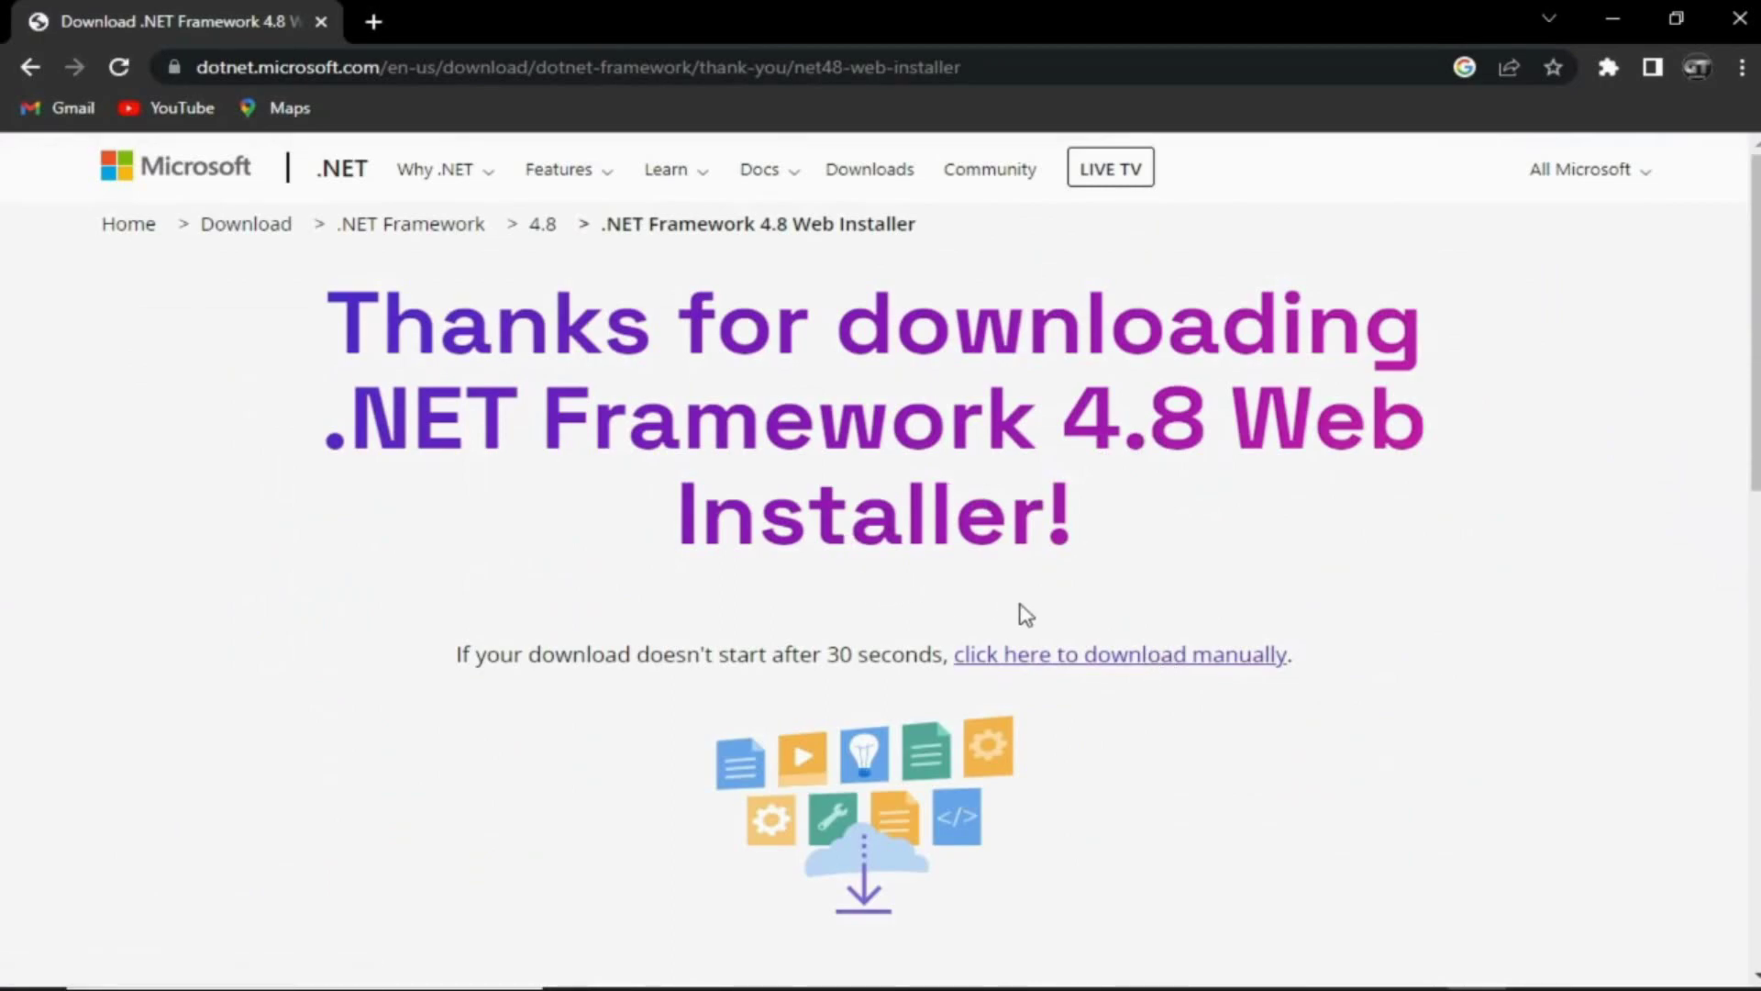
Step: Retry the ndp48-web download manually, cancelling the Free Download Manager and Save As prompts
scroll(1243, 501, "down", 3)
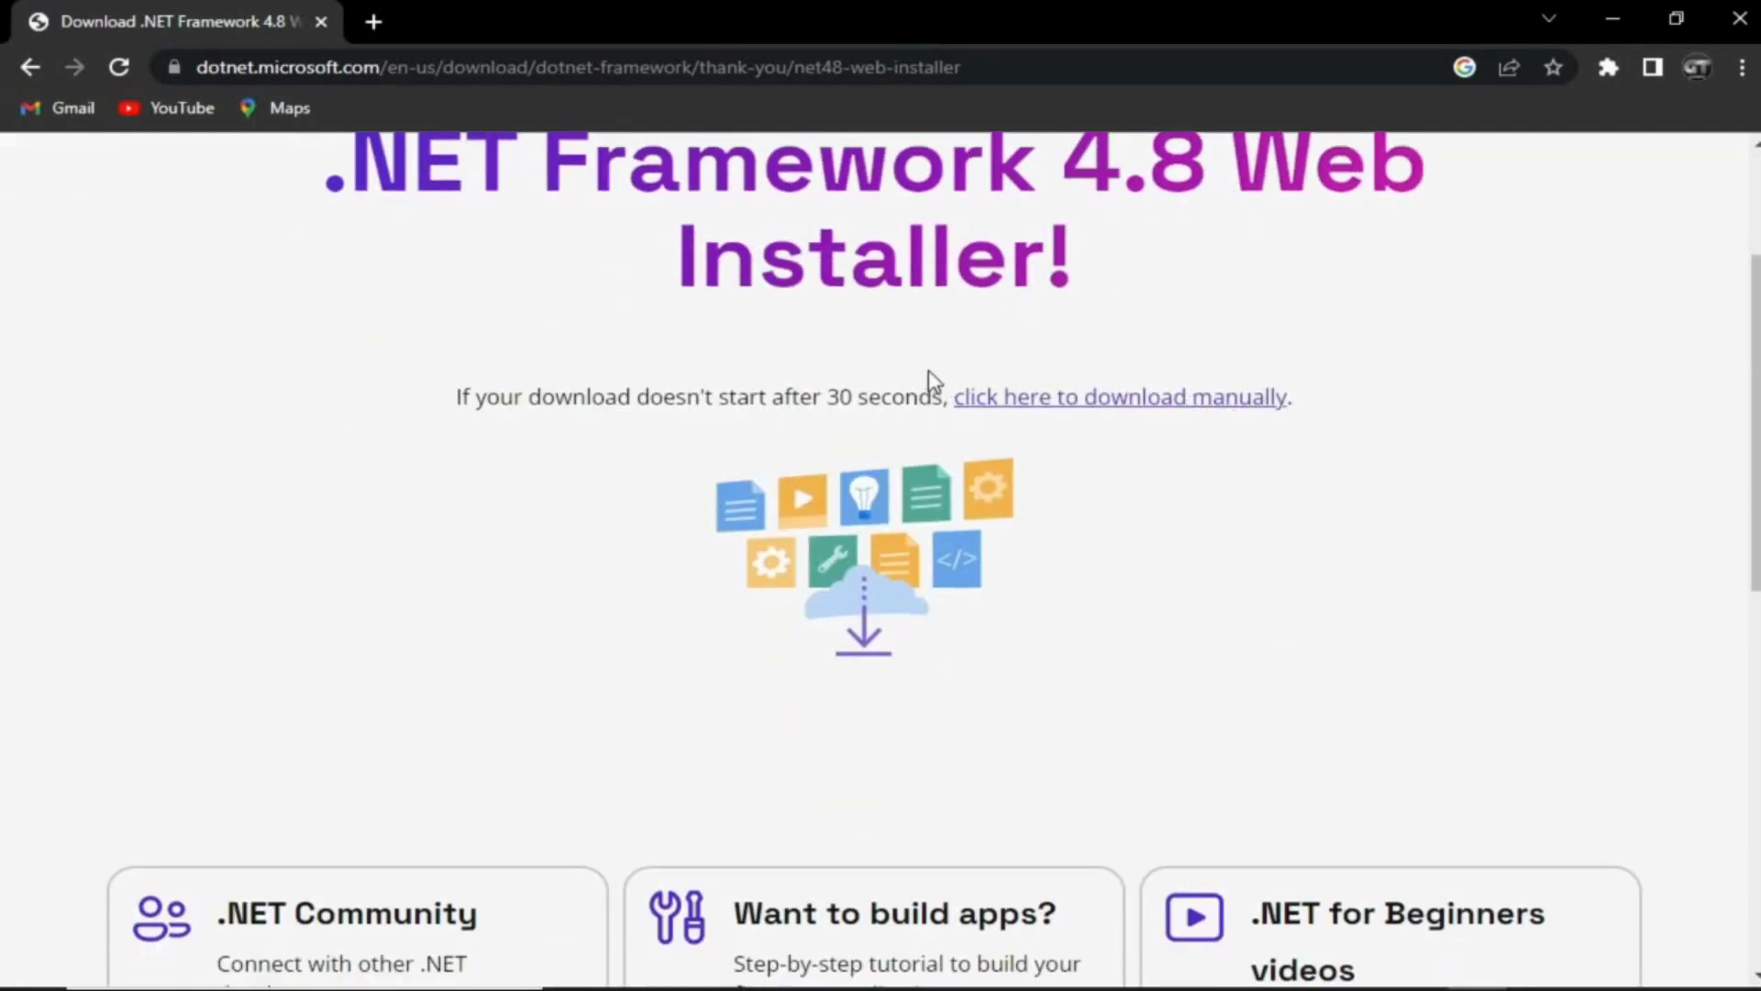
left_click(1163, 408)
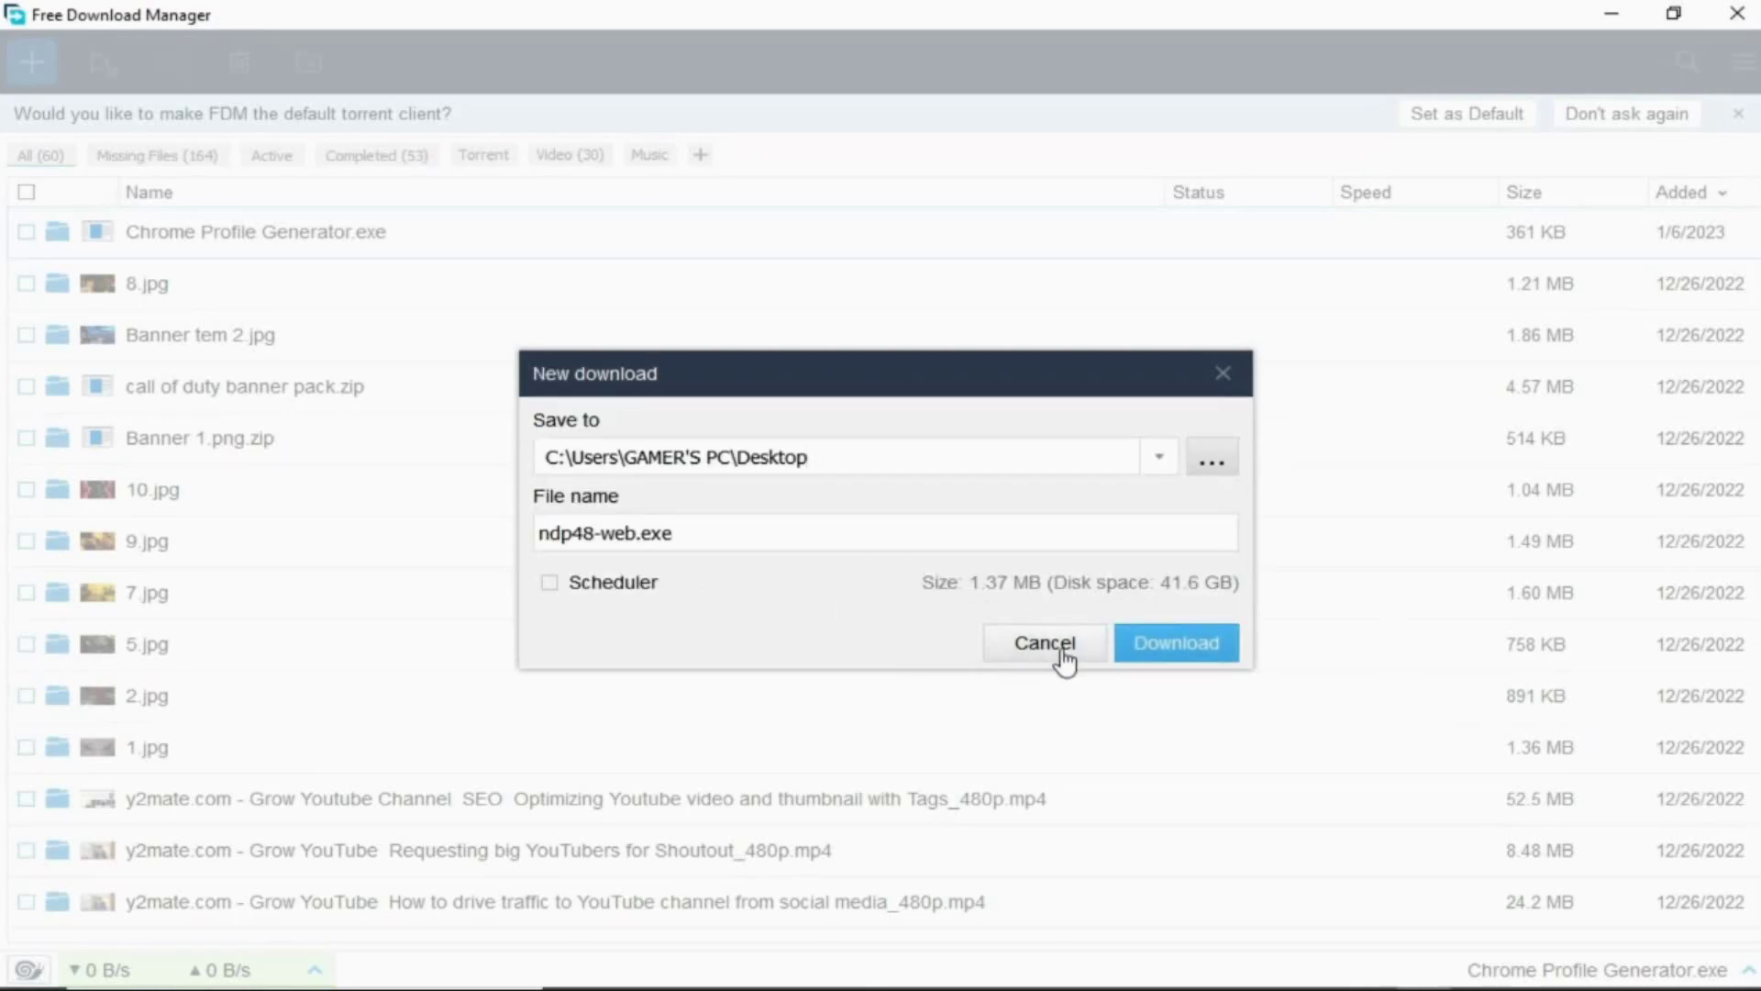
left_click(1062, 649)
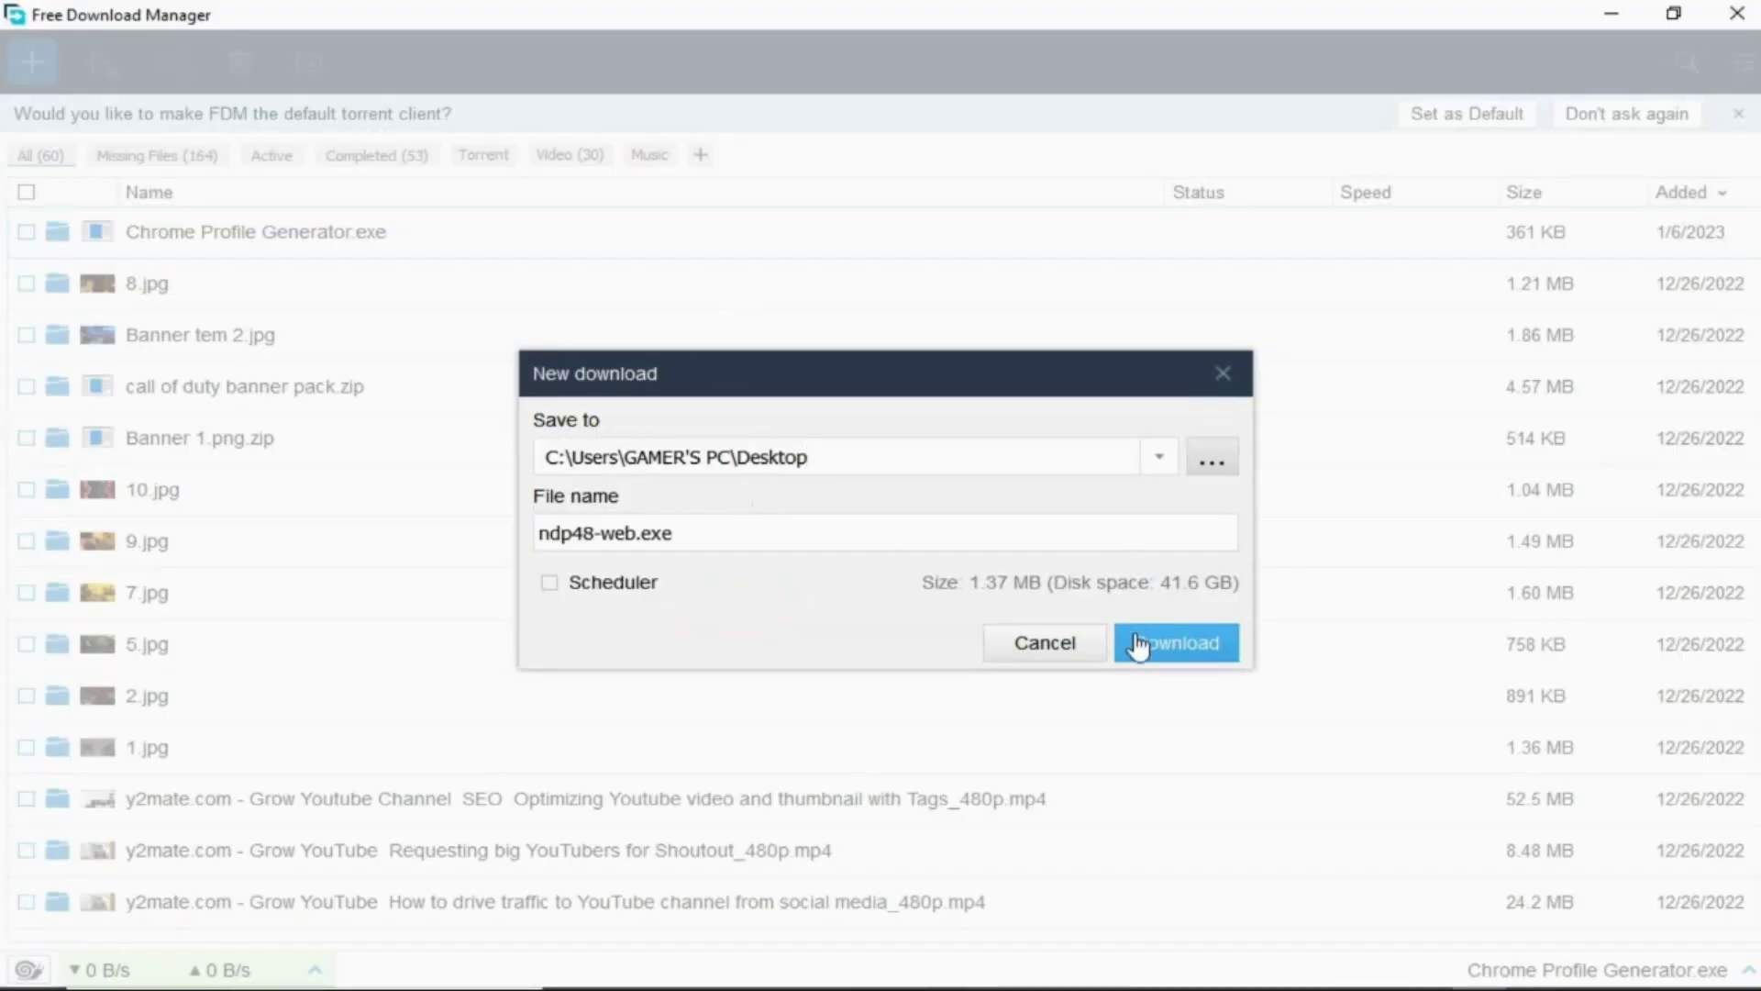
left_click(1050, 653)
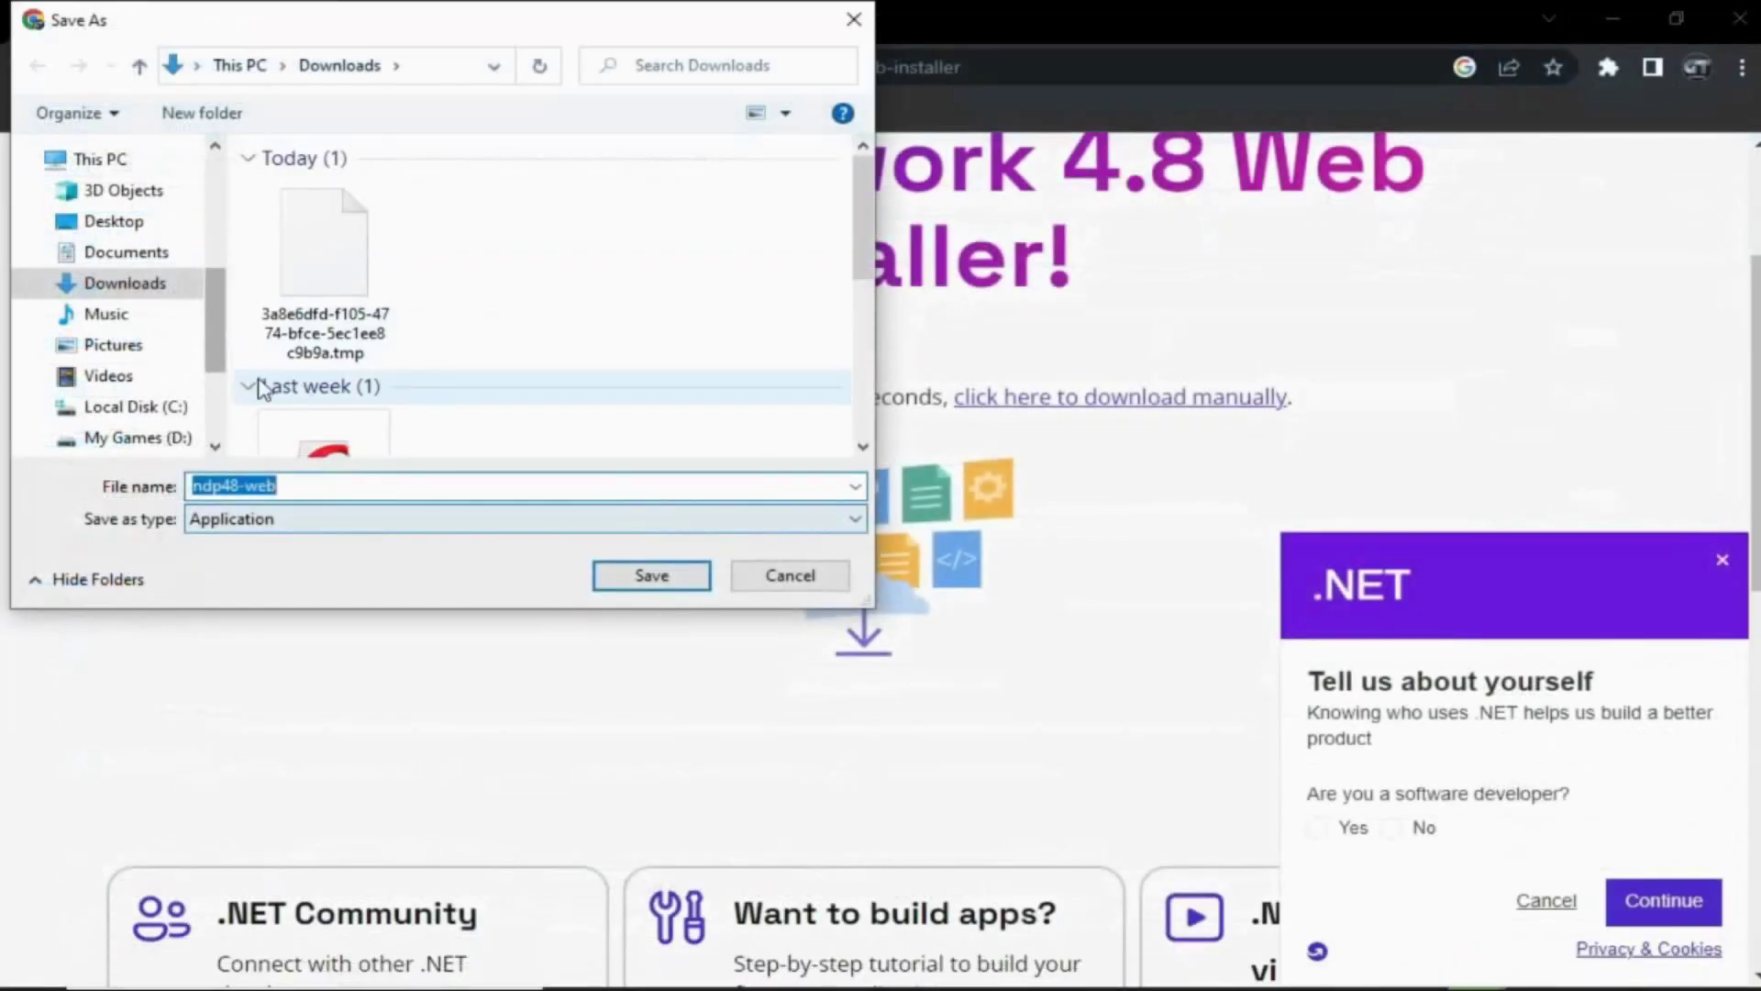
left_click(787, 578)
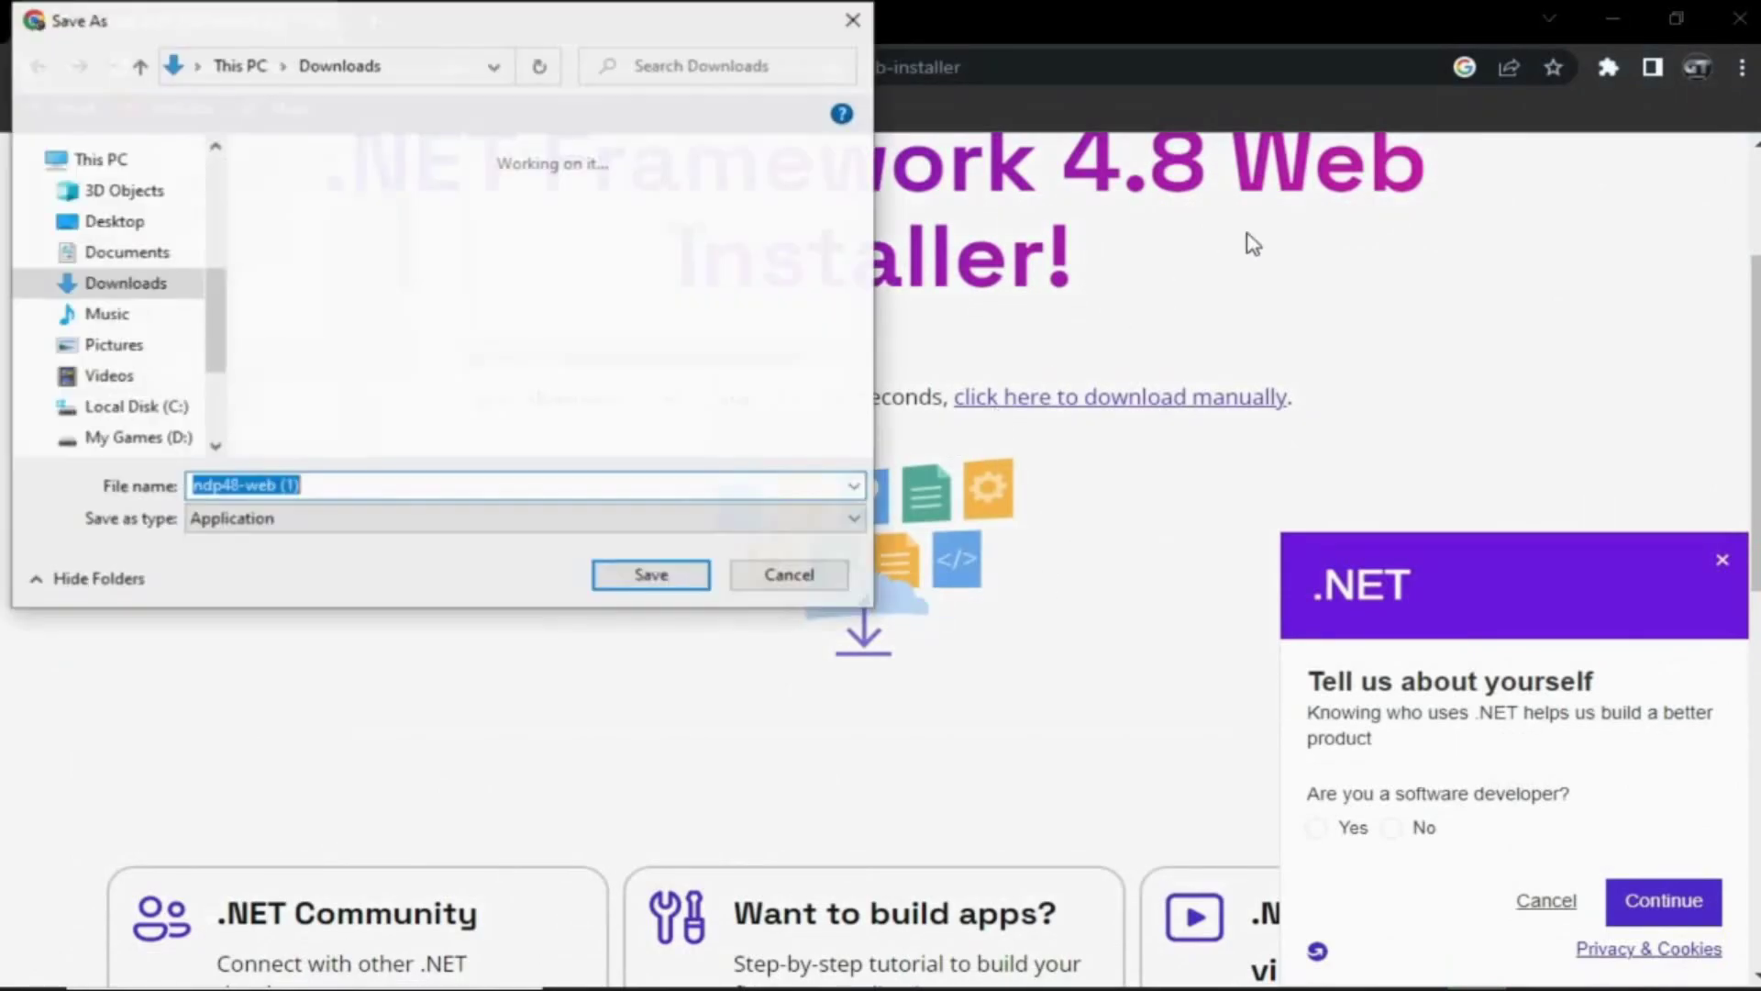
left_click(787, 575)
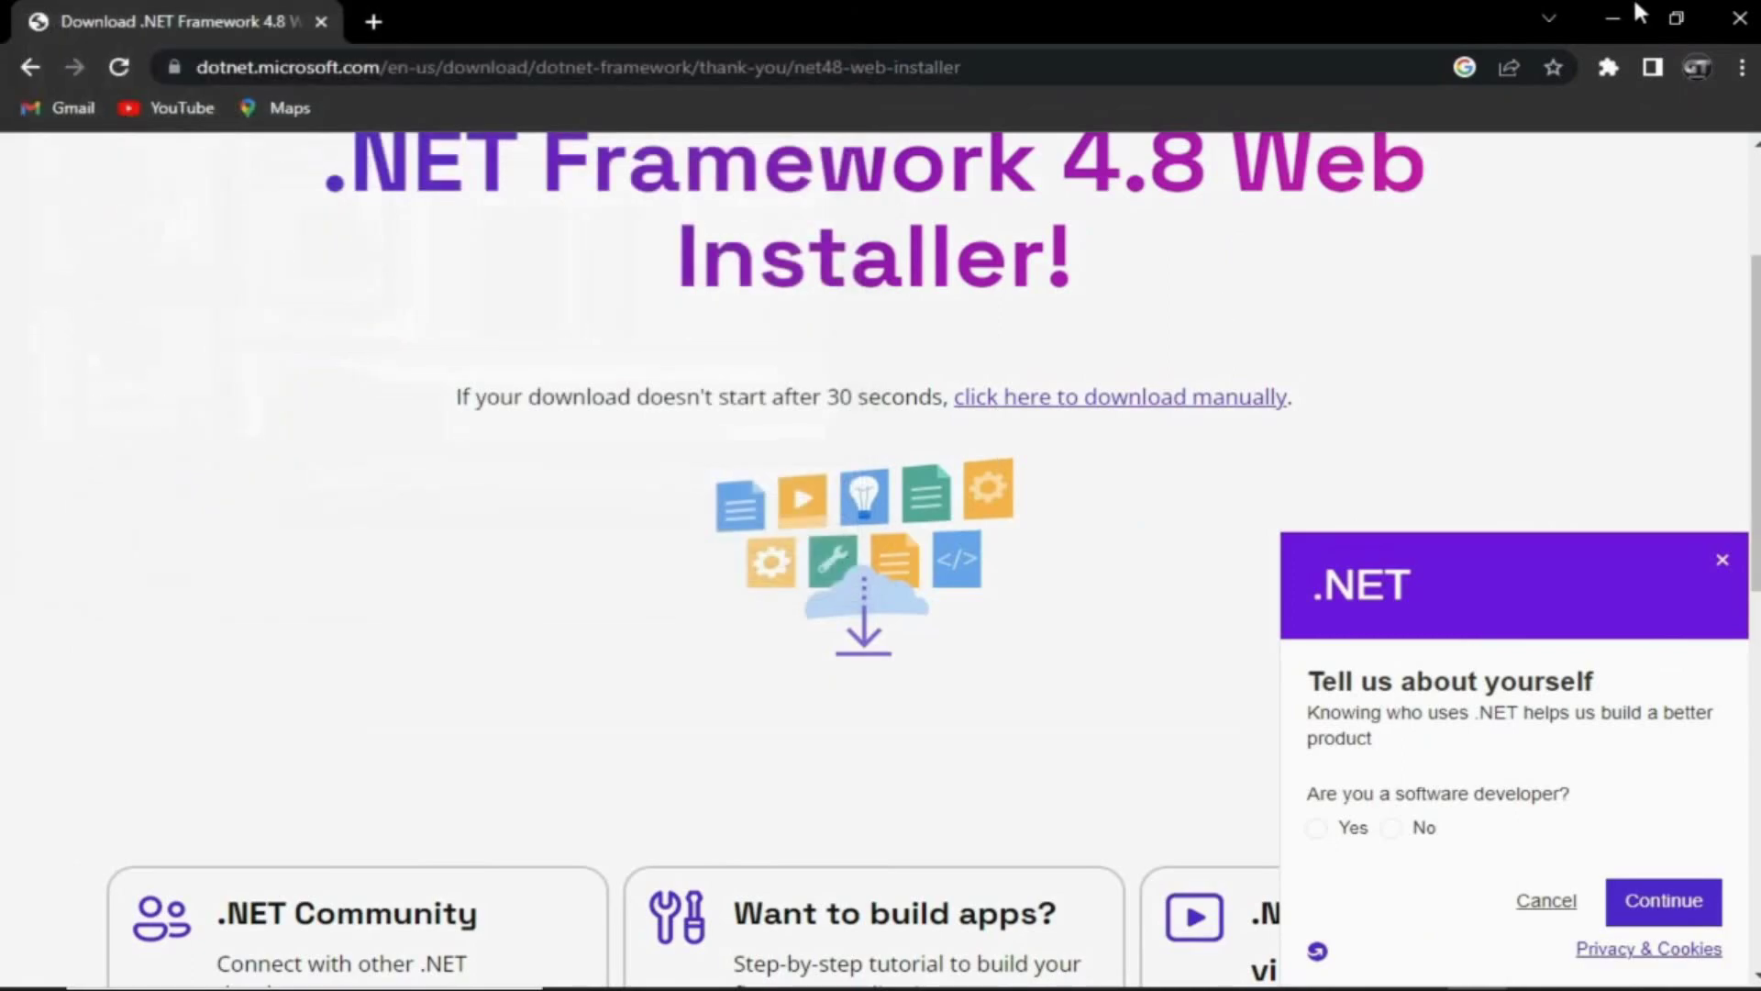
Step: Close Chrome, refresh the desktop twice, and run Cricket 19 as administrator
left_click(1742, 20)
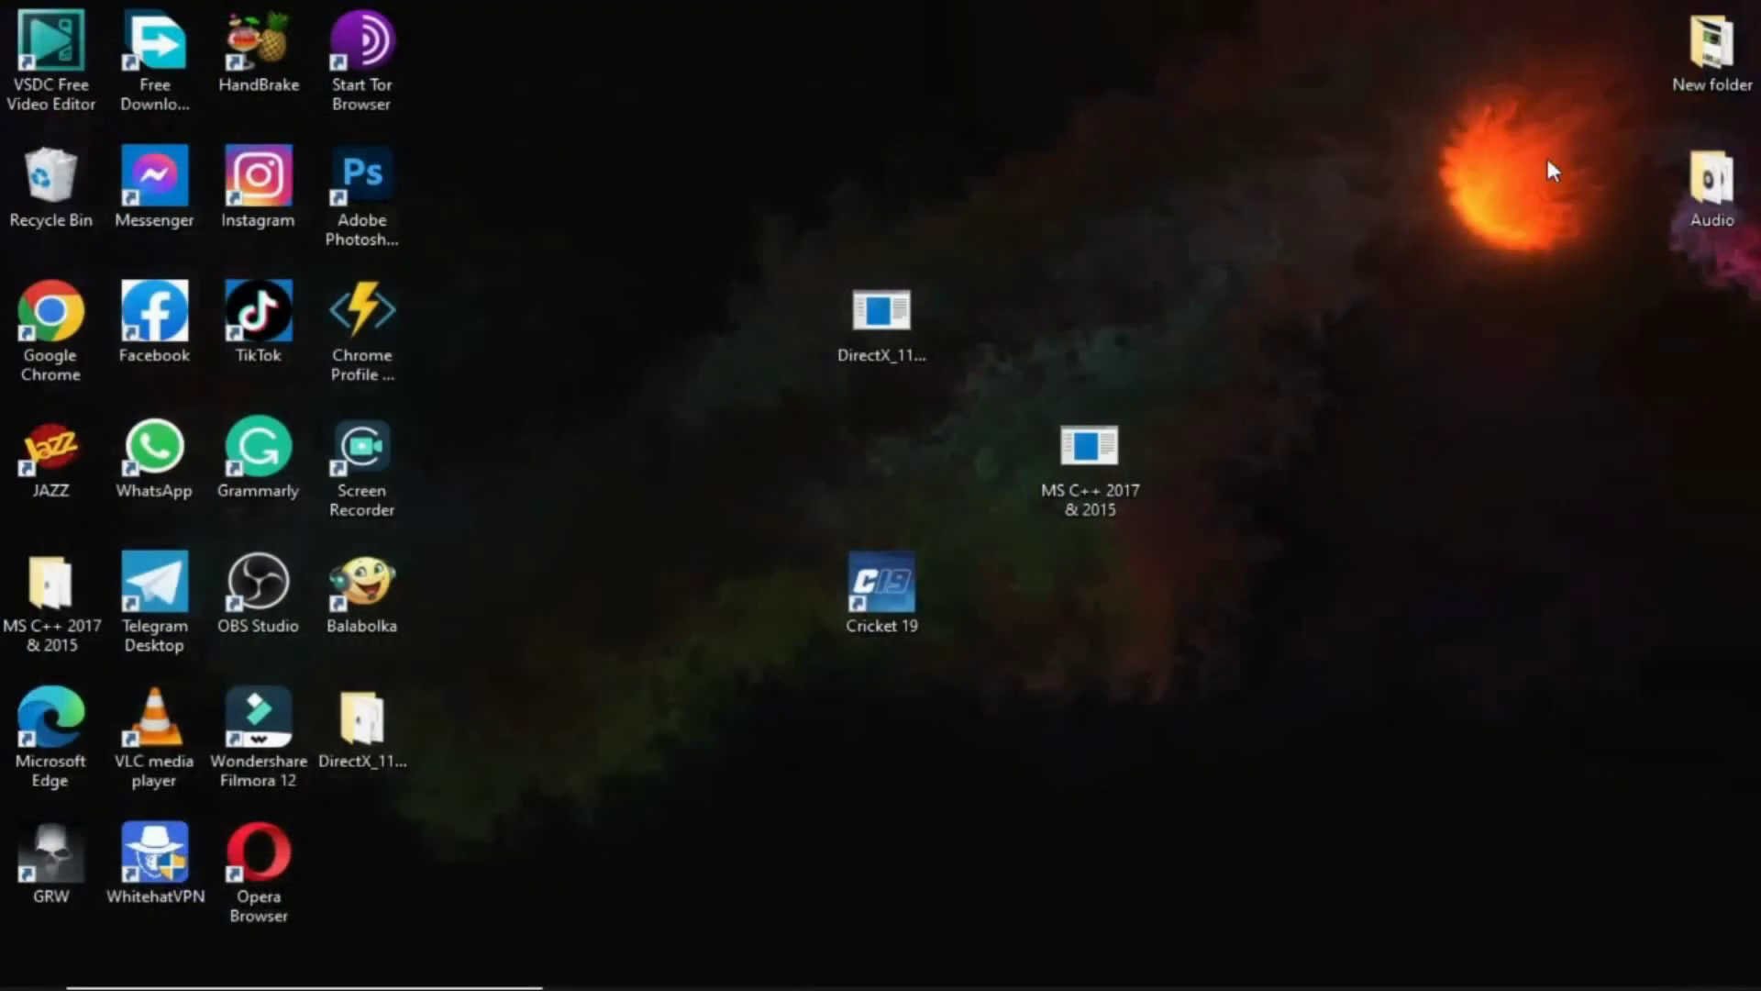
right_click(697, 291)
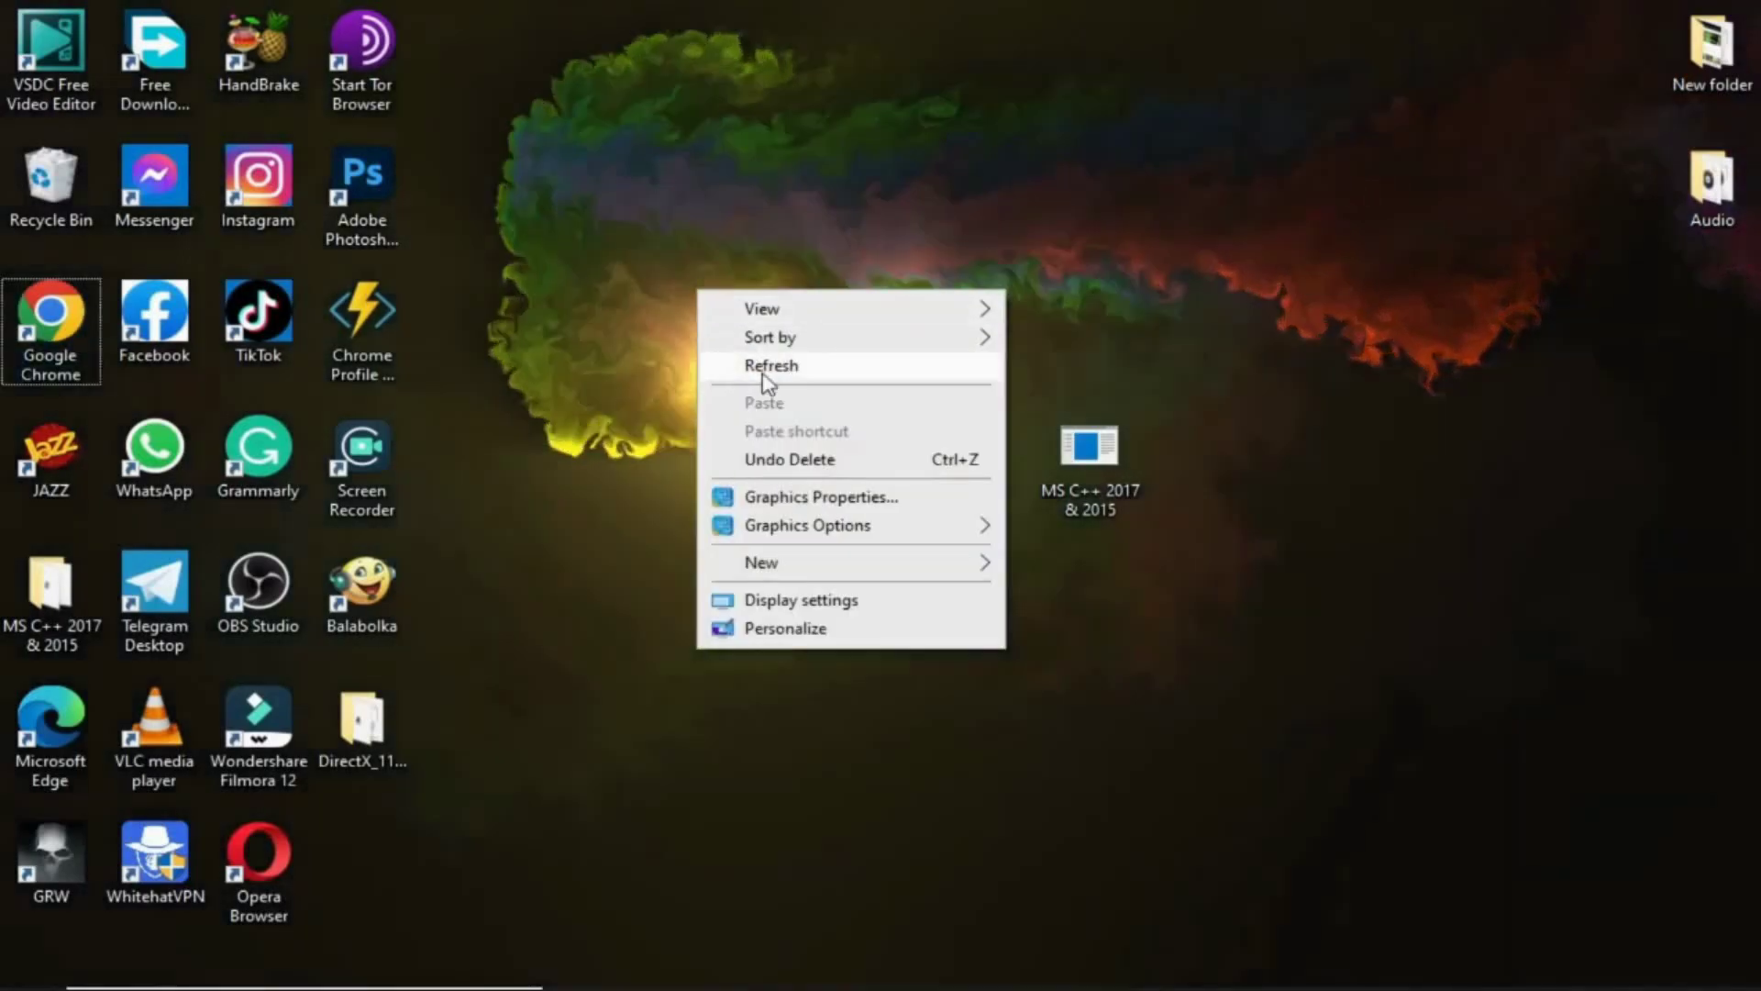
left_click(745, 362)
right_click(690, 378)
left_click(724, 452)
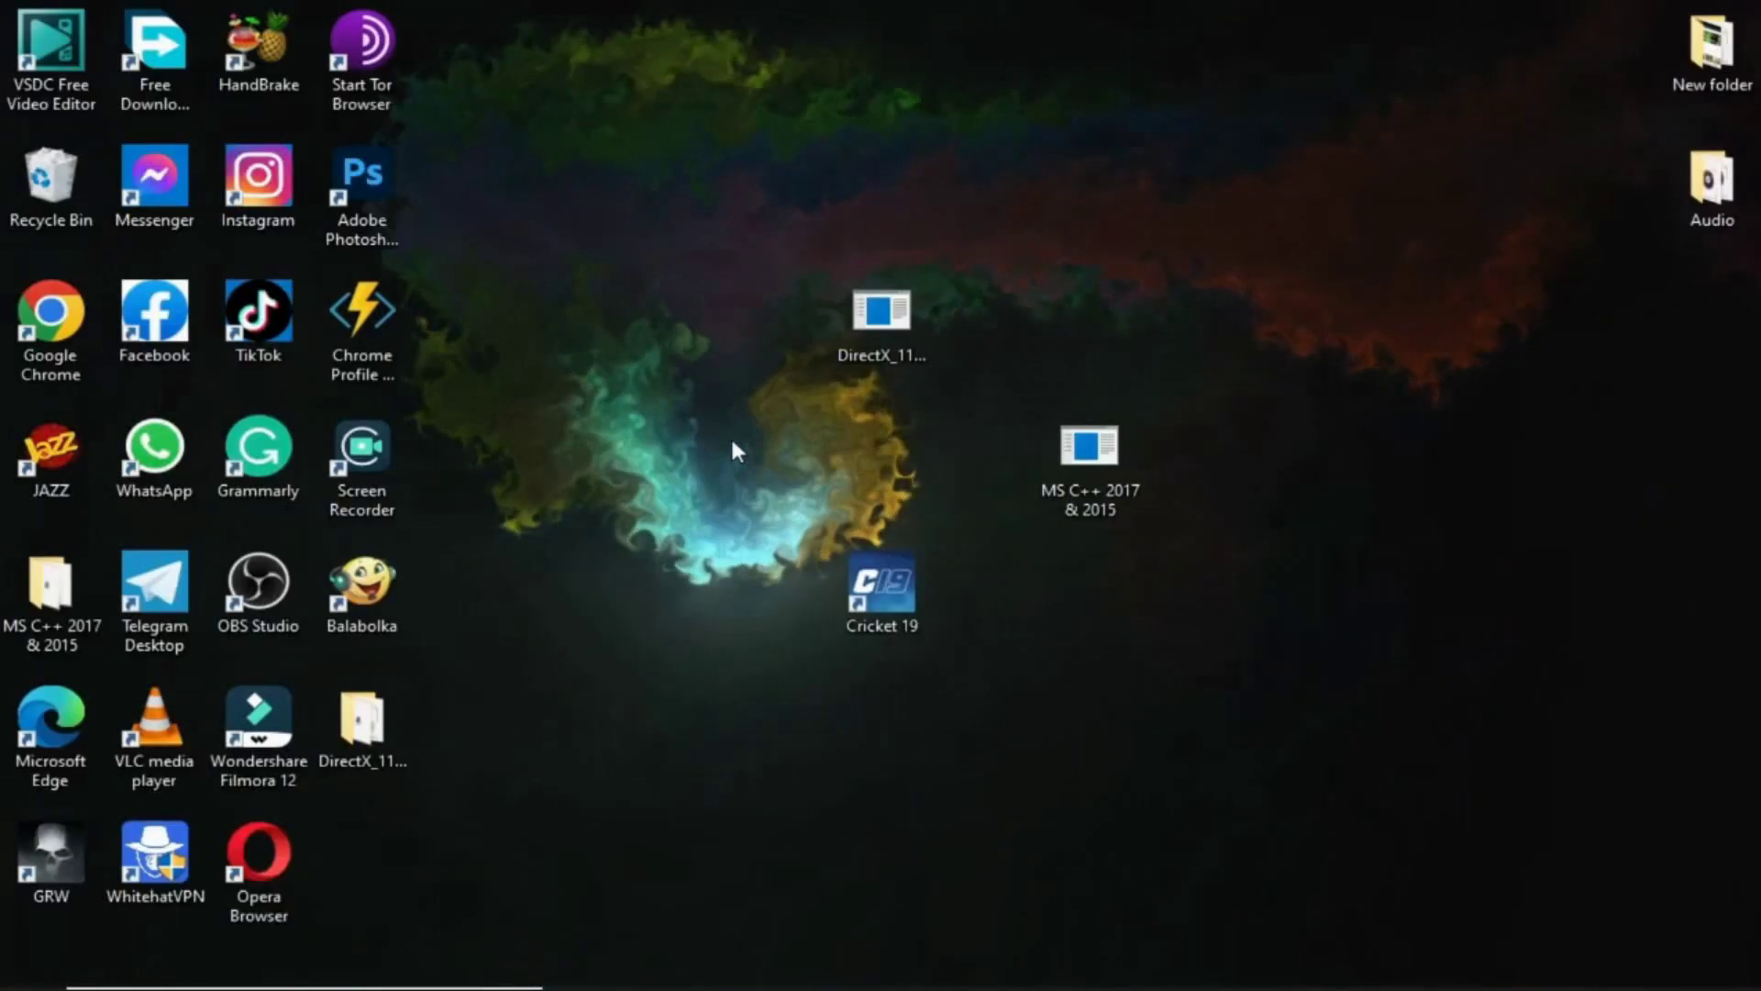
double_click(844, 579)
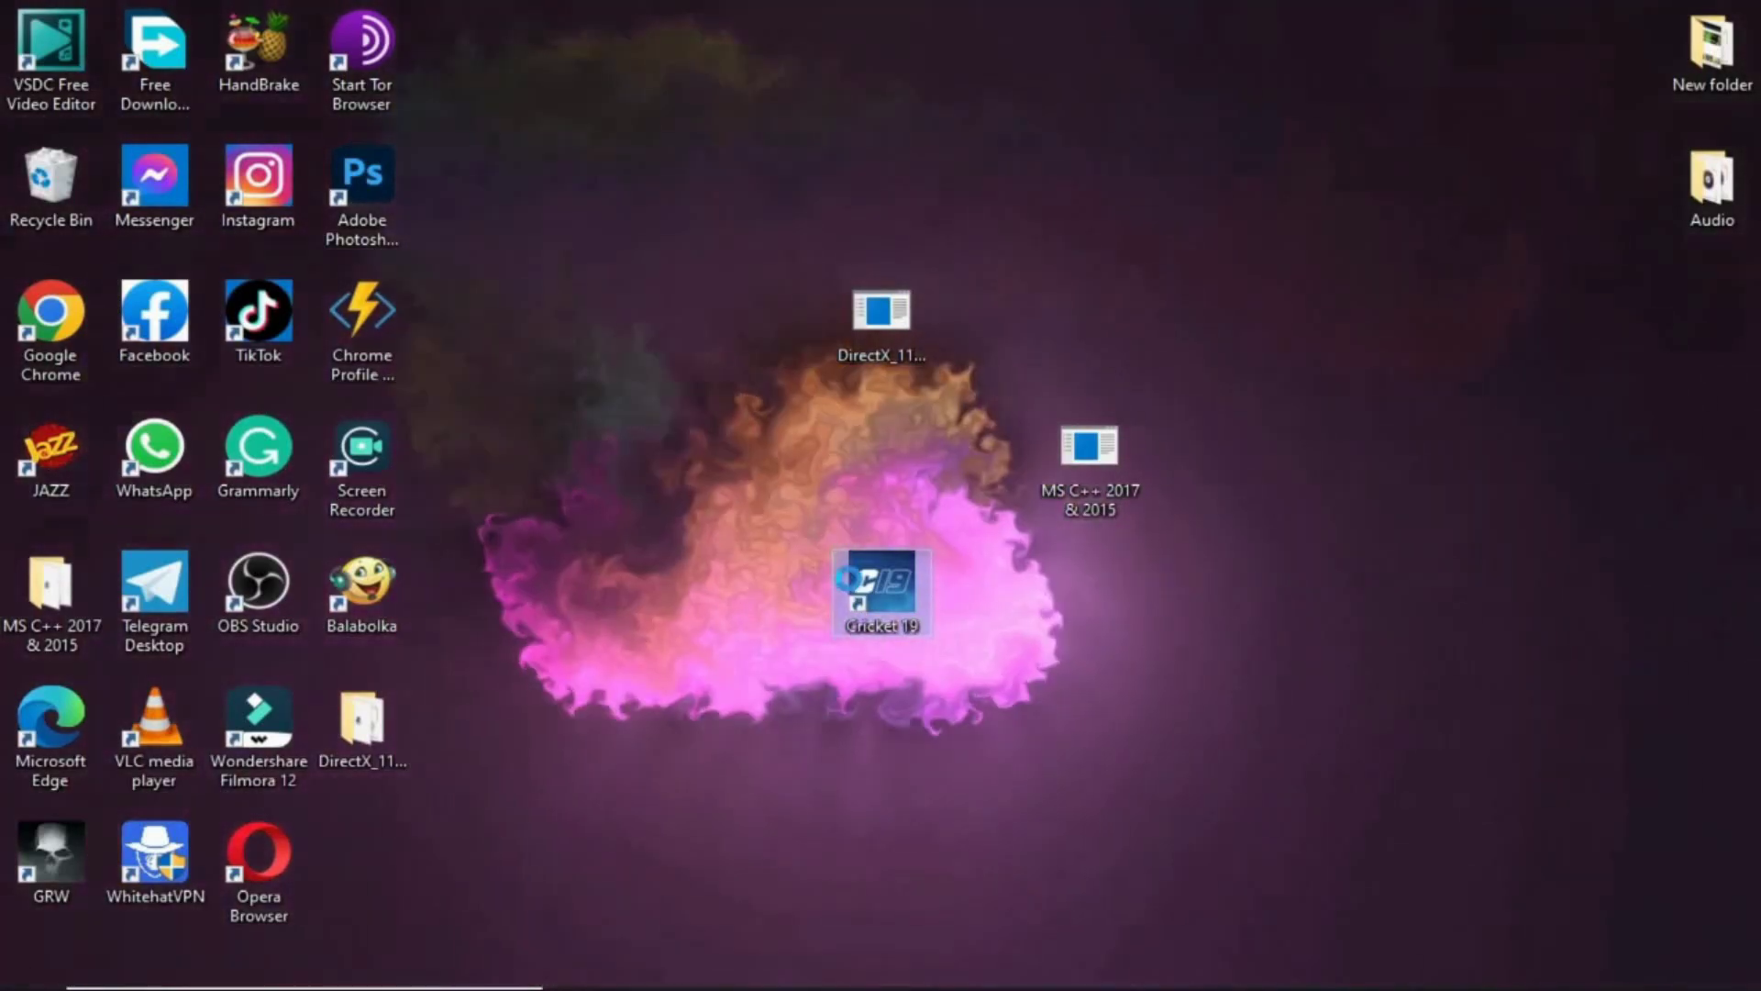
right_click(844, 580)
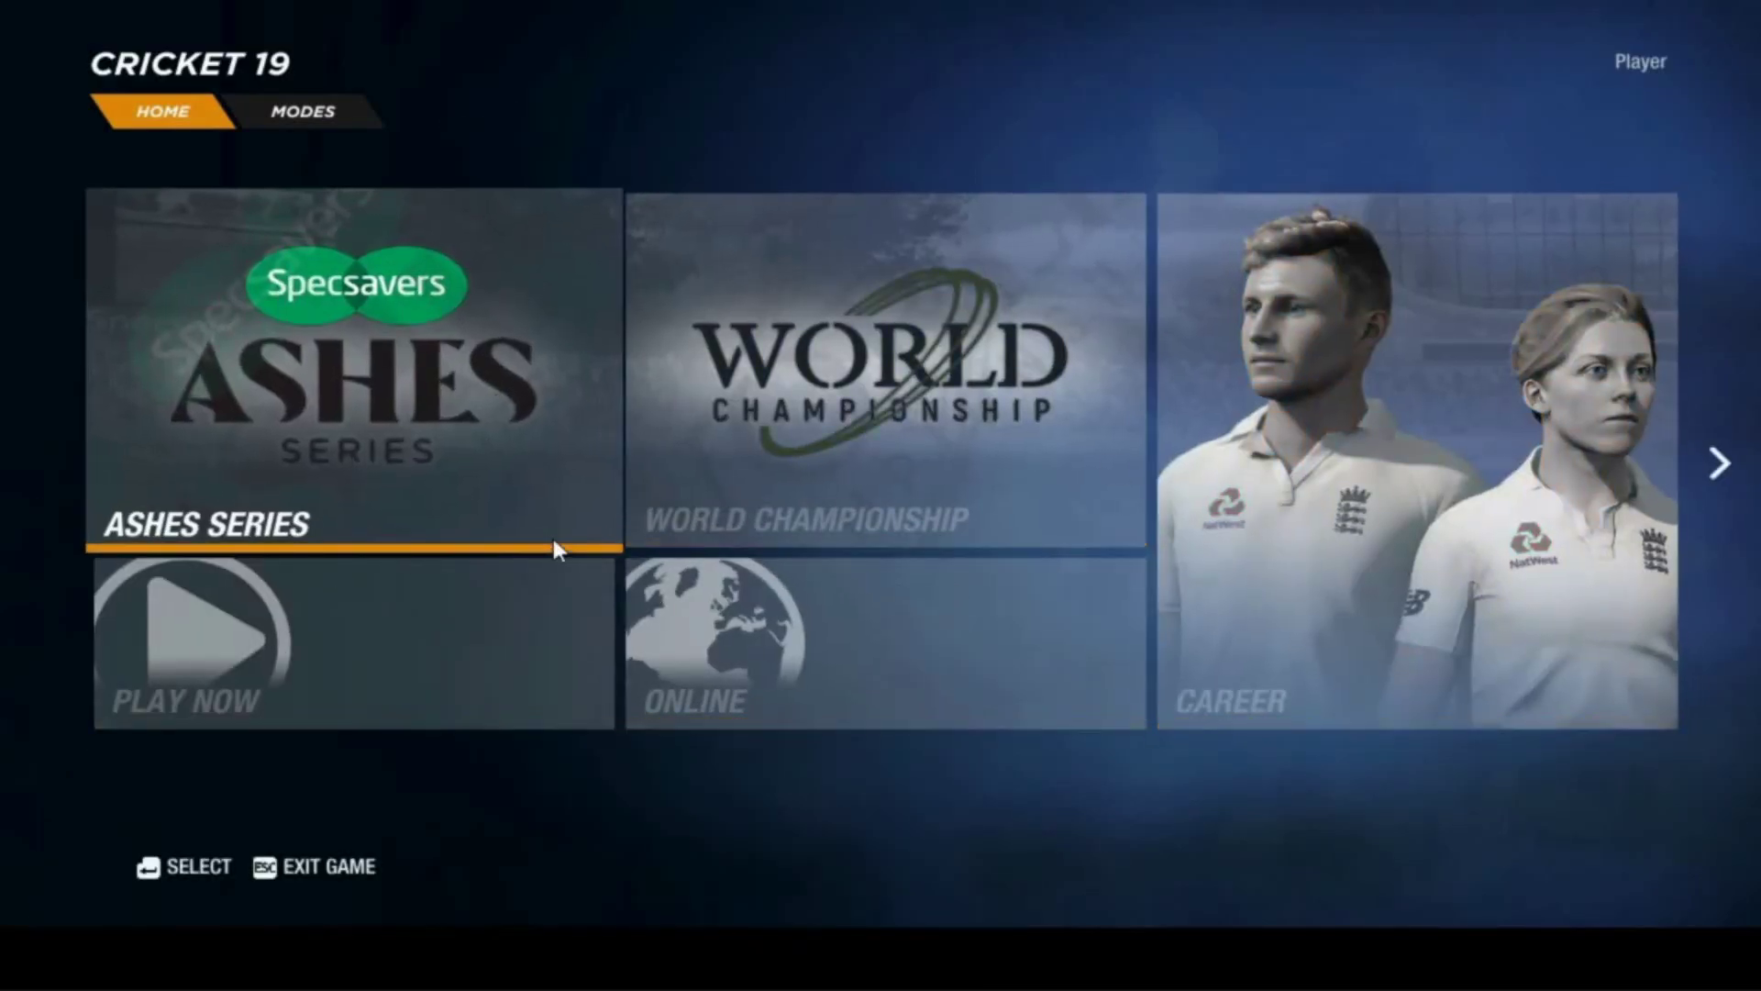
Step: Switch between the MODES and HOME menus in Cricket 19
key("Right")
key("Left")
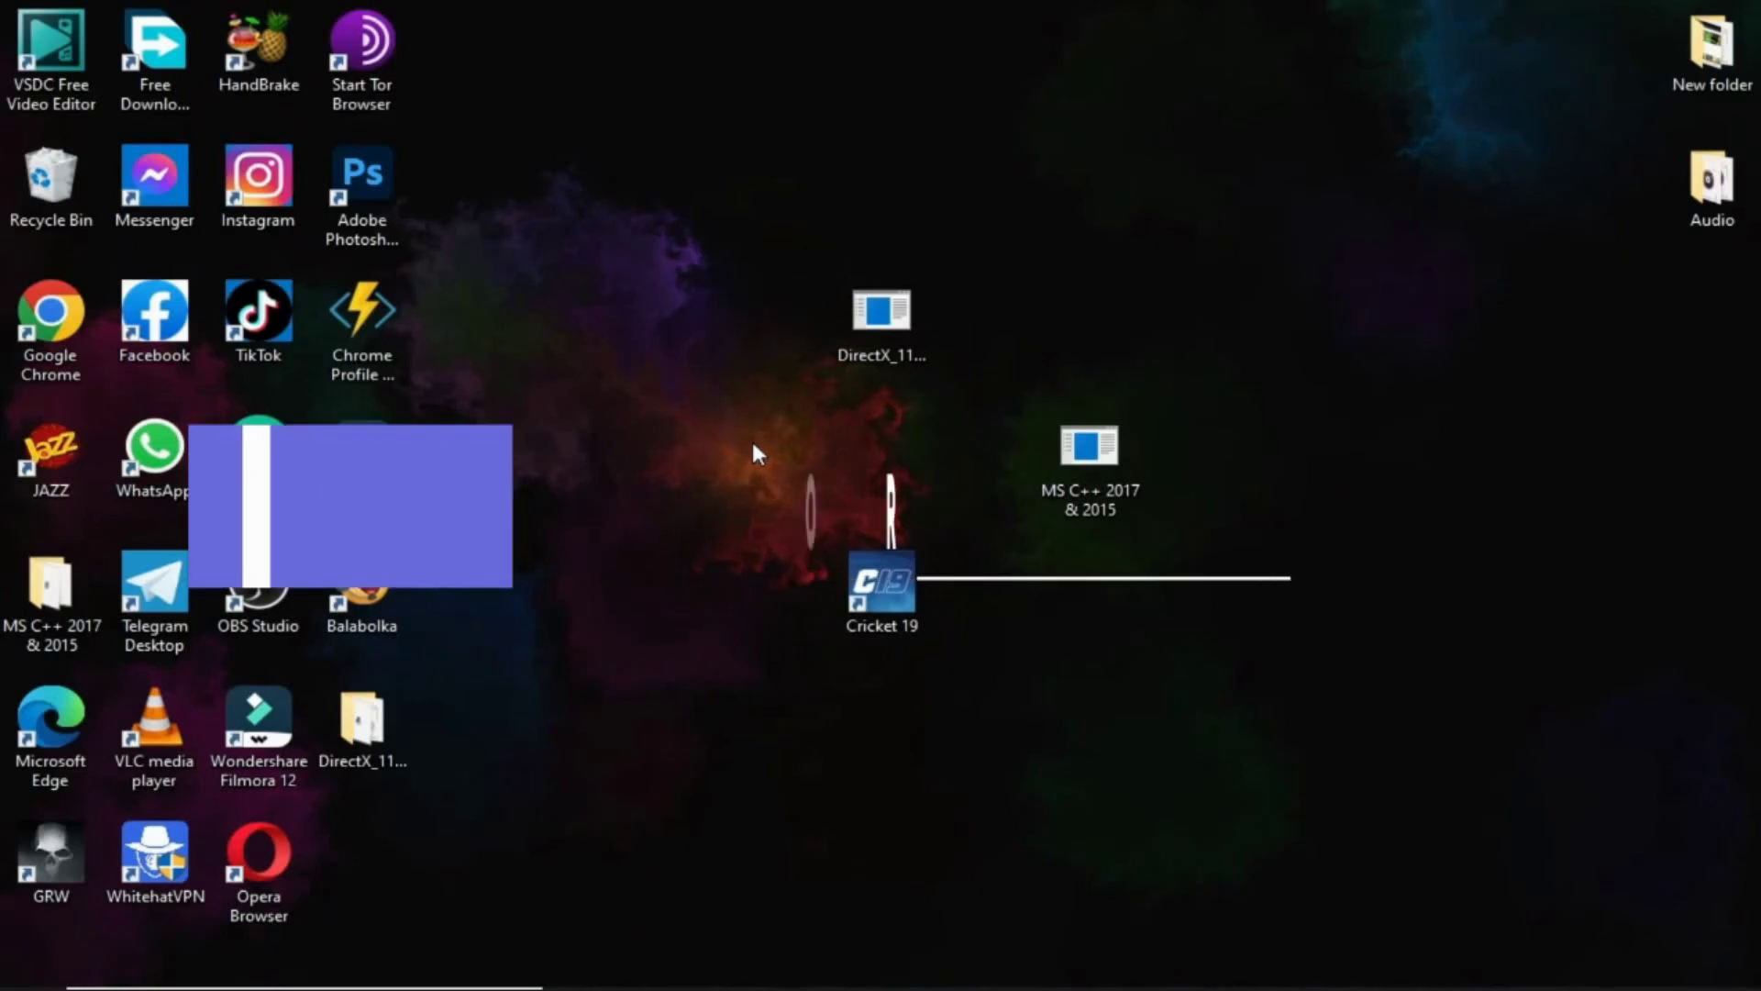
left_click_drag(700, 240, 1266, 431)
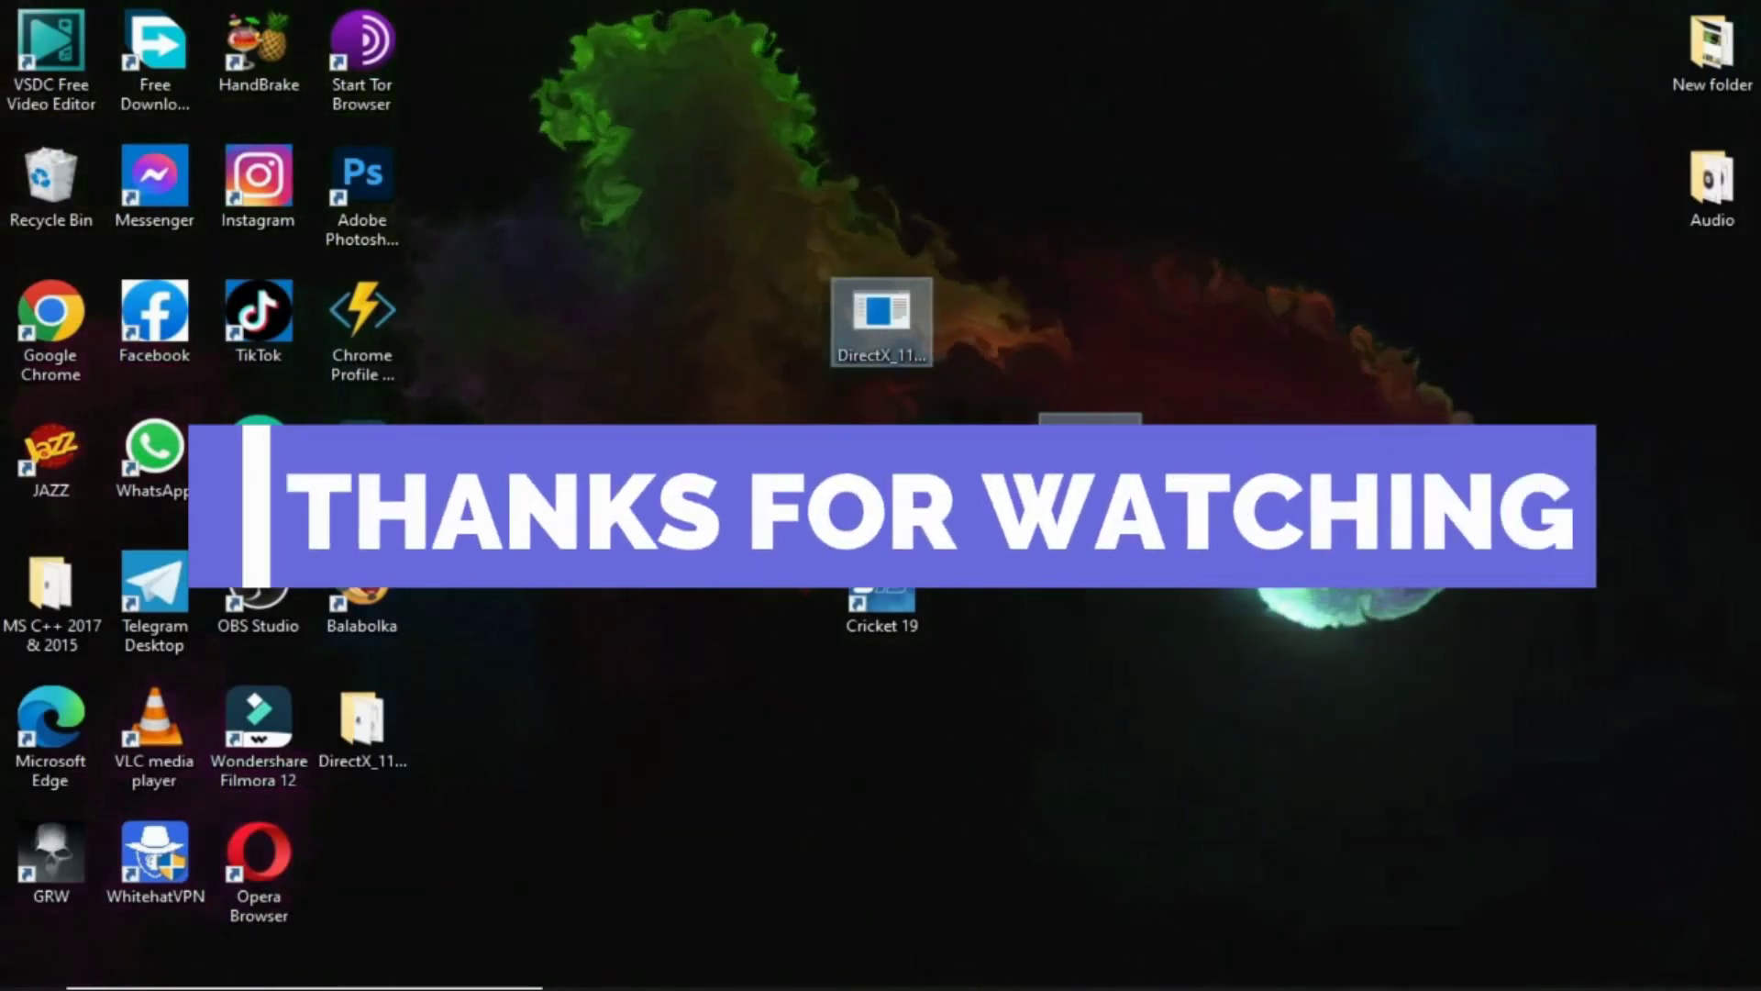
right_click(1353, 496)
left_click(1385, 561)
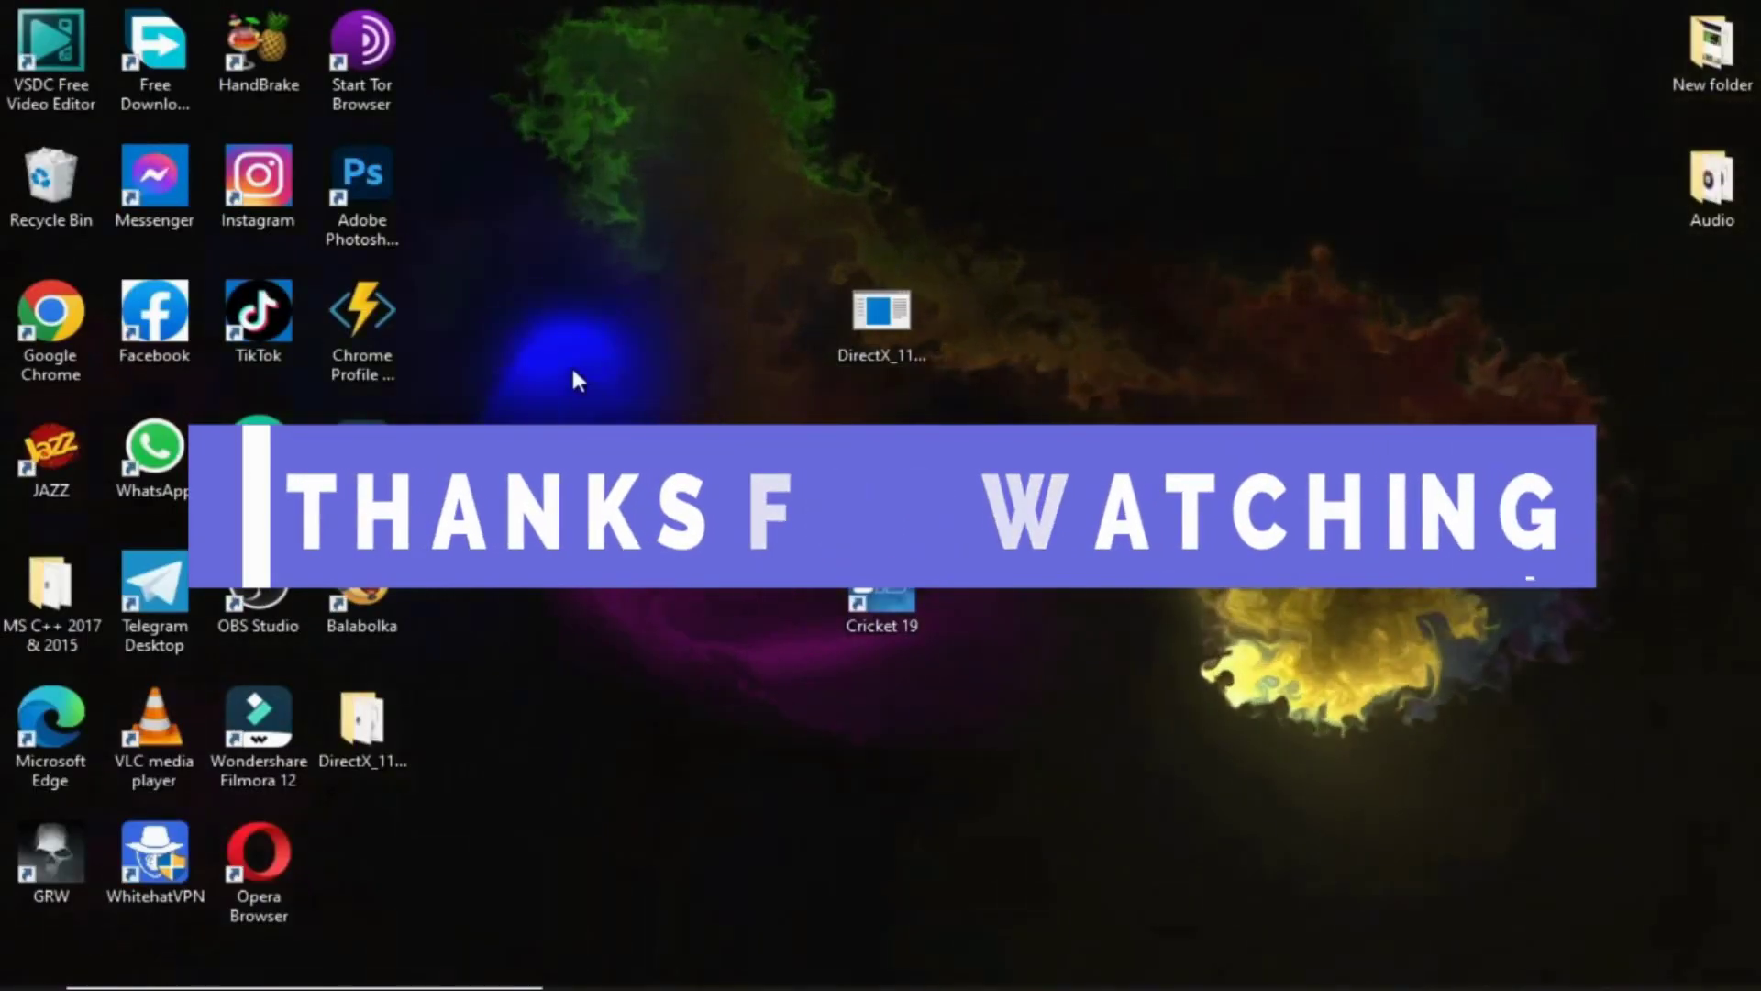
right_click(575, 370)
left_click(659, 444)
right_click(657, 442)
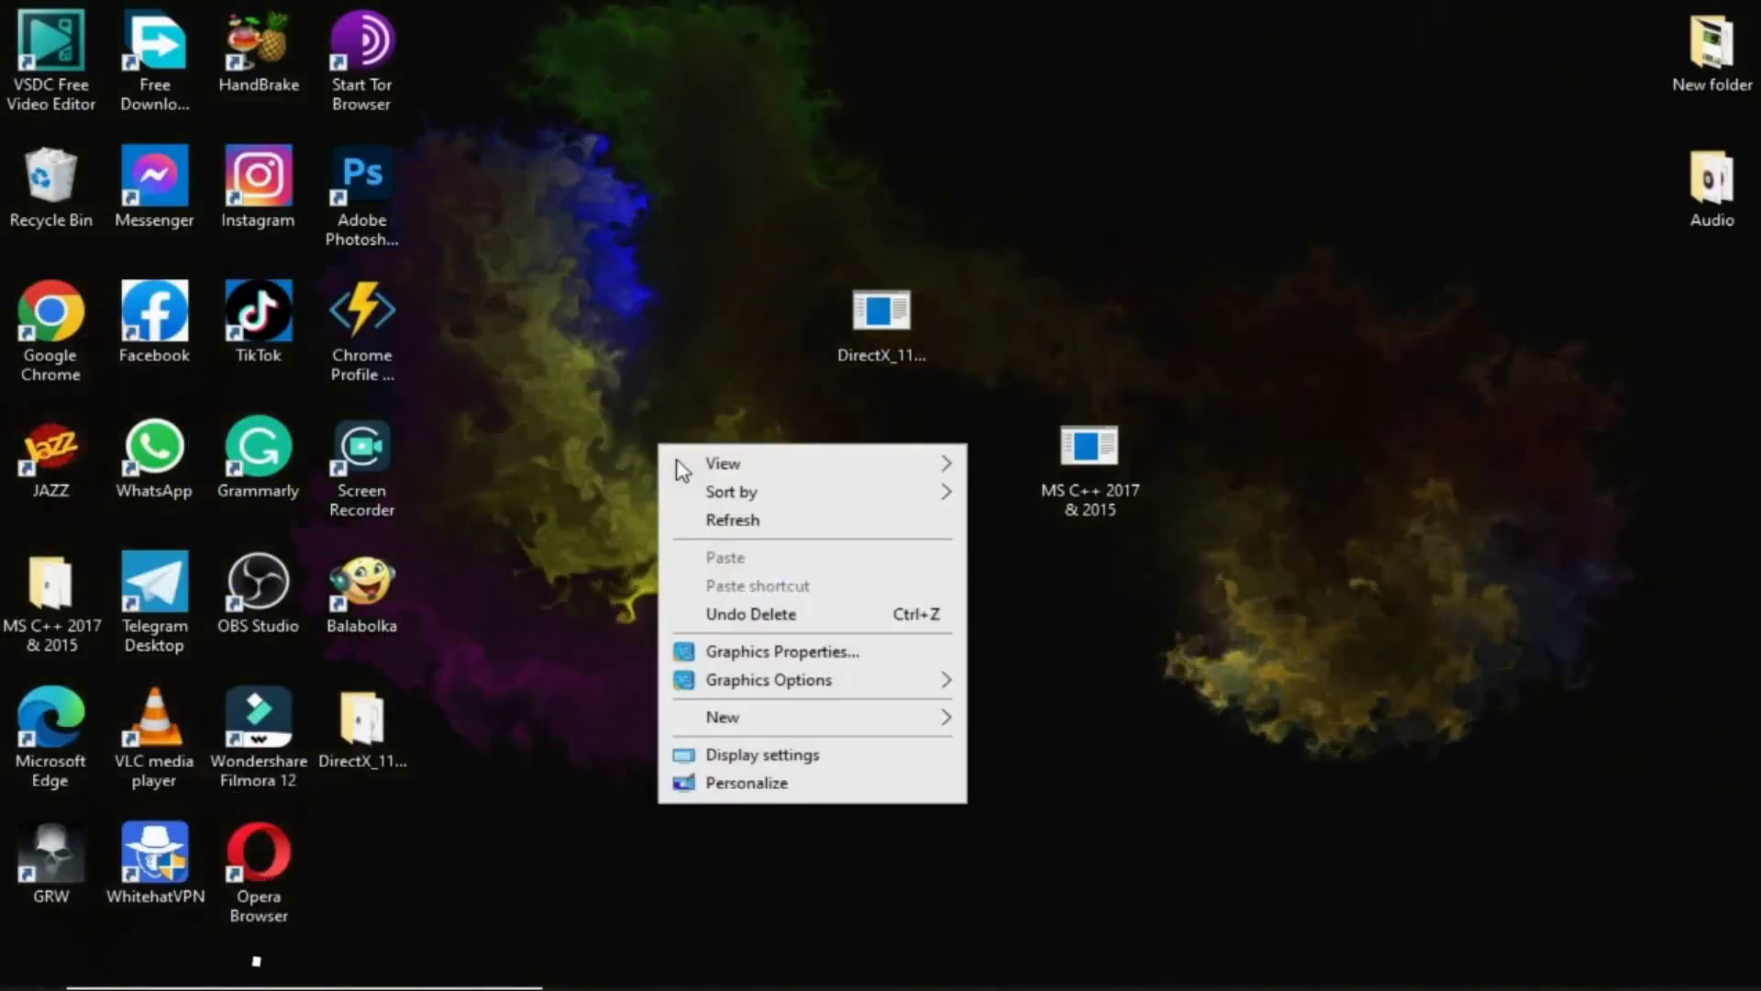